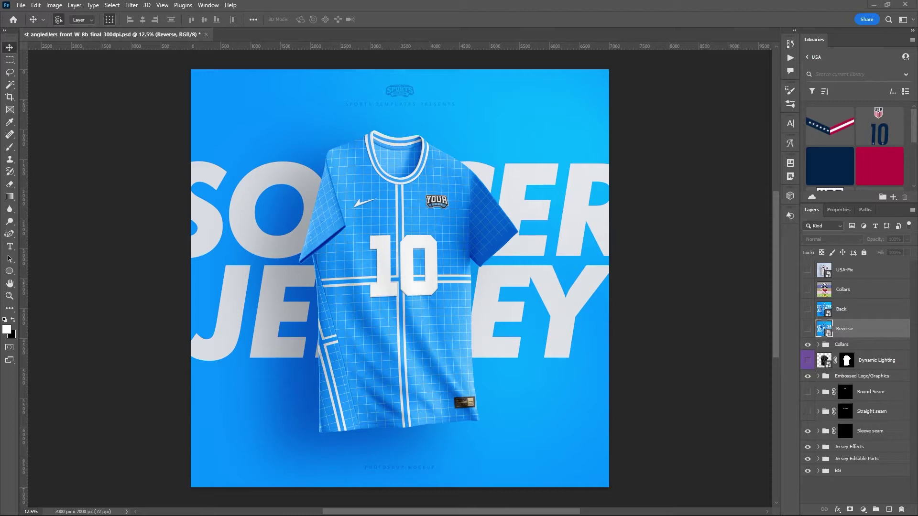
Preview the finished USA-Fix jersey design, enlarge the USA library's asset area, and hide the design layer again.
{"action": "left_click", "coordinate": [808, 270]}
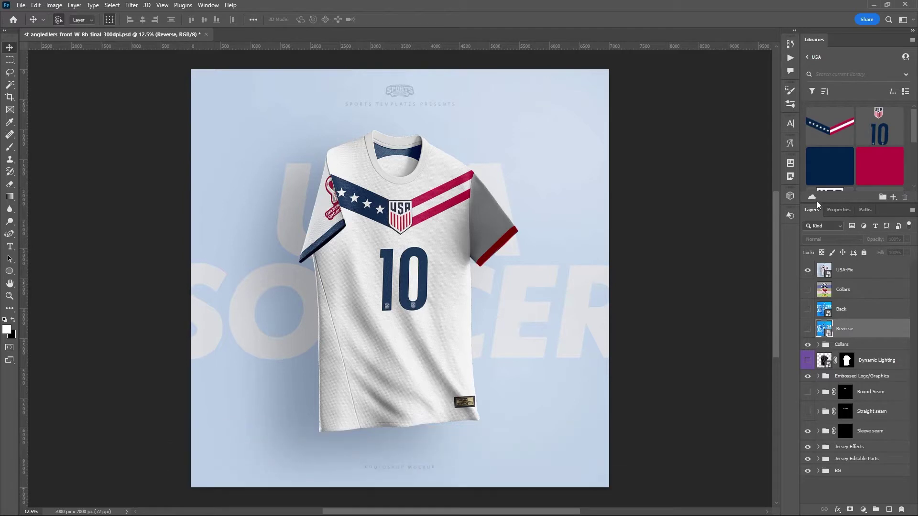
{"action": "left_click_drag", "start_coordinate": [814, 205], "coordinate": [814, 258]}
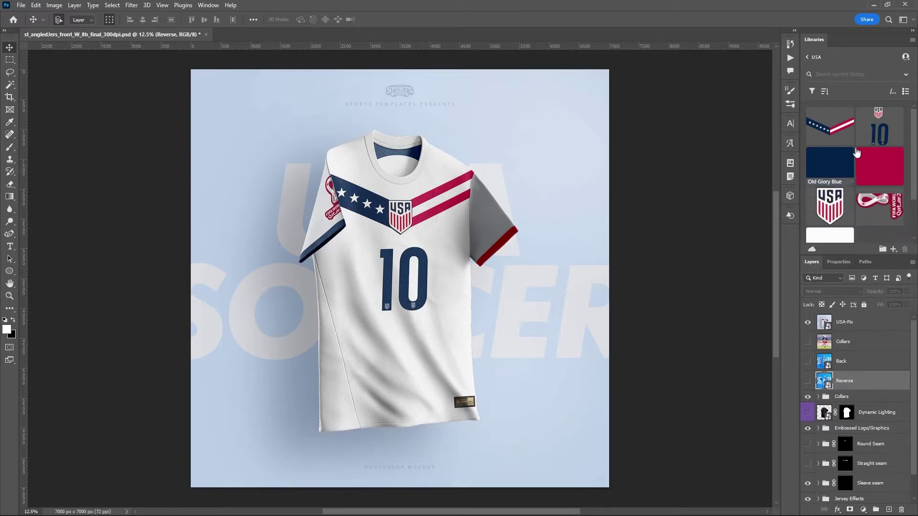
{"action": "mouse_move", "coordinate": [842, 175]}
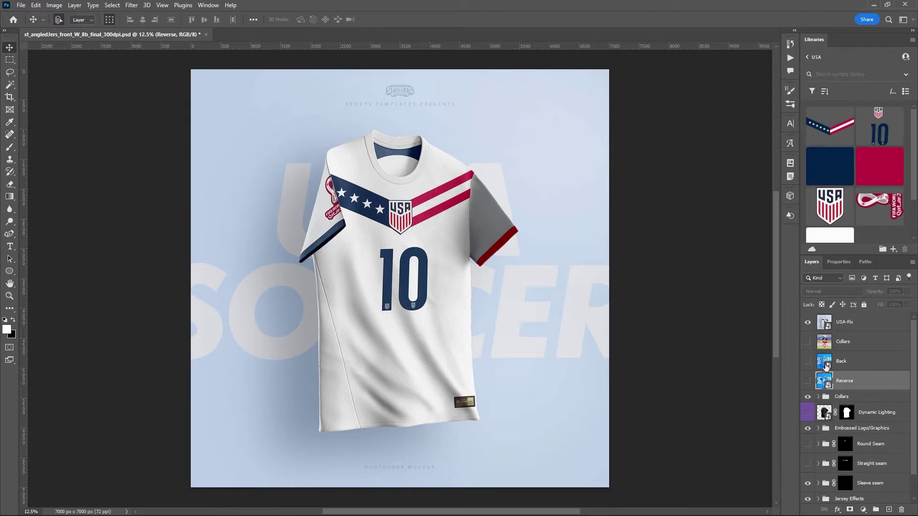
{"action": "left_click", "coordinate": [807, 322]}
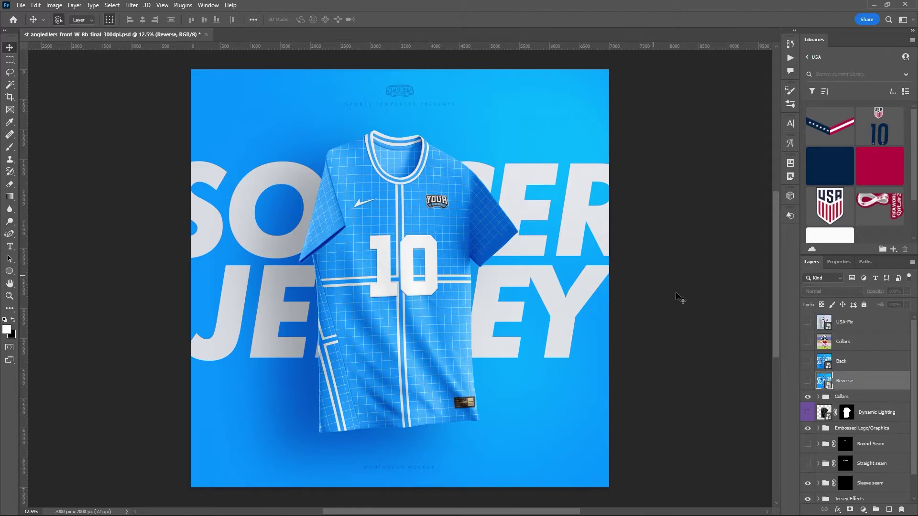
Preview the Reverse, Back and Collars layers one after another, then hide all three.
{"action": "left_click", "coordinate": [808, 381]}
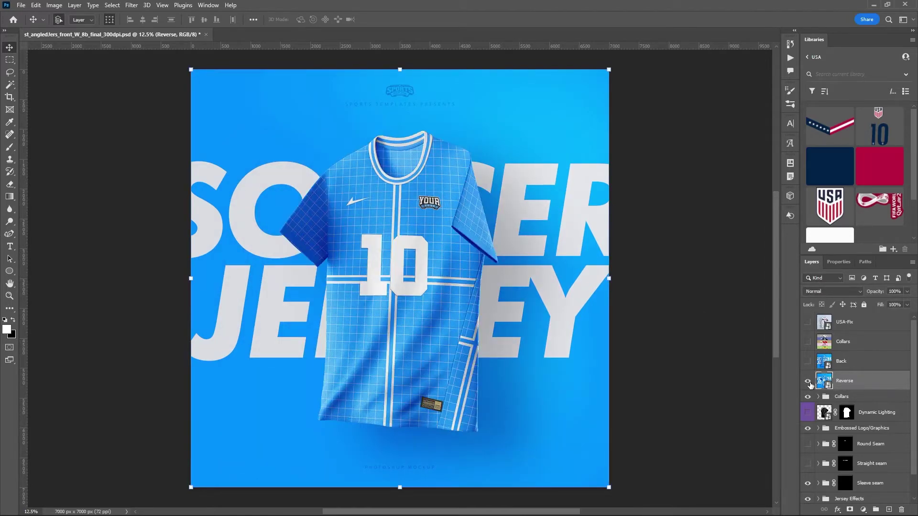
{"action": "left_click", "coordinate": [807, 361]}
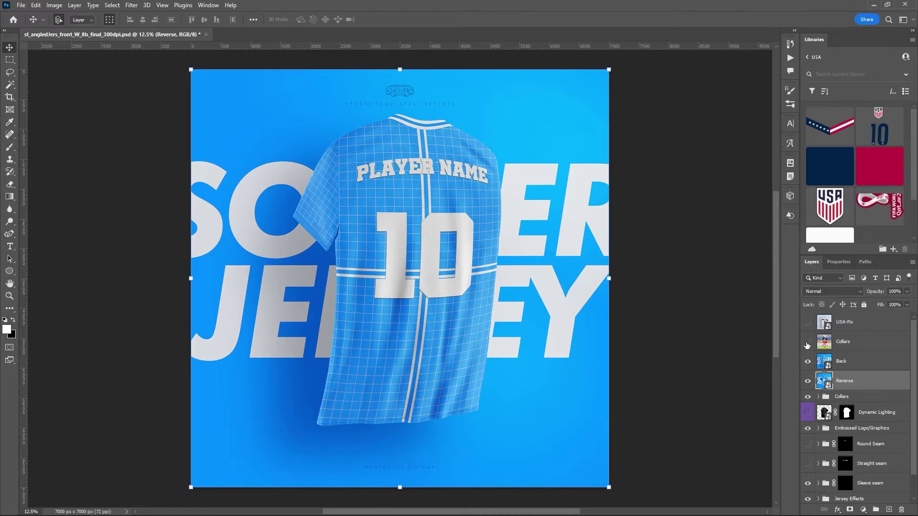
{"action": "left_click", "coordinate": [808, 342]}
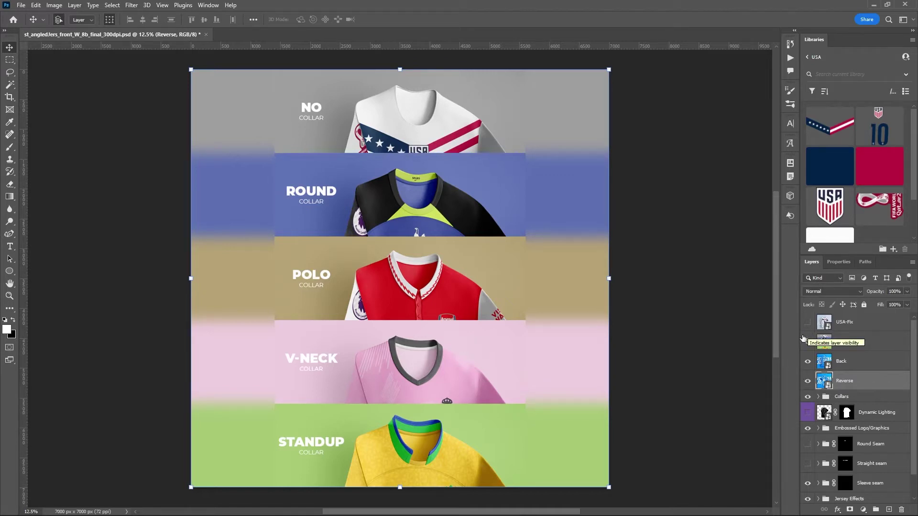
{"action": "left_click", "coordinate": [808, 342]}
{"action": "left_click", "coordinate": [808, 361]}
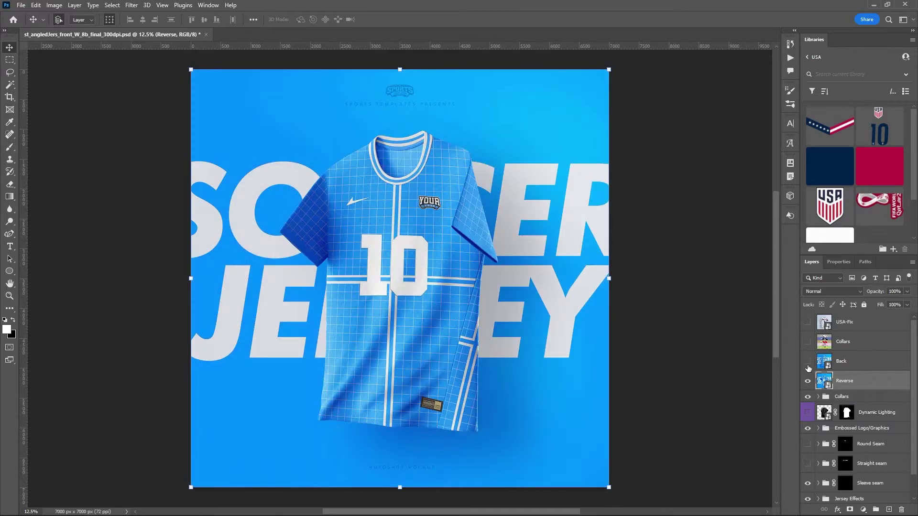
{"action": "left_click", "coordinate": [808, 381]}
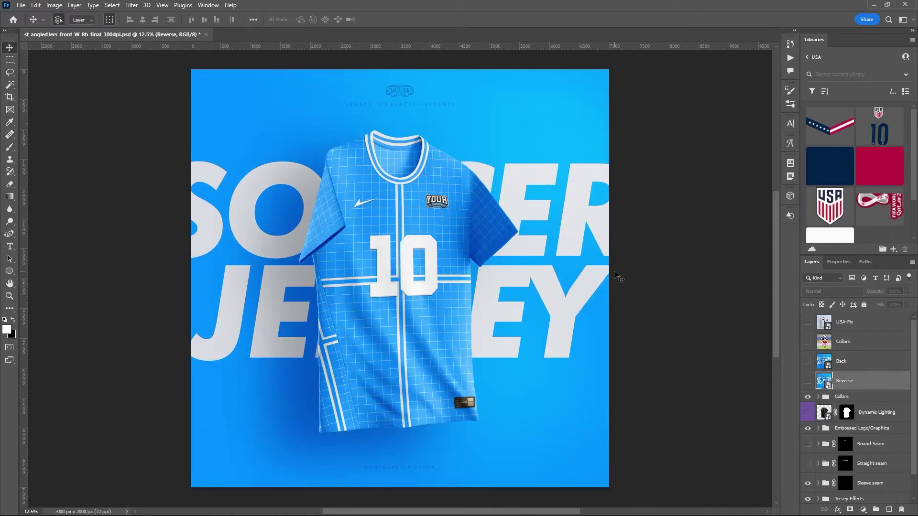
Examine the jersey's fabric detail up close around the number, logos, collar, sleeve, hem tag and side panel.
{"action": "key", "text": "ctrl+plus"}
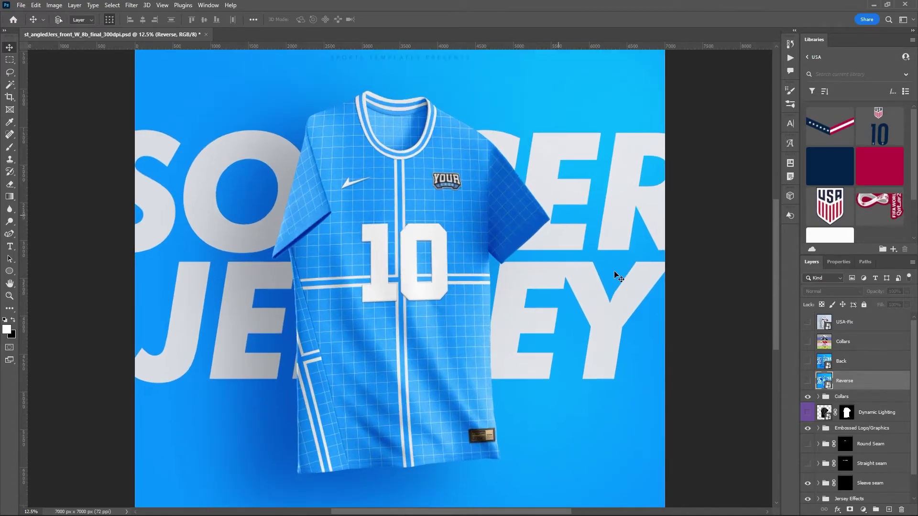
{"action": "key", "text": "ctrl+plus"}
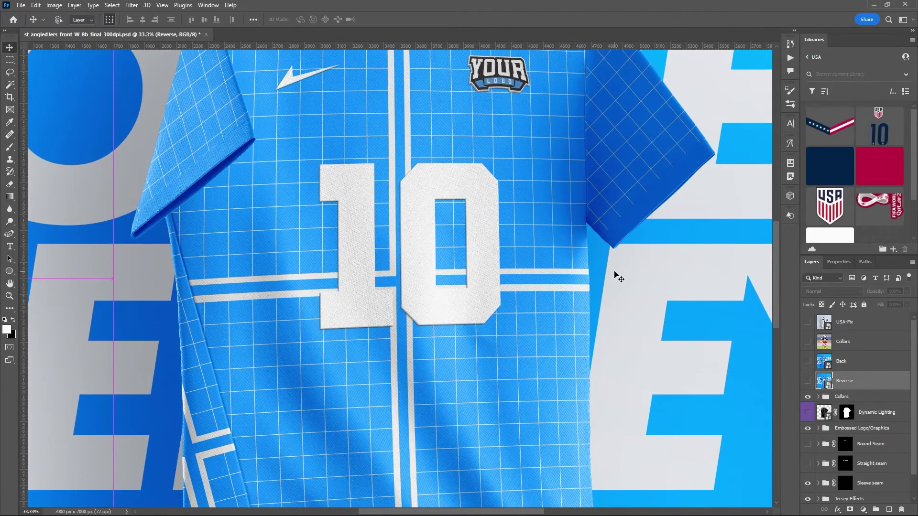
{"action": "key", "text": "ctrl+plus"}
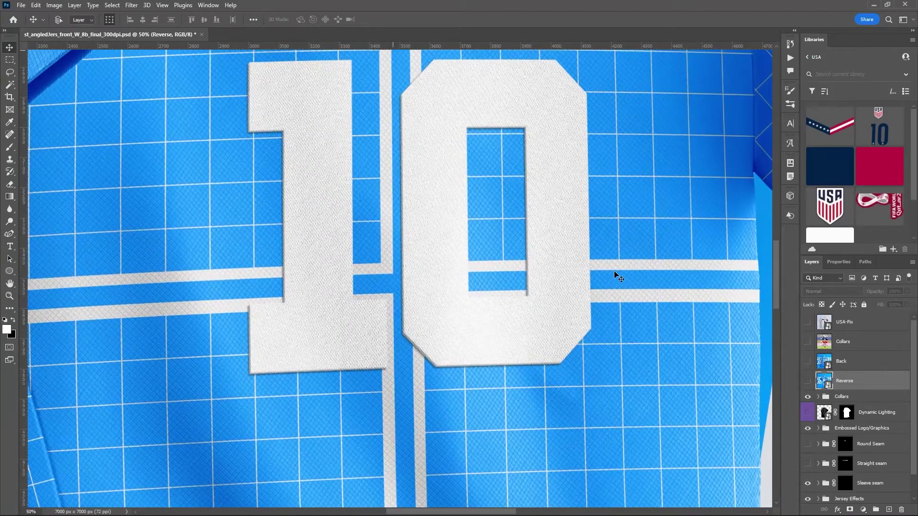
{"action": "key", "text": "ctrl+plus"}
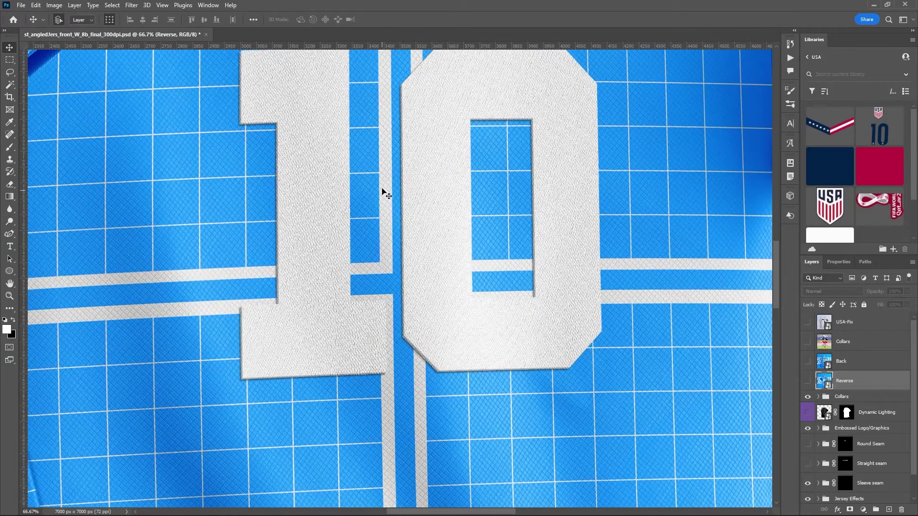
{"action": "scroll", "coordinate": [375, 150], "scroll_direction": "up", "scroll_amount": 3}
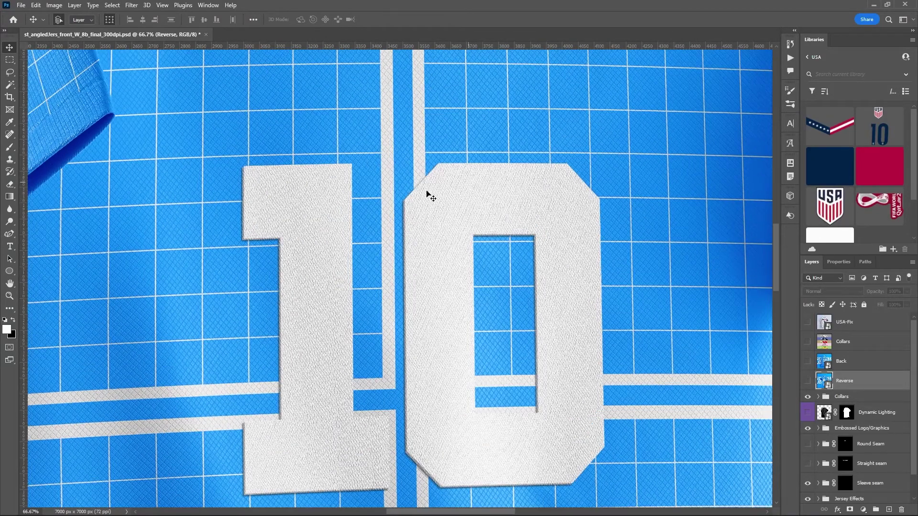
{"action": "scroll", "coordinate": [446, 162], "scroll_direction": "up", "scroll_amount": 5}
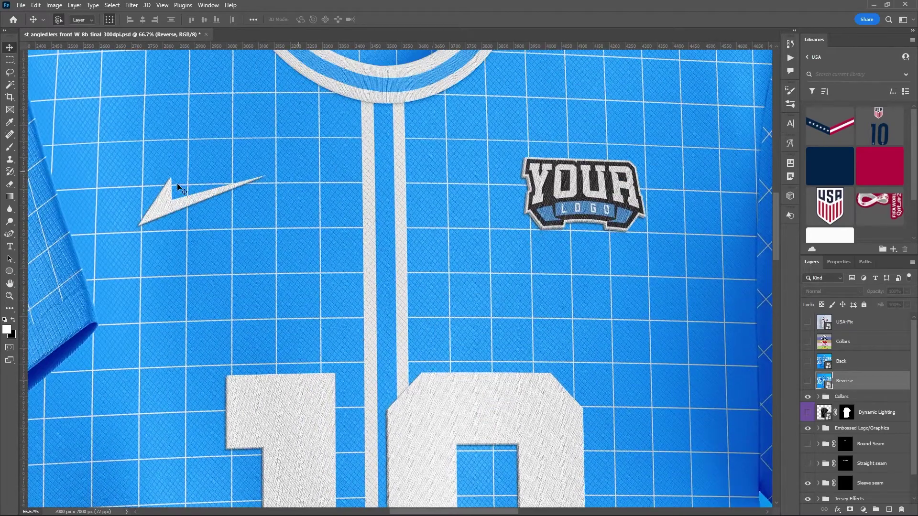
{"action": "left_click_drag", "start_coordinate": [412, 145], "coordinate": [396, 360]}
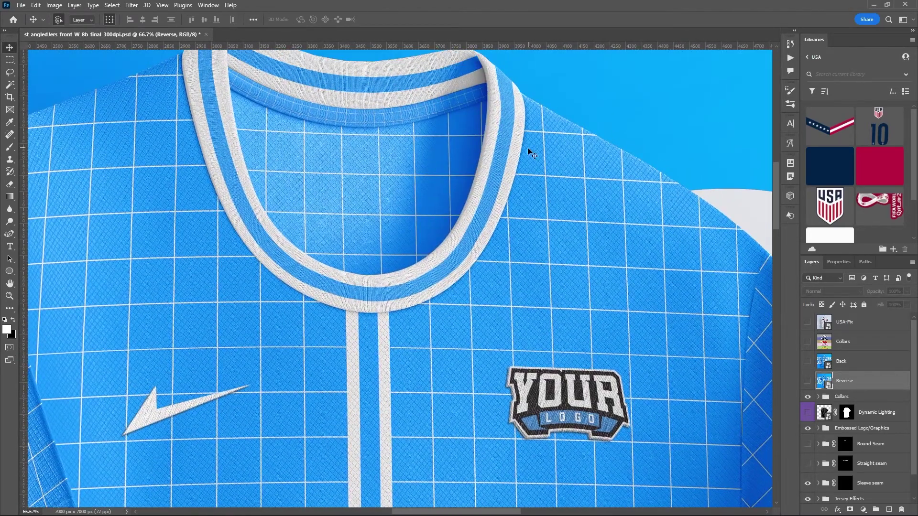
{"action": "left_click_drag", "start_coordinate": [594, 299], "coordinate": [375, 205]}
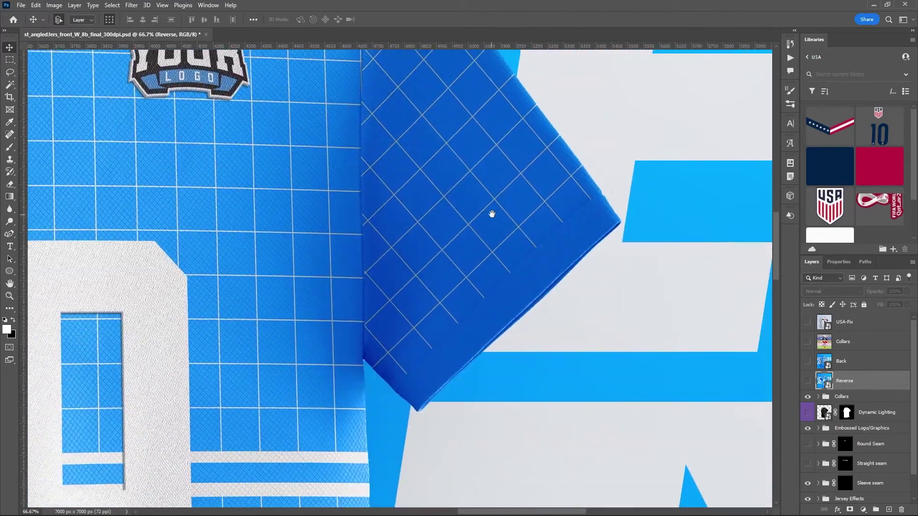
{"action": "scroll", "coordinate": [492, 214], "scroll_direction": "down", "scroll_amount": 15}
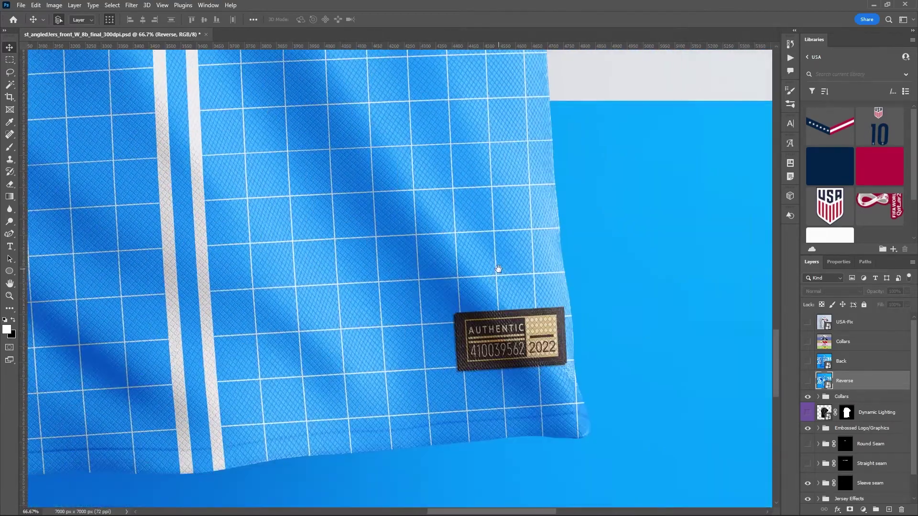
{"action": "scroll", "coordinate": [421, 273], "scroll_direction": "left", "scroll_amount": 10}
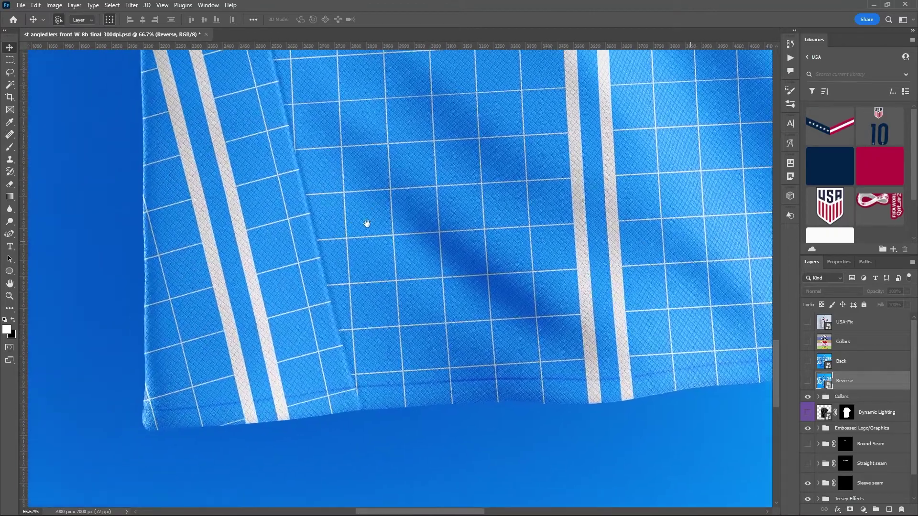
{"action": "scroll", "coordinate": [366, 224], "scroll_direction": "left", "scroll_amount": 3}
{"action": "scroll", "coordinate": [458, 219], "scroll_direction": "up", "scroll_amount": 5}
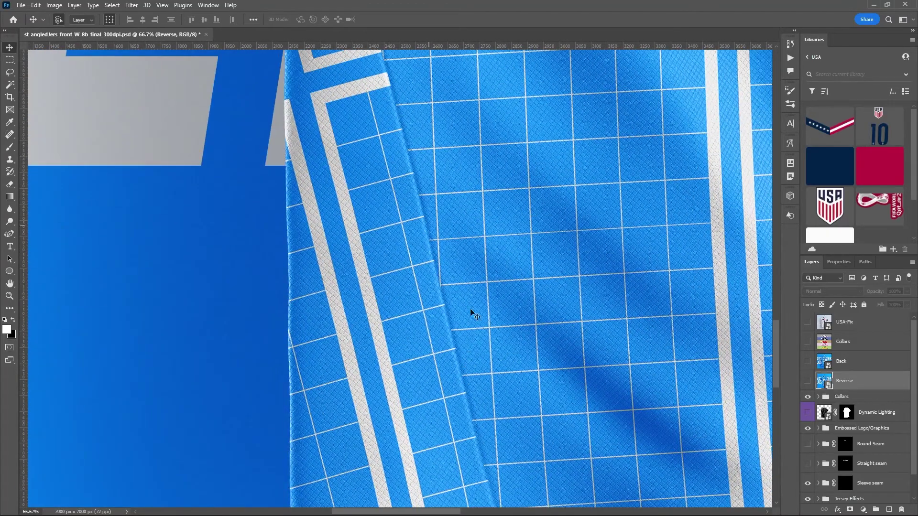
{"action": "scroll", "coordinate": [514, 248], "scroll_direction": "up", "scroll_amount": 6}
{"action": "scroll", "coordinate": [514, 248], "scroll_direction": "right", "scroll_amount": 5}
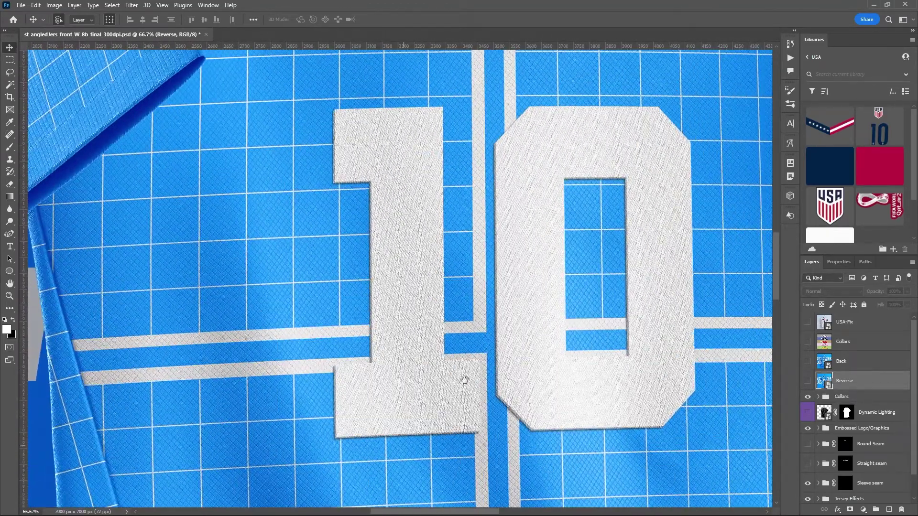
{"action": "scroll", "coordinate": [442, 385], "scroll_direction": "up", "scroll_amount": 2}
{"action": "scroll", "coordinate": [443, 385], "scroll_direction": "right", "scroll_amount": 2}
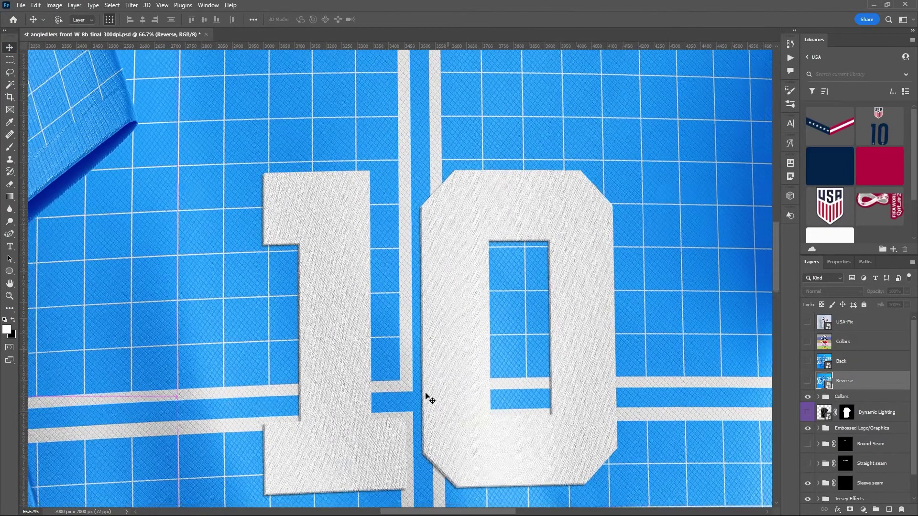
{"action": "key", "text": "ctrl+minus"}
{"action": "key", "text": "ctrl+minus"}
{"action": "left_click_drag", "start_coordinate": [472, 214], "coordinate": [451, 338]}
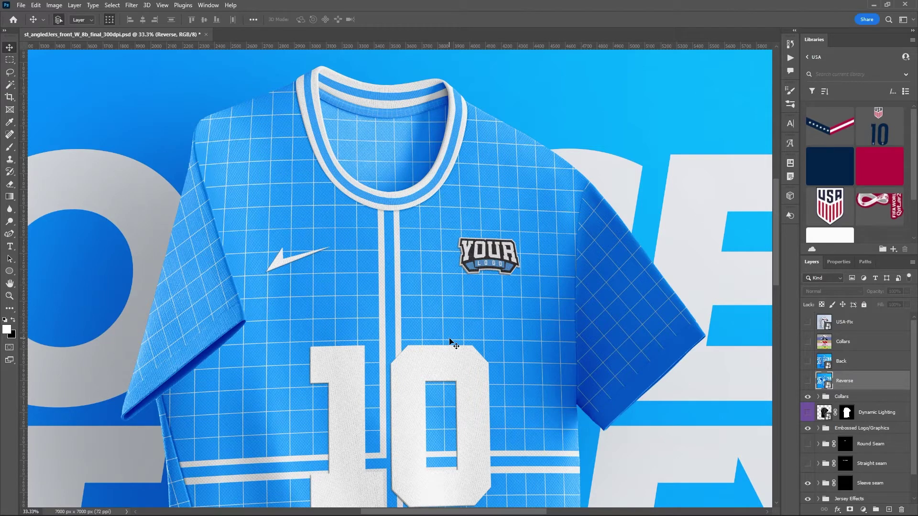
Preview the jersey's sleeve, straight and round seam groups, leaving only the Sleeve seam group visible.
{"action": "scroll", "coordinate": [554, 268], "scroll_direction": "down", "scroll_amount": 1}
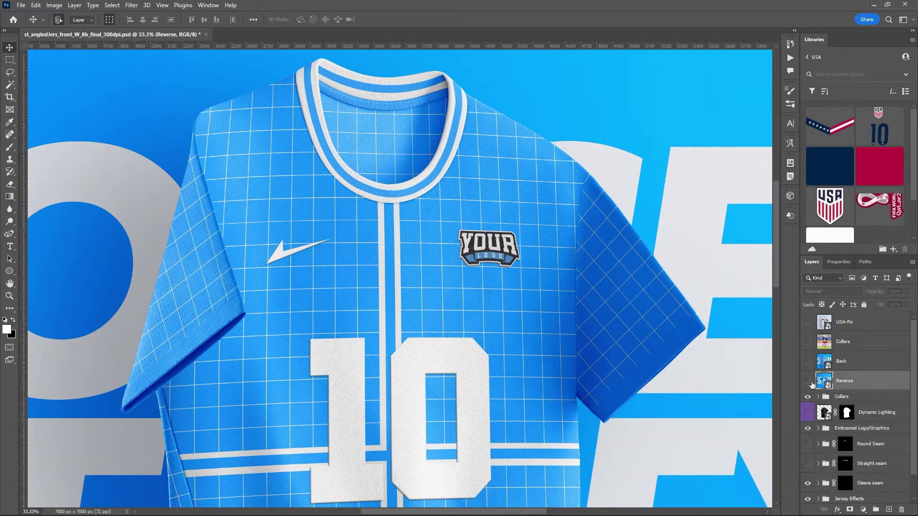
{"action": "scroll", "coordinate": [858, 366], "scroll_direction": "down", "scroll_amount": 1}
{"action": "scroll", "coordinate": [858, 367], "scroll_direction": "down", "scroll_amount": 1}
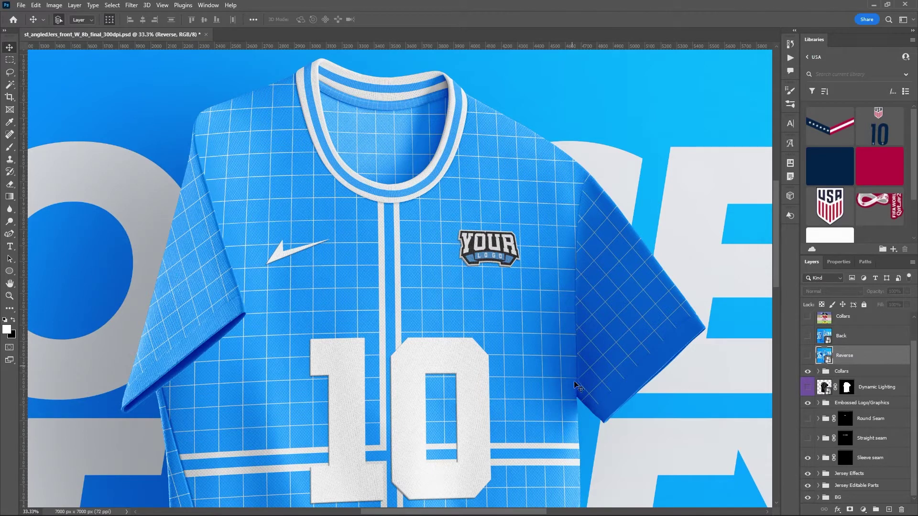
{"action": "left_click", "coordinate": [807, 457]}
{"action": "left_click", "coordinate": [808, 439]}
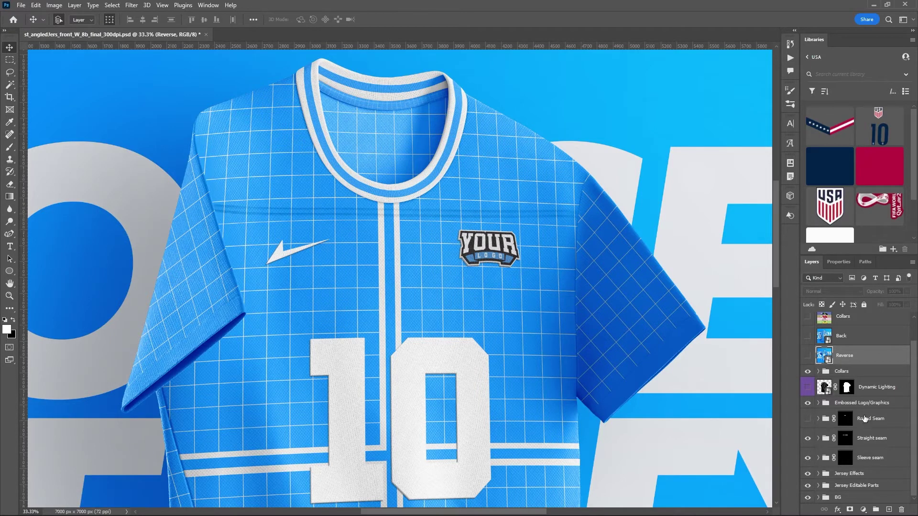
{"action": "left_click", "coordinate": [808, 439]}
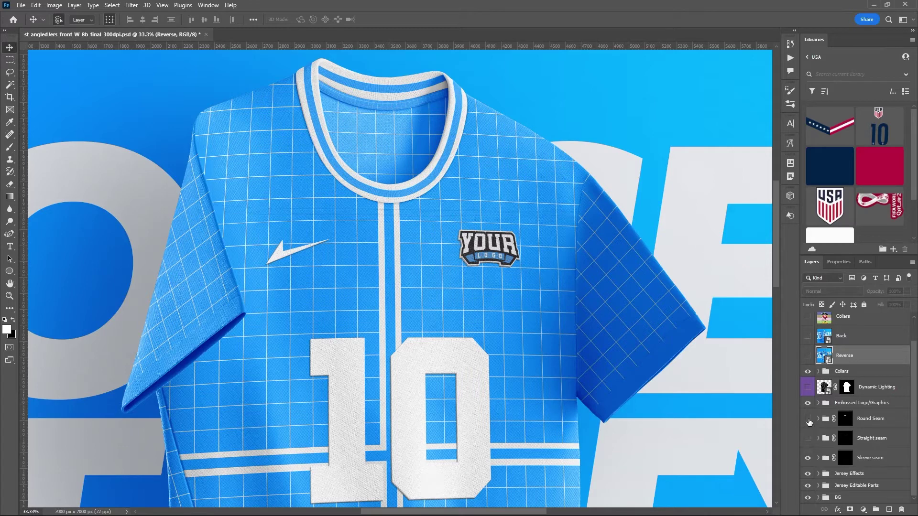
{"action": "left_click", "coordinate": [807, 419]}
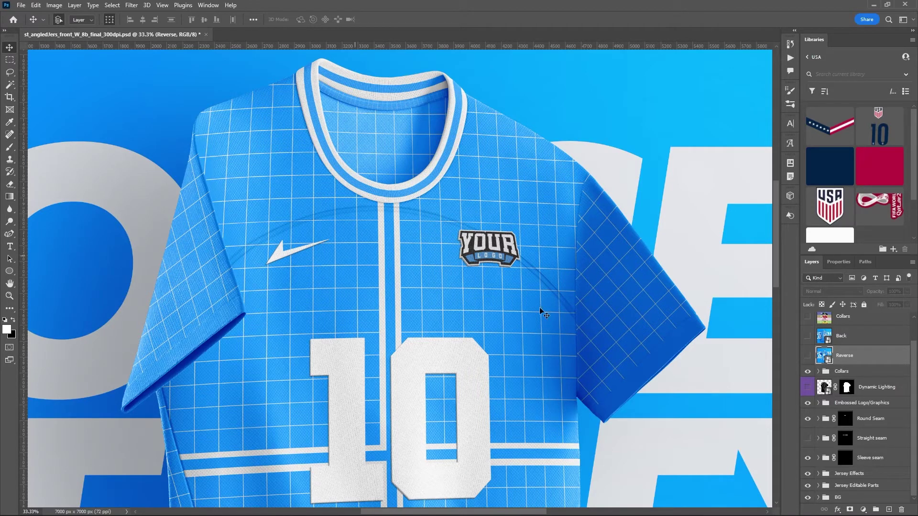
{"action": "left_click", "coordinate": [808, 419]}
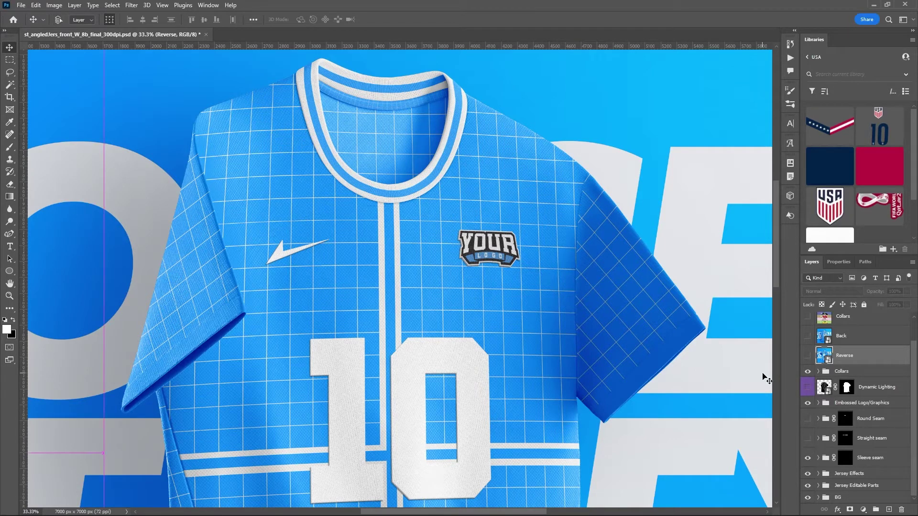
Fit the whole mockup in view and compare it with the USA-Fix design, leaving that layer hidden.
{"action": "key", "text": "ctrl+0"}
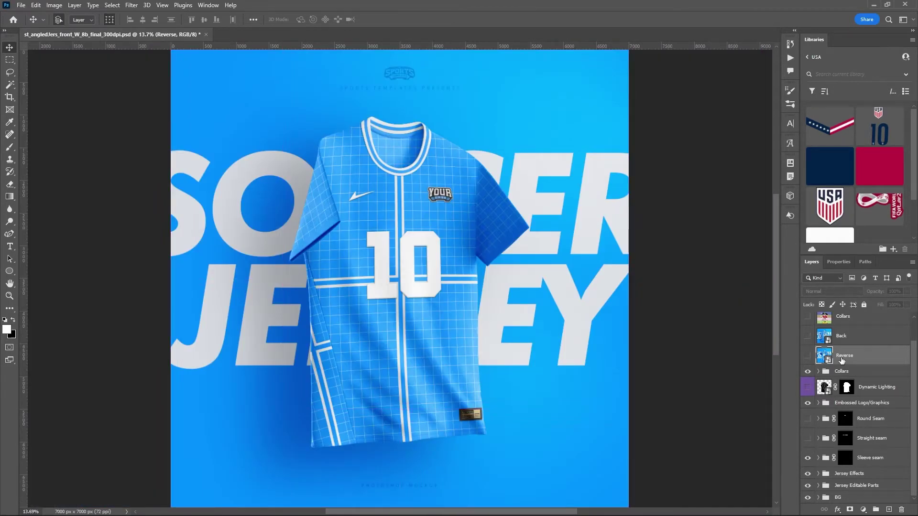
{"action": "scroll", "coordinate": [859, 356], "scroll_direction": "up", "scroll_amount": 1}
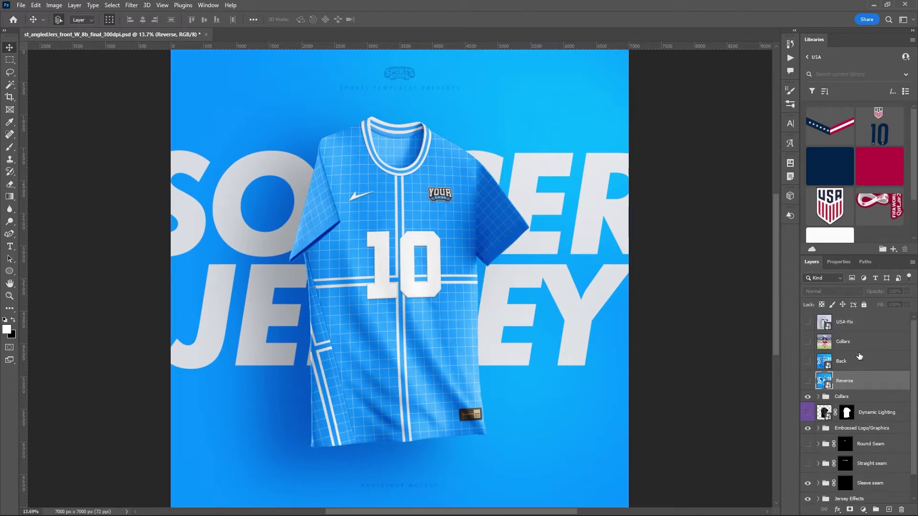
{"action": "left_click", "coordinate": [807, 323]}
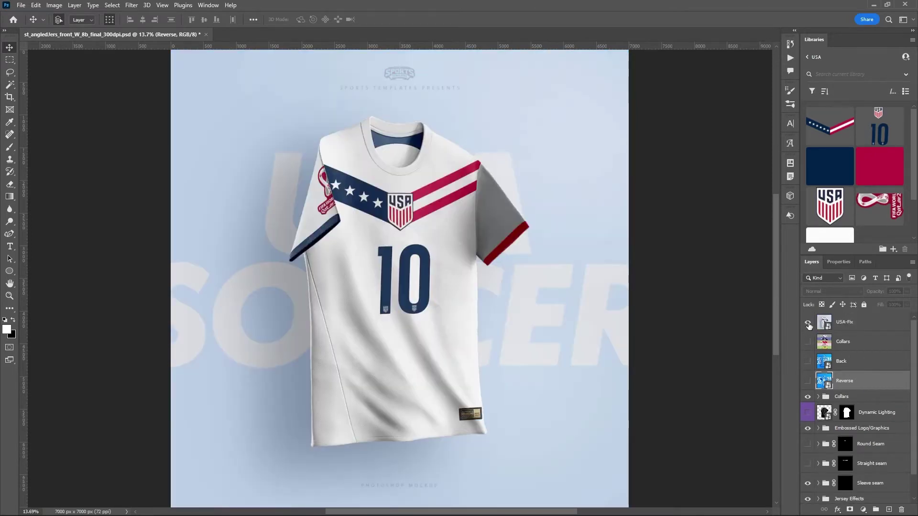
{"action": "left_click", "coordinate": [808, 324]}
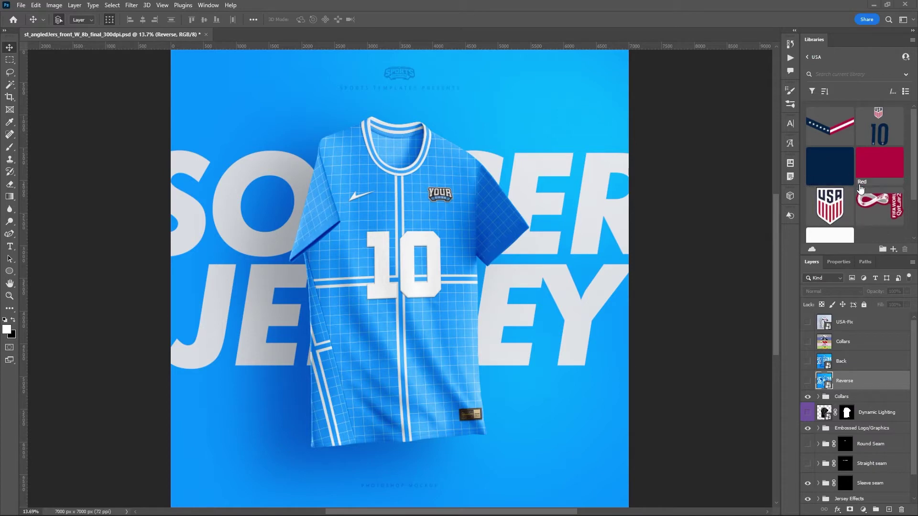
{"action": "mouse_move", "coordinate": [860, 189]}
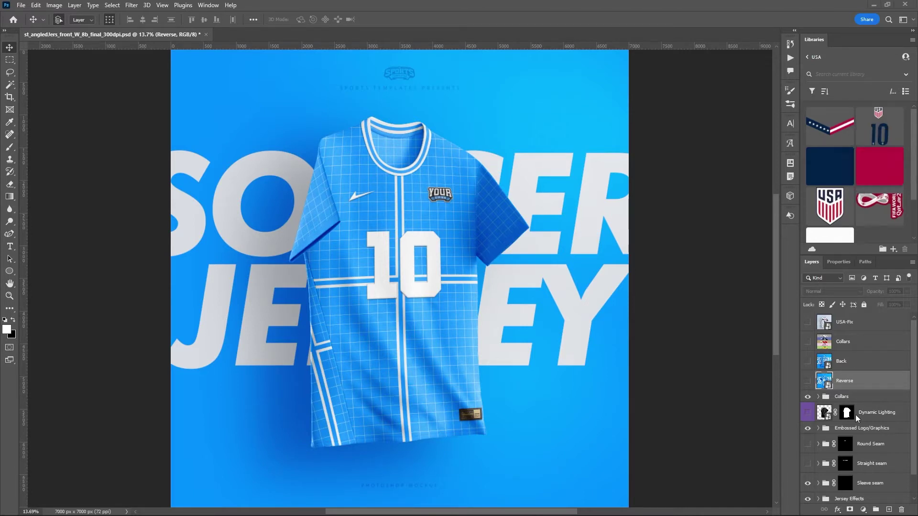
{"action": "scroll", "coordinate": [856, 407], "scroll_direction": "down", "scroll_amount": 1}
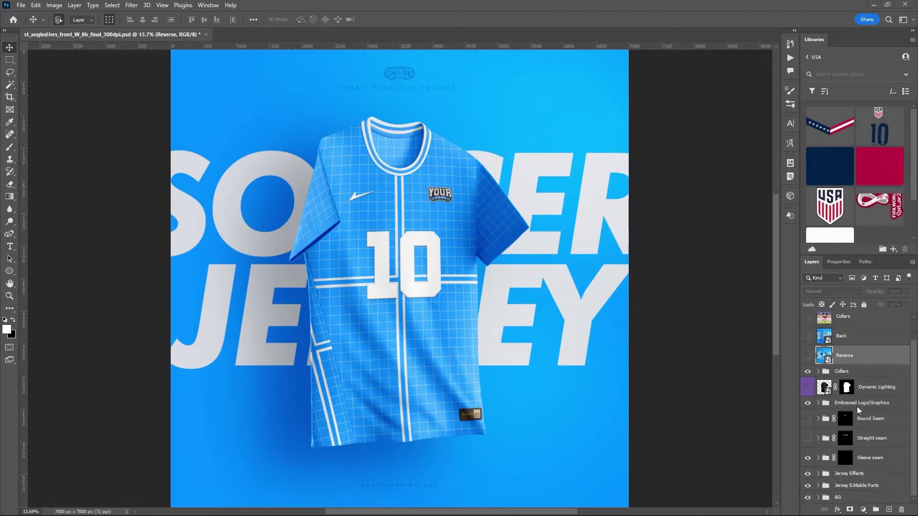
Apply the Old Glory Blue library color to the BG color layer inside the BG group.
{"action": "left_click", "coordinate": [818, 497]}
{"action": "scroll", "coordinate": [864, 408], "scroll_direction": "down", "scroll_amount": 3}
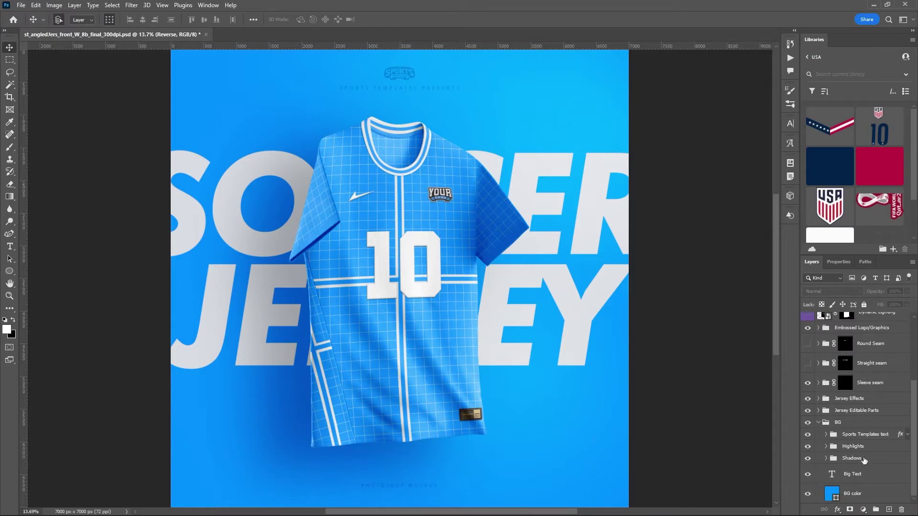
{"action": "left_click", "coordinate": [855, 499]}
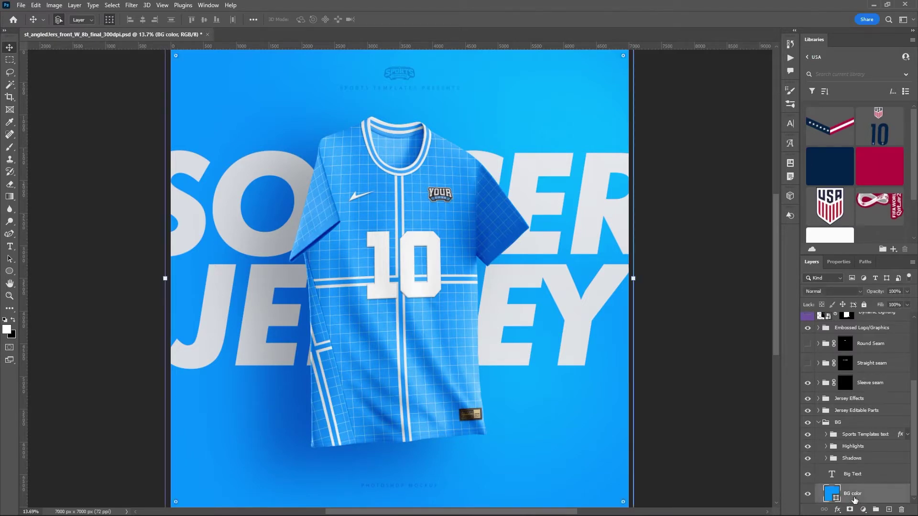
{"action": "left_click", "coordinate": [833, 169]}
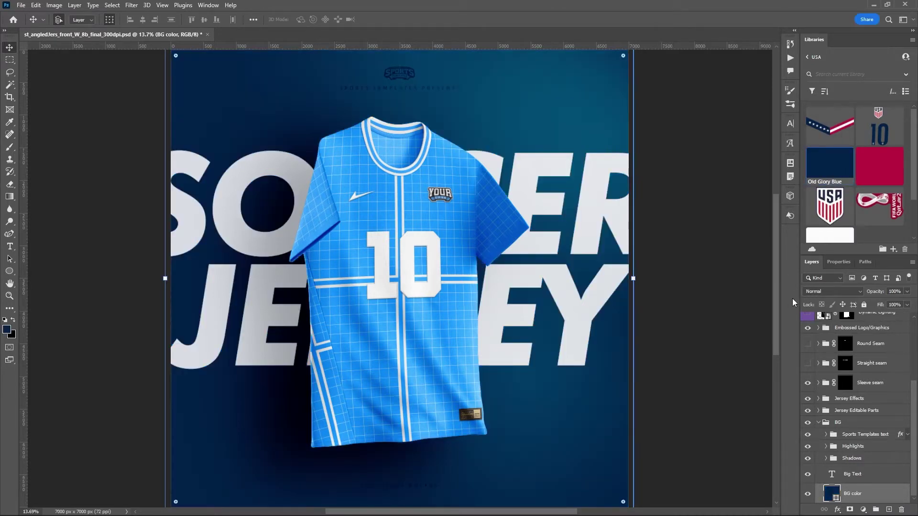
Lighten the BG color layer's fill to the muted grayish blue 9bafc5.
{"action": "double_click", "coordinate": [835, 498]}
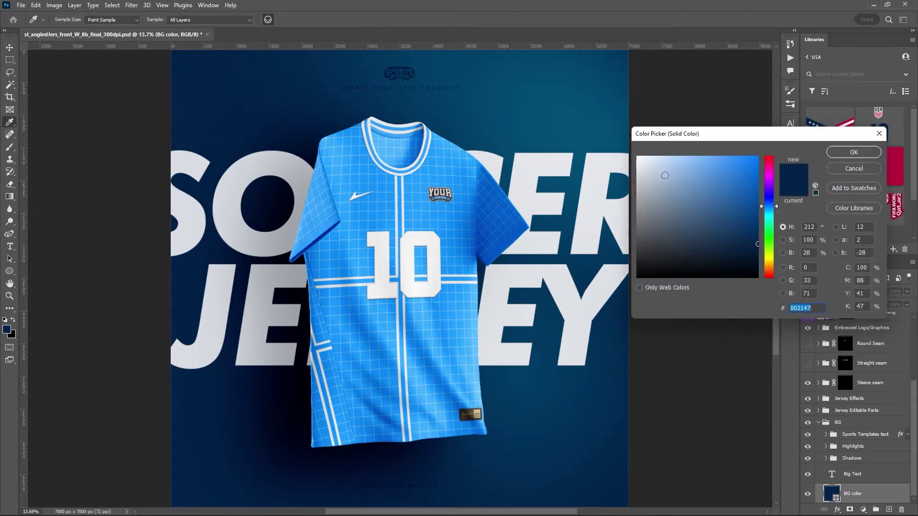
{"action": "left_click", "coordinate": [662, 172]}
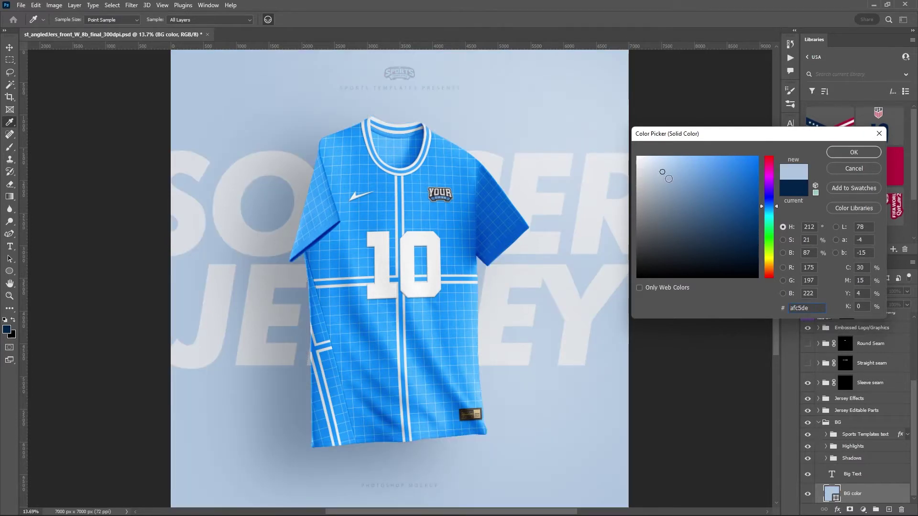
{"action": "left_click", "coordinate": [660, 179]}
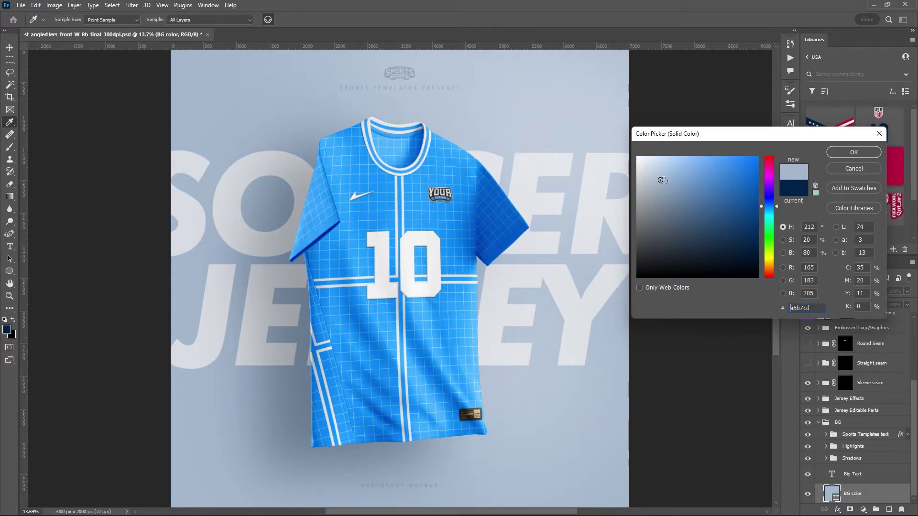
{"action": "left_click", "coordinate": [667, 184]}
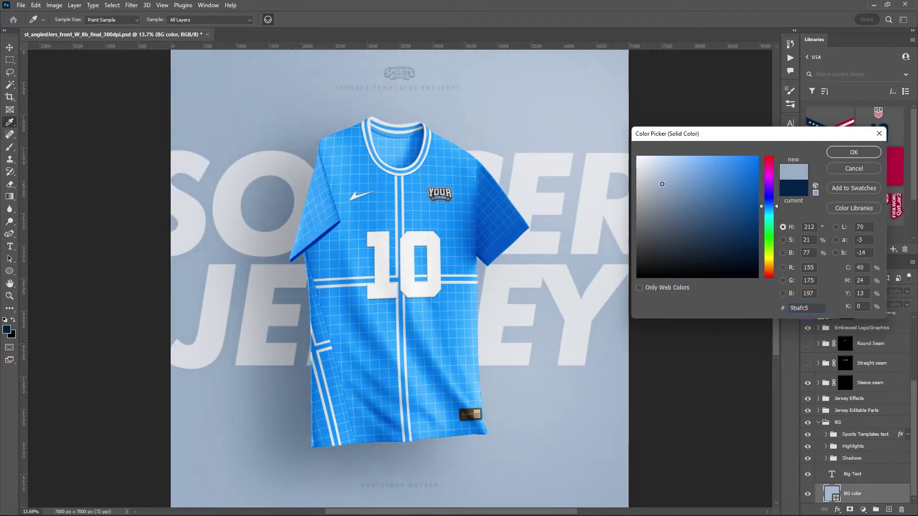
{"action": "left_click", "coordinate": [853, 152]}
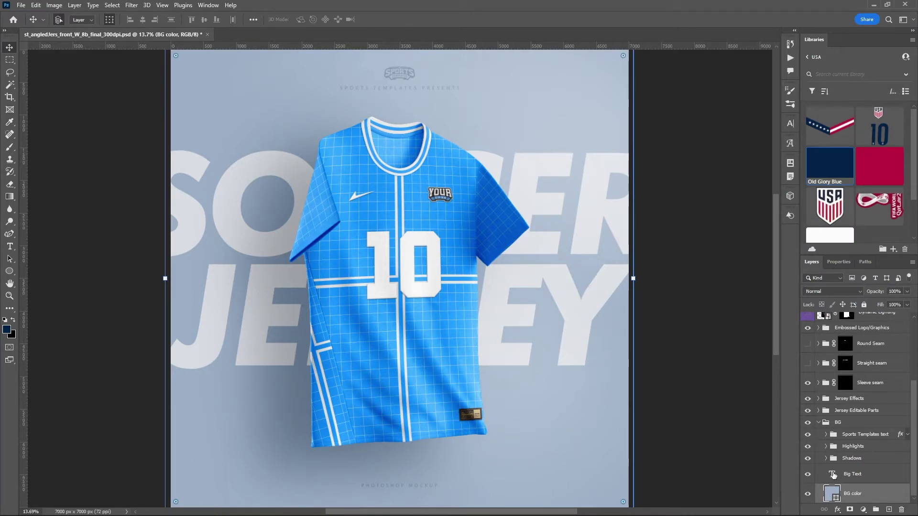
Replace the upper line of the Big Text layer behind the jersey with USA.
{"action": "left_click", "coordinate": [832, 475]}
{"action": "double_click", "coordinate": [832, 475]}
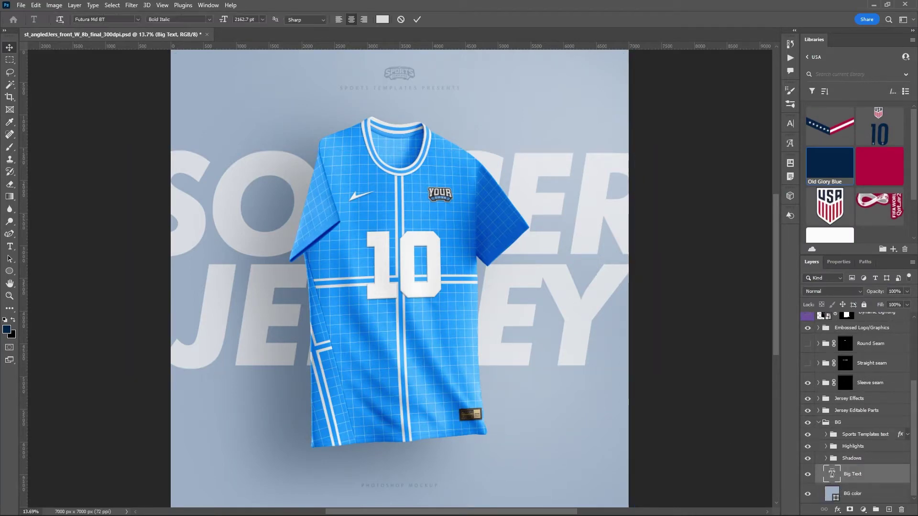
{"action": "left_click", "coordinate": [659, 188]}
{"action": "left_click_drag", "start_coordinate": [659, 188], "coordinate": [131, 172]}
{"action": "left_click", "coordinate": [159, 171]}
{"action": "key", "text": "BackSpace"}
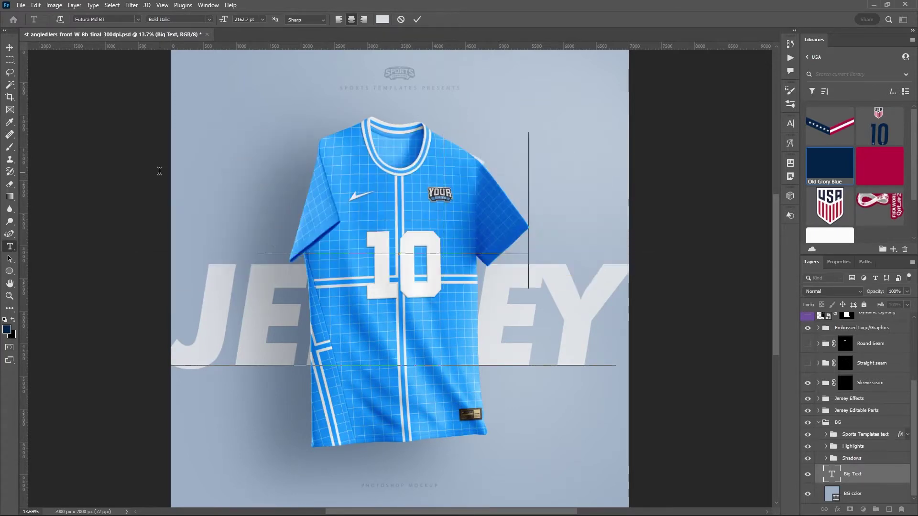
{"action": "type", "text": "USA"}
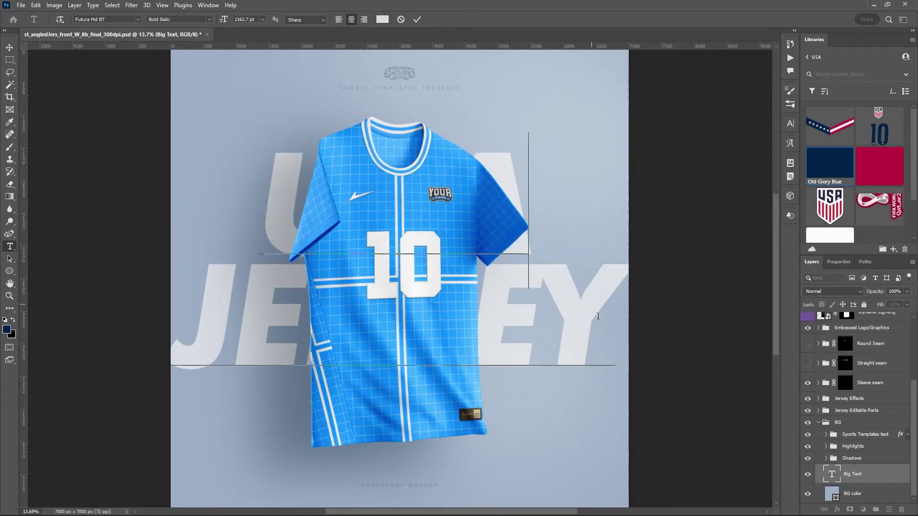
Replace the lower line of the Big Text layer with SOCCER and commit the text edit.
{"action": "left_click_drag", "start_coordinate": [598, 318], "coordinate": [112, 289]}
{"action": "key", "text": "BackSpace"}
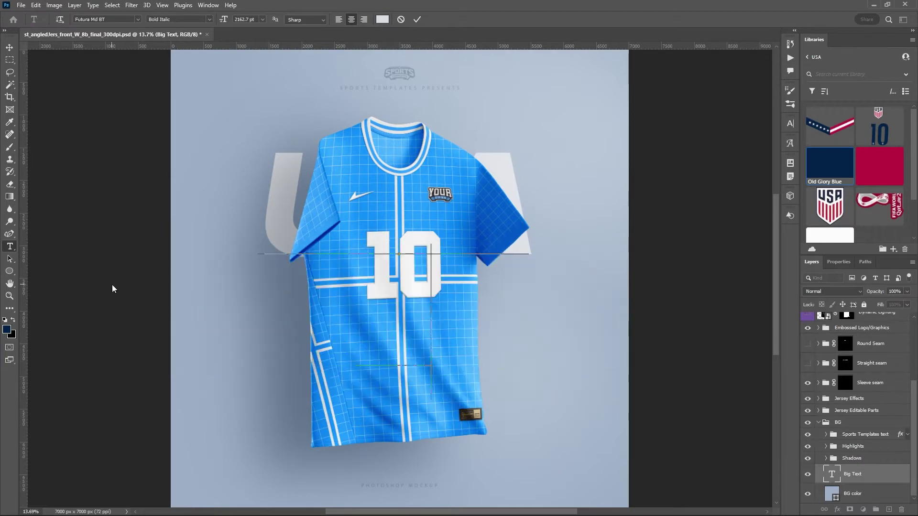
{"action": "type", "text": "SOCCER"}
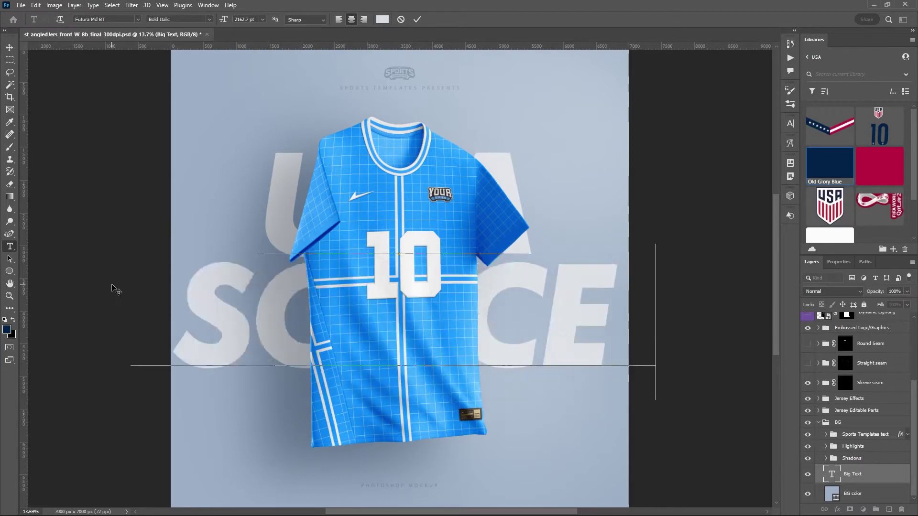
{"action": "left_click", "coordinate": [417, 19]}
{"action": "key", "text": "v"}
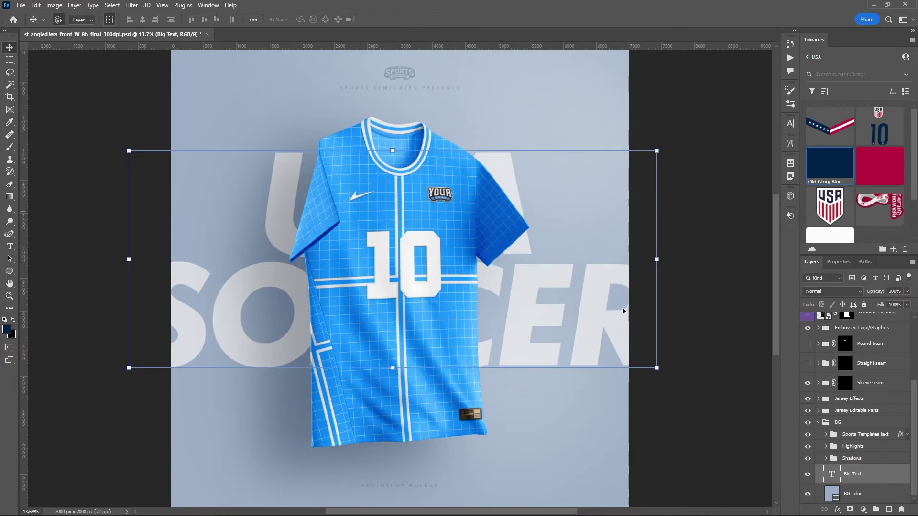
Toggle the background's Shadows and Highlights groups off and on to compare their effect.
{"action": "left_click", "coordinate": [808, 458]}
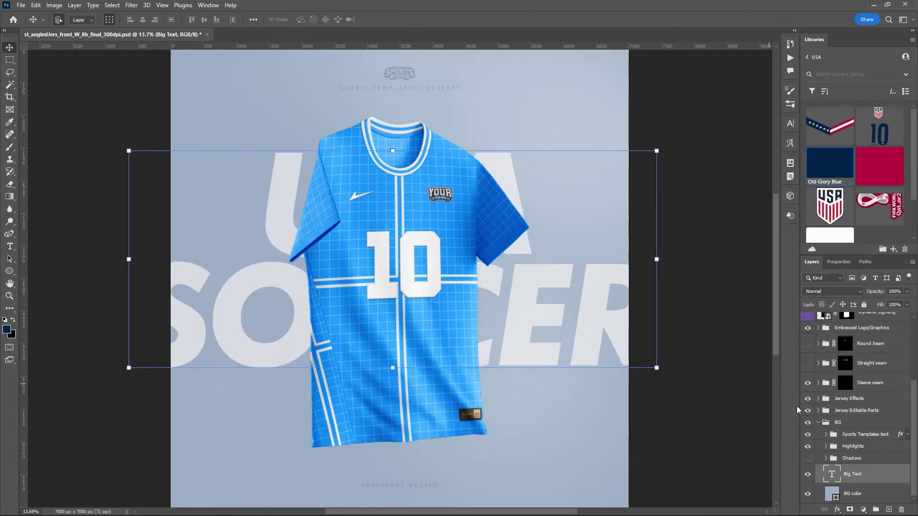
{"action": "left_click", "coordinate": [808, 460]}
{"action": "left_click", "coordinate": [807, 447]}
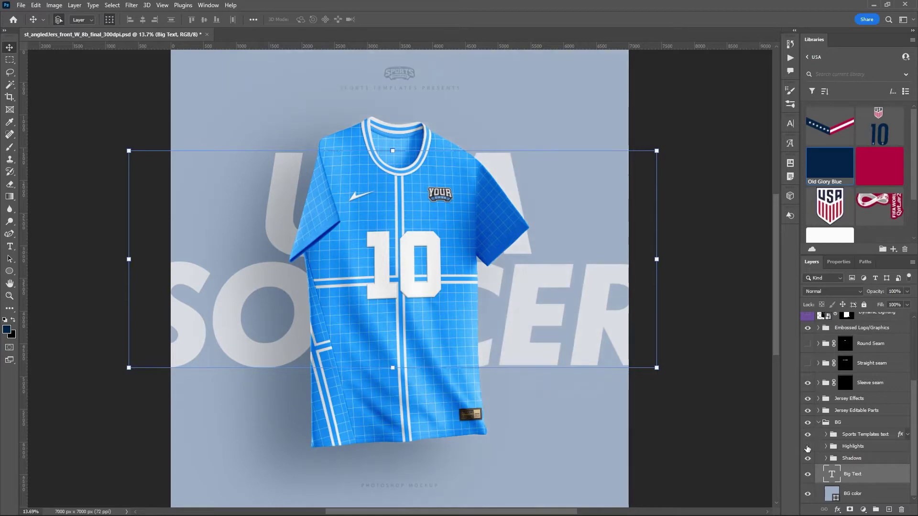
{"action": "left_click", "coordinate": [808, 447]}
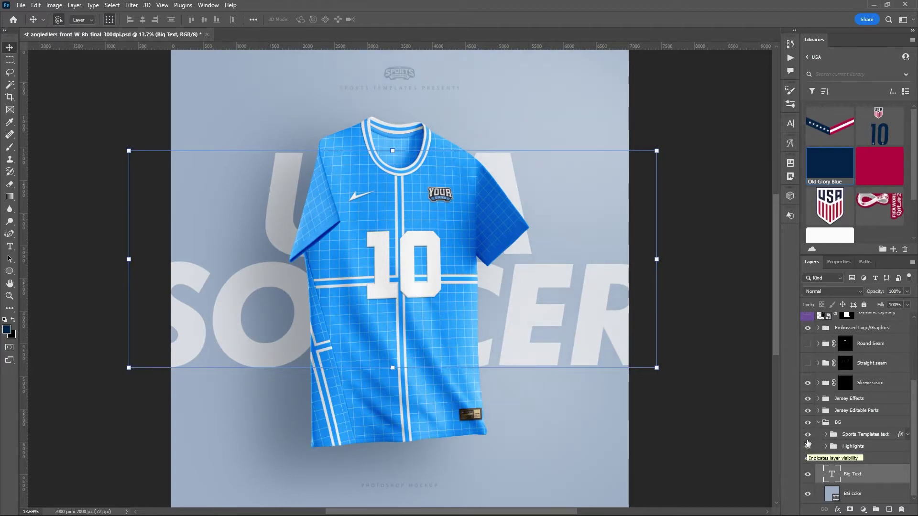
Examine the contents of the Sports Templates text group, previewing the mockup without the SportsTemplates.net logo before collapsing the group.
{"action": "left_click", "coordinate": [825, 434]}
{"action": "scroll", "coordinate": [857, 435], "scroll_direction": "down", "scroll_amount": 2}
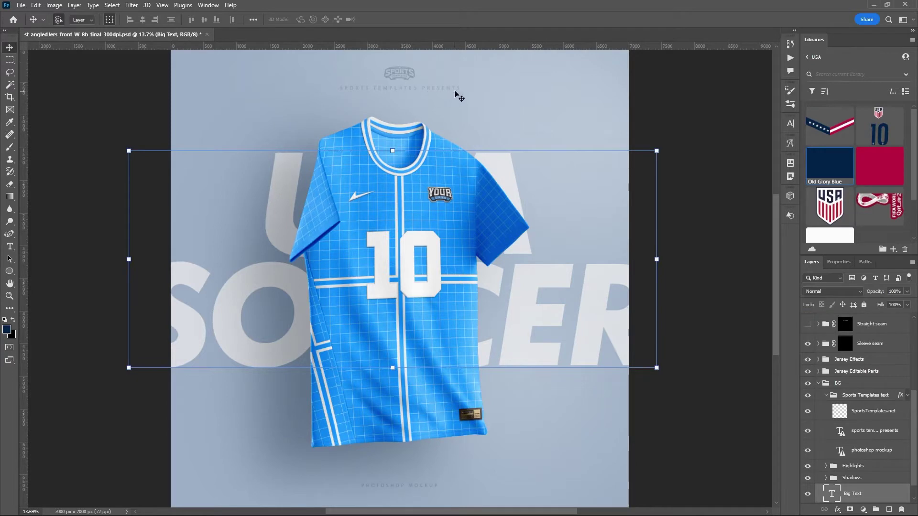
{"action": "mouse_move", "coordinate": [388, 513]}
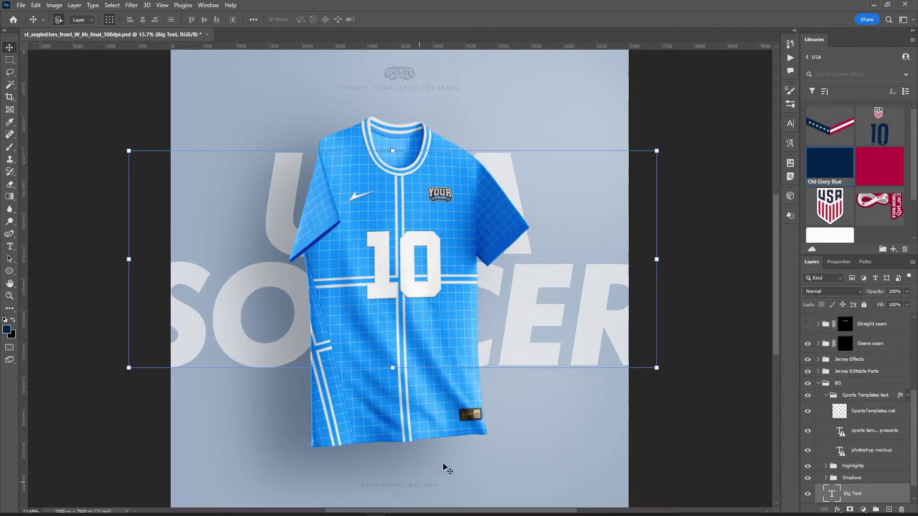
{"action": "left_click", "coordinate": [400, 76]}
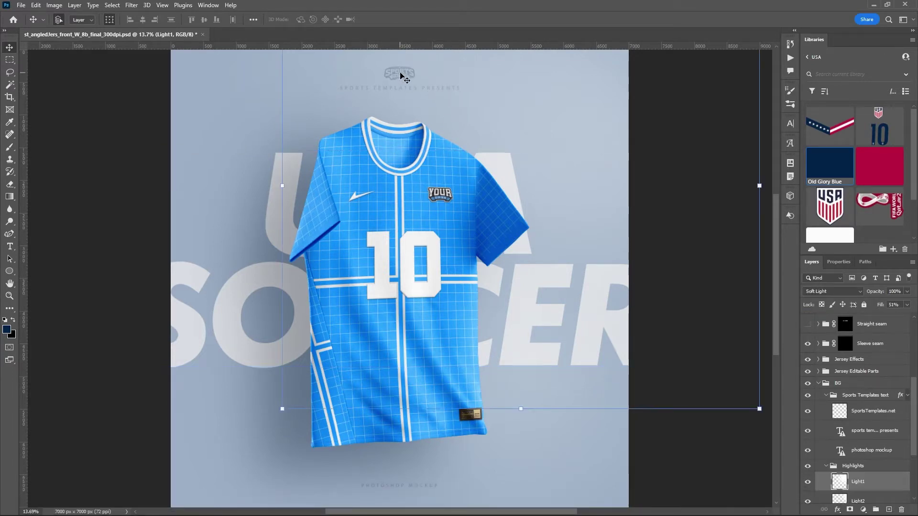
{"action": "left_click", "coordinate": [826, 465]}
{"action": "left_click", "coordinate": [808, 411]}
{"action": "left_click", "coordinate": [809, 412]}
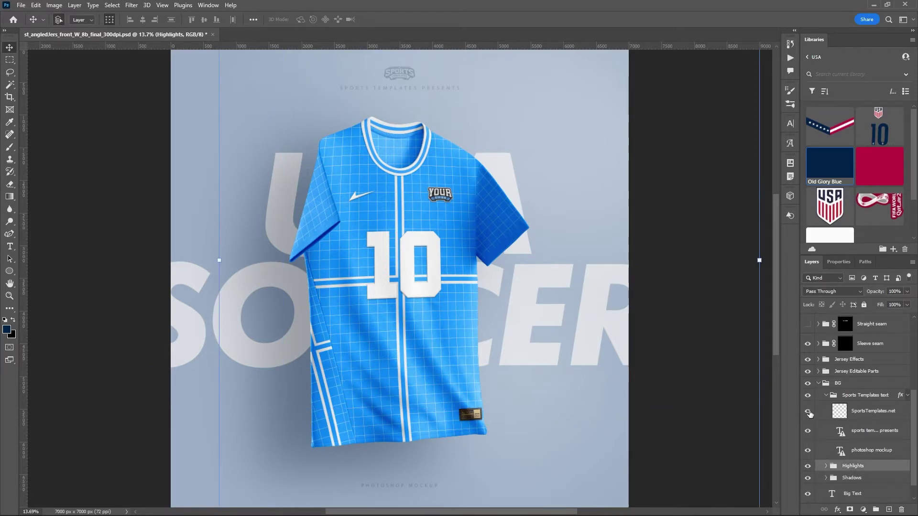
{"action": "left_click", "coordinate": [825, 395]}
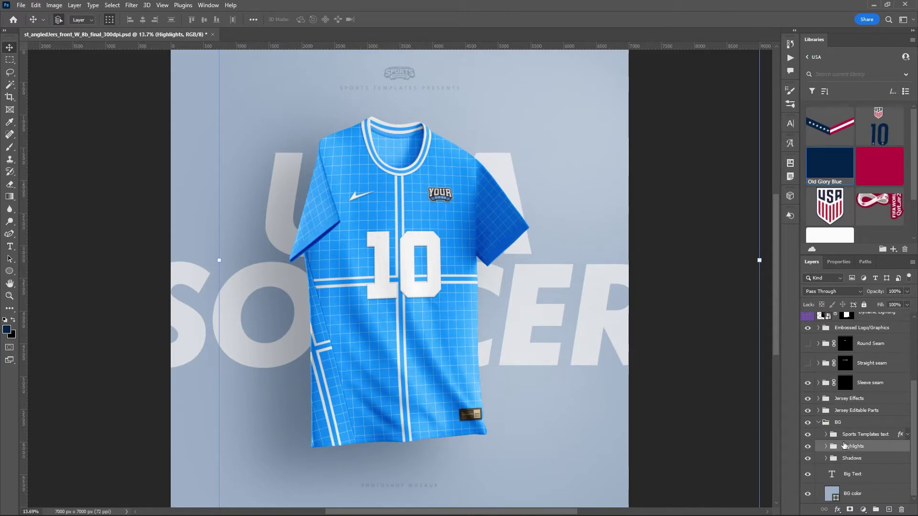
Fill both sleeve band color layers, the left sleeve color and the Jersey color in Jersey Editable Parts with the library's White.
{"action": "left_click", "coordinate": [819, 411]}
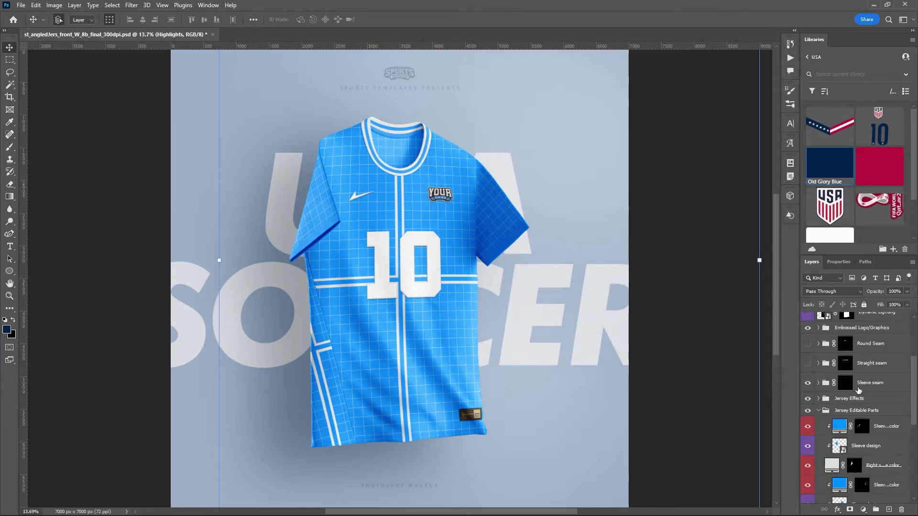
{"action": "scroll", "coordinate": [868, 392], "scroll_direction": "down", "scroll_amount": 2}
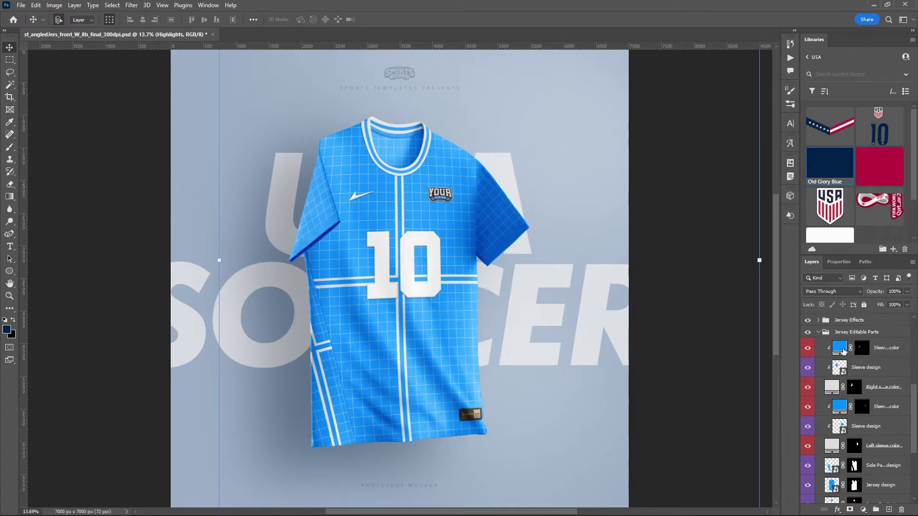
{"action": "left_click", "coordinate": [887, 350]}
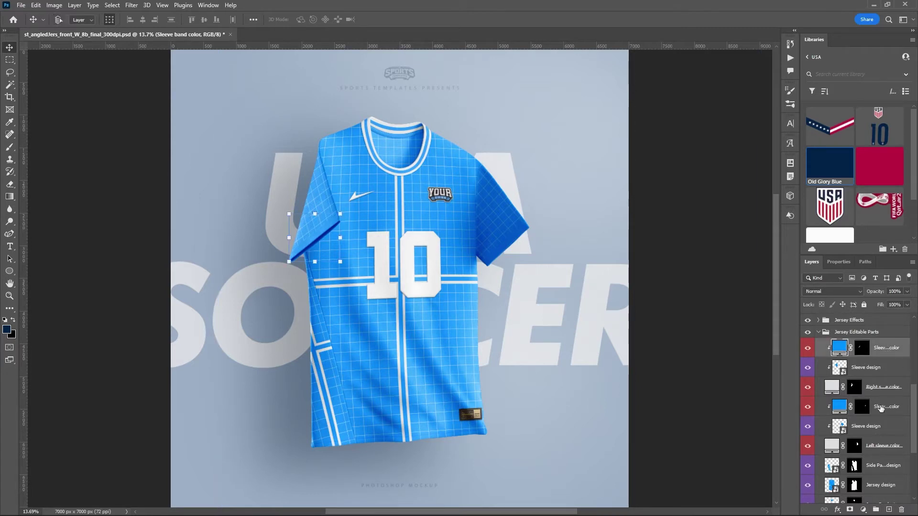
{"action": "left_click", "coordinate": [880, 408], "text": "ctrl"}
{"action": "scroll", "coordinate": [880, 408], "scroll_direction": "down", "scroll_amount": 4}
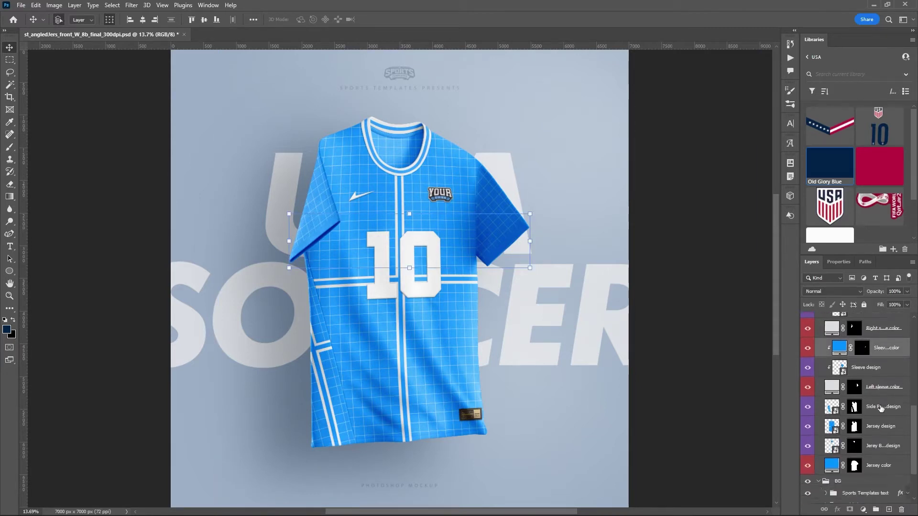
{"action": "left_click", "coordinate": [873, 448], "text": "ctrl"}
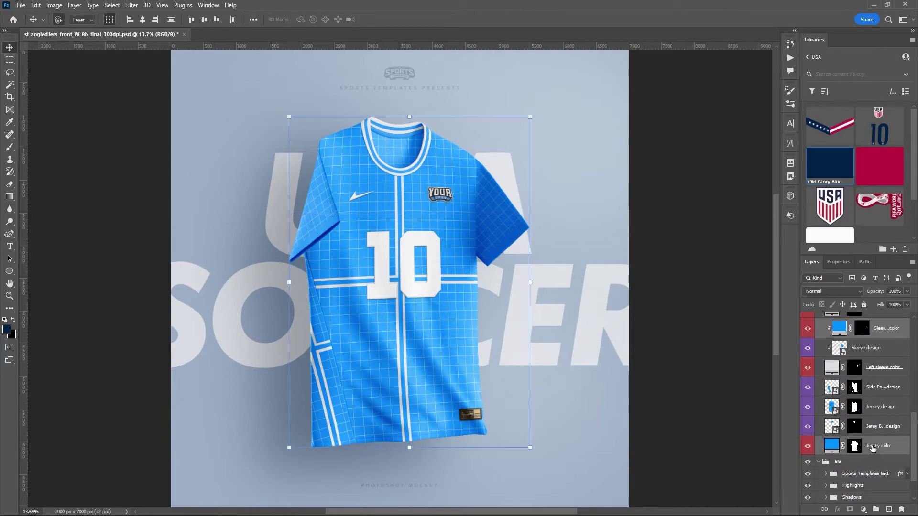
{"action": "left_click", "coordinate": [877, 372], "text": "ctrl"}
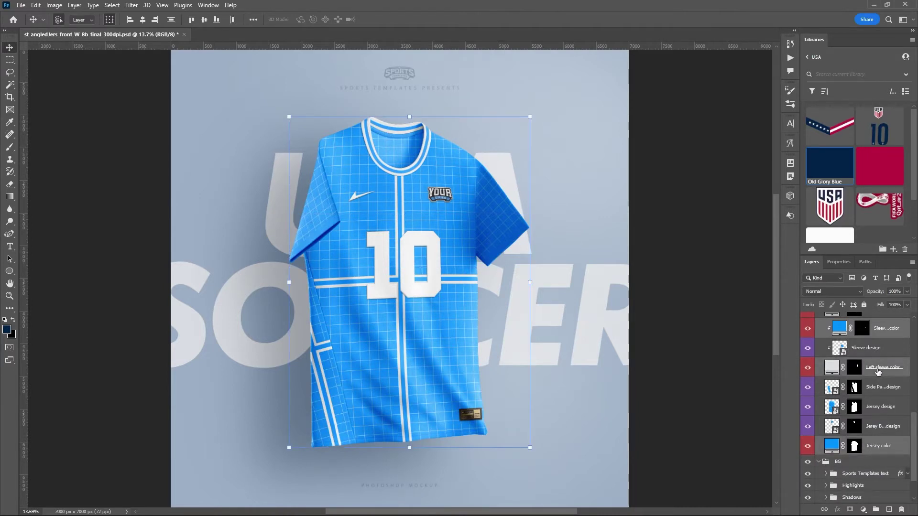
{"action": "scroll", "coordinate": [877, 371], "scroll_direction": "up", "scroll_amount": 1}
{"action": "scroll", "coordinate": [851, 177], "scroll_direction": "down", "scroll_amount": 1}
{"action": "scroll", "coordinate": [848, 181], "scroll_direction": "down", "scroll_amount": 1}
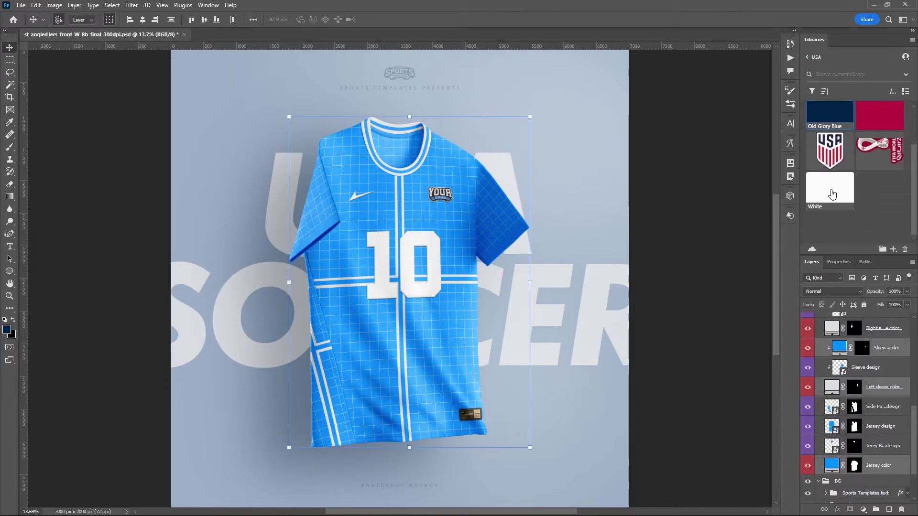
{"action": "left_click", "coordinate": [832, 193]}
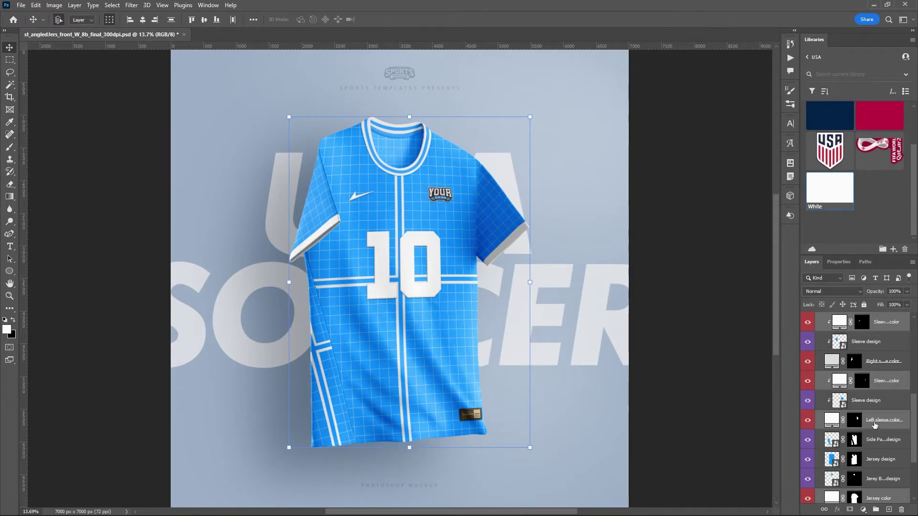
Hide the jersey back design layer in the Jersey Editable Parts group.
{"action": "scroll", "coordinate": [865, 412], "scroll_direction": "down", "scroll_amount": 1}
{"action": "left_click", "coordinate": [877, 420]}
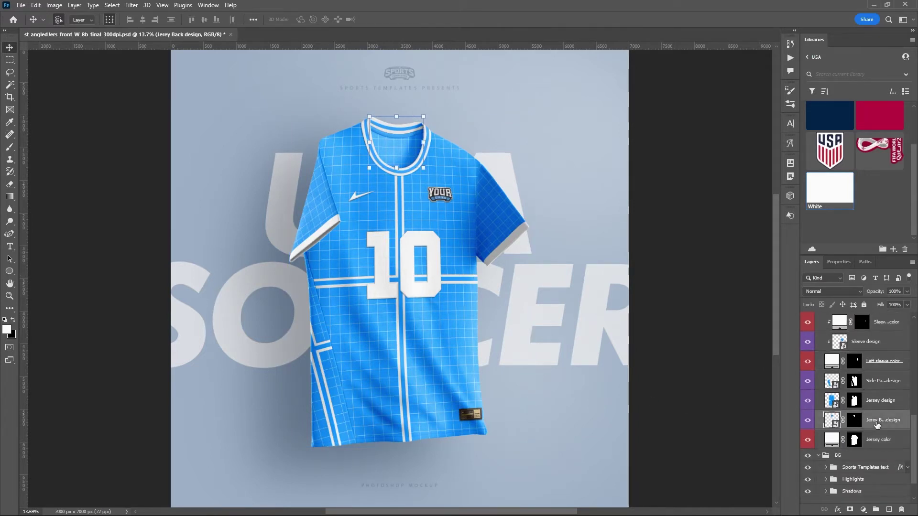
{"action": "left_click", "coordinate": [807, 422]}
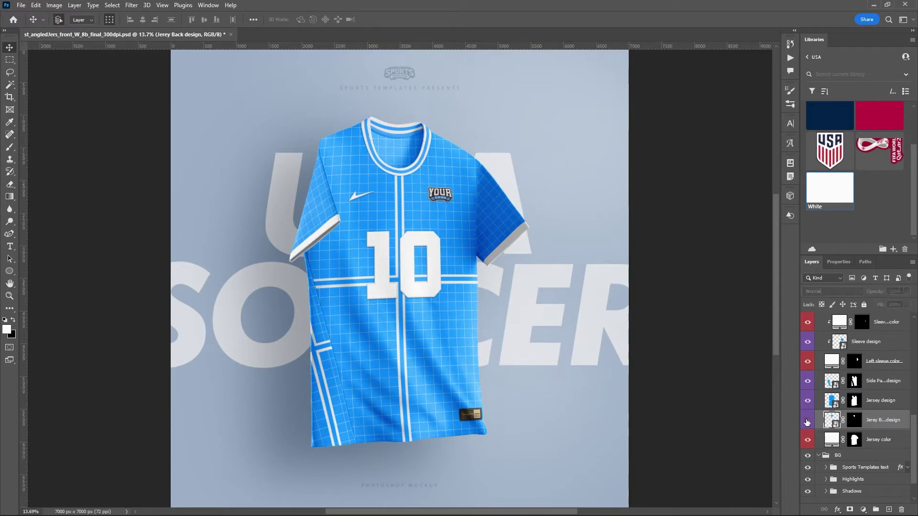
Expand the Collars and Round collar groups and preview the collar with its Jersey Back design layer toggled off and on.
{"action": "scroll", "coordinate": [832, 421], "scroll_direction": "up", "scroll_amount": 5}
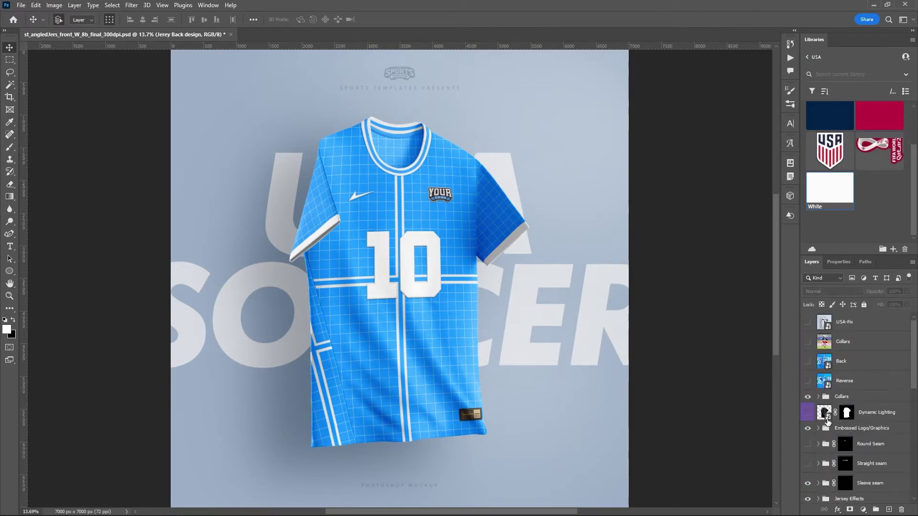
{"action": "left_click", "coordinate": [818, 396]}
{"action": "scroll", "coordinate": [845, 405], "scroll_direction": "down", "scroll_amount": 2}
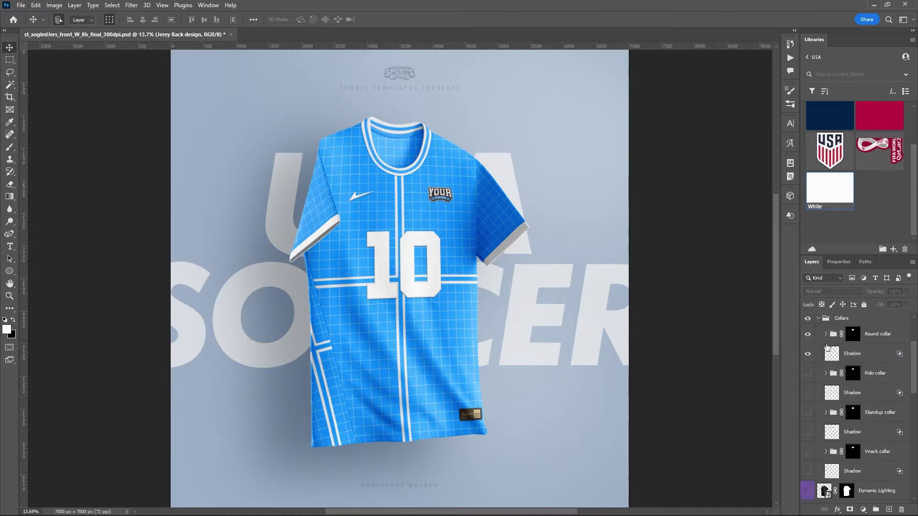
{"action": "left_click", "coordinate": [826, 334]}
{"action": "scroll", "coordinate": [844, 382], "scroll_direction": "down", "scroll_amount": 2}
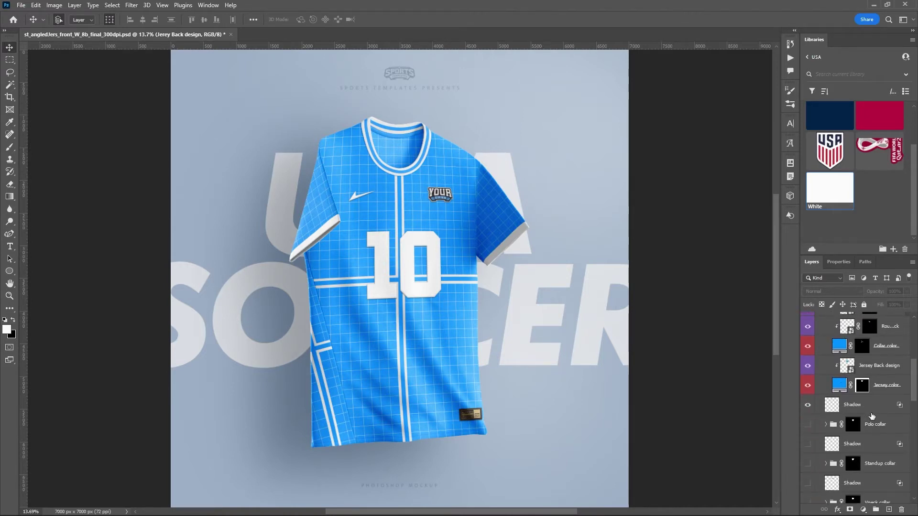
{"action": "left_click", "coordinate": [875, 367]}
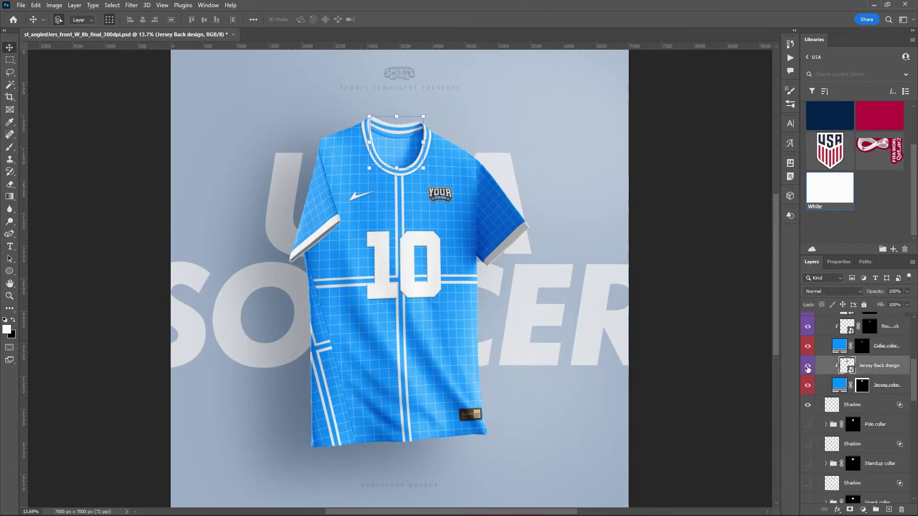
{"action": "left_click", "coordinate": [808, 367]}
{"action": "left_click", "coordinate": [808, 367]}
Fill the Jersey color, Collar color and neck stripe color layers of the Round collar group with the library's White.
{"action": "left_click", "coordinate": [885, 391]}
{"action": "left_click", "coordinate": [879, 349], "text": "ctrl"}
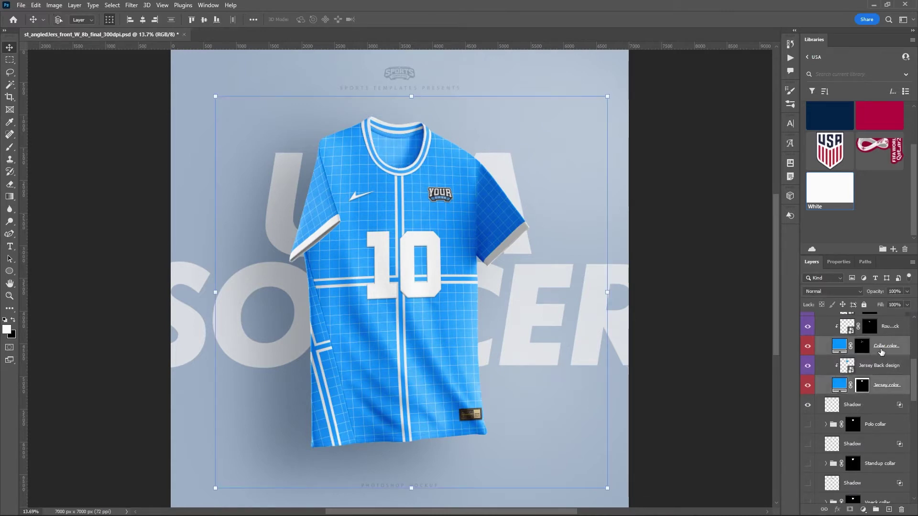
{"action": "scroll", "coordinate": [880, 349], "scroll_direction": "up", "scroll_amount": 2}
{"action": "scroll", "coordinate": [880, 388], "scroll_direction": "up", "scroll_amount": 3}
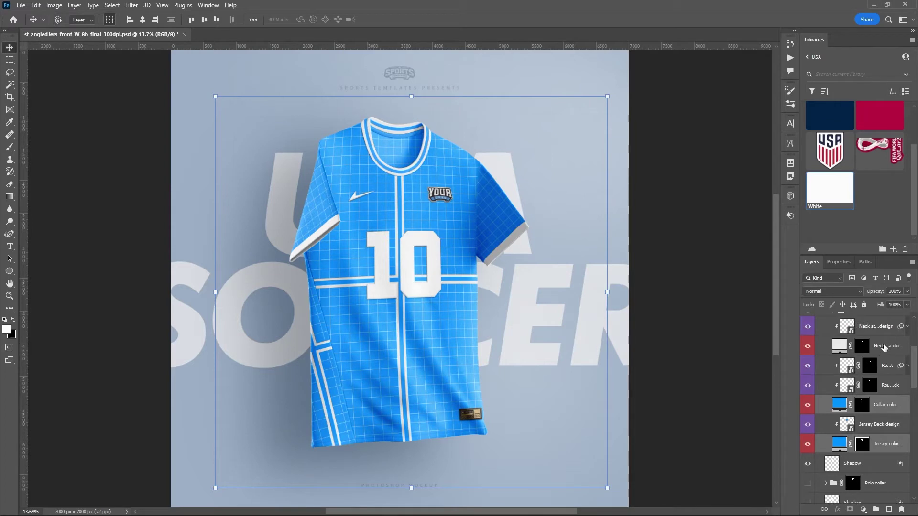
{"action": "left_click", "coordinate": [830, 191]}
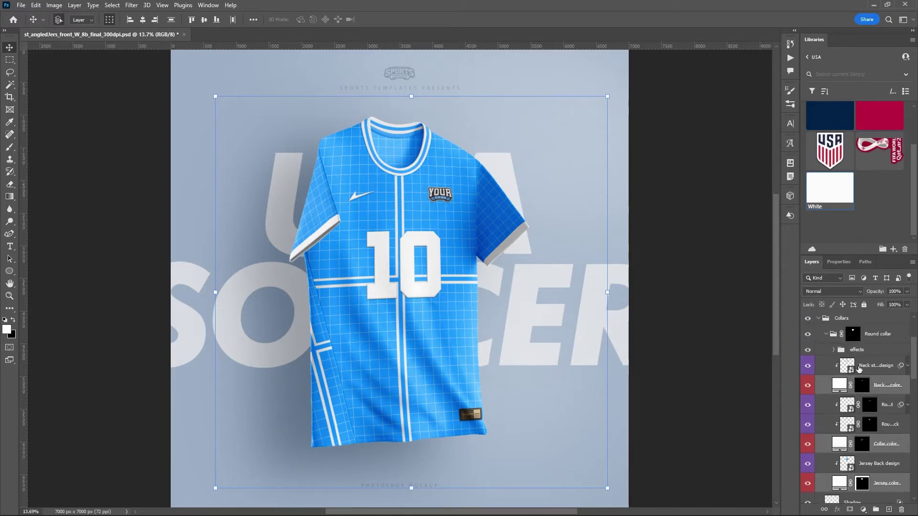
Open the round collar's Jersey Back design smart object, hide its Grid layer and fill the bg shape with White.
{"action": "scroll", "coordinate": [845, 404], "scroll_direction": "down", "scroll_amount": 4}
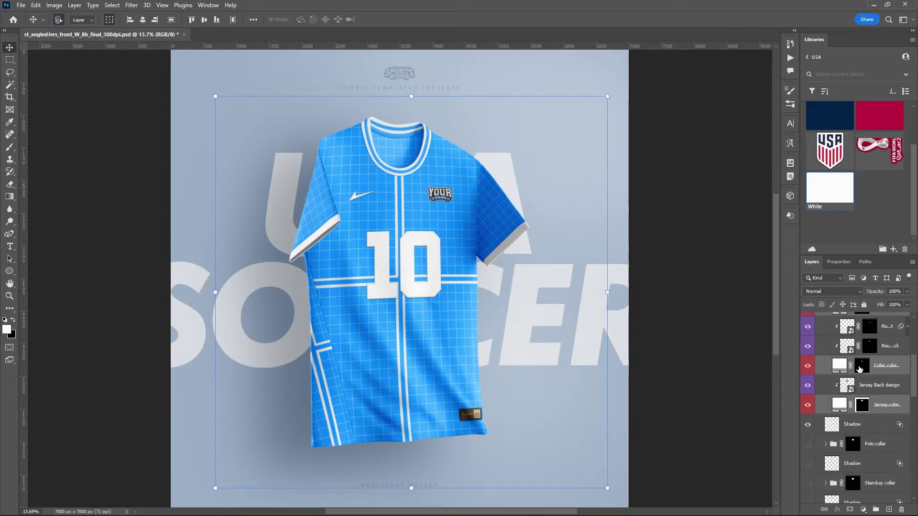
{"action": "double_click", "coordinate": [849, 390]}
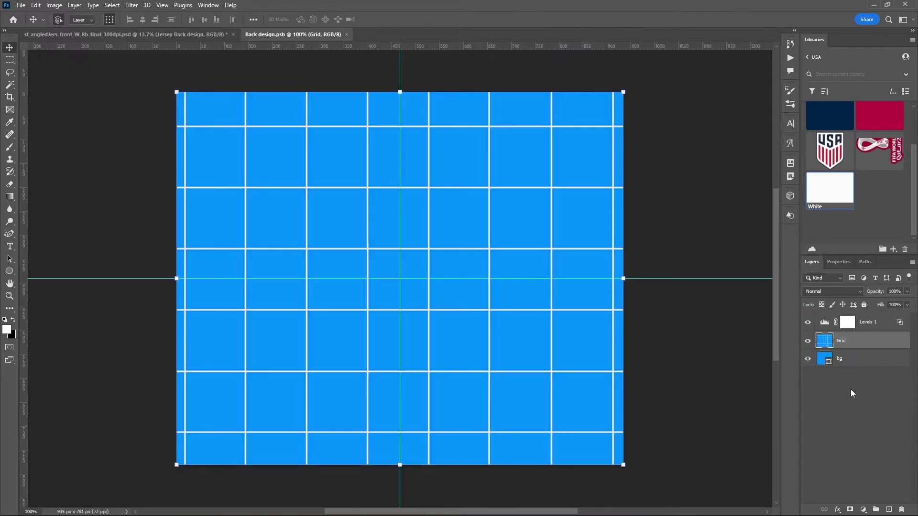
{"action": "left_click", "coordinate": [808, 340]}
{"action": "left_click", "coordinate": [849, 363]}
{"action": "left_click", "coordinate": [828, 194]}
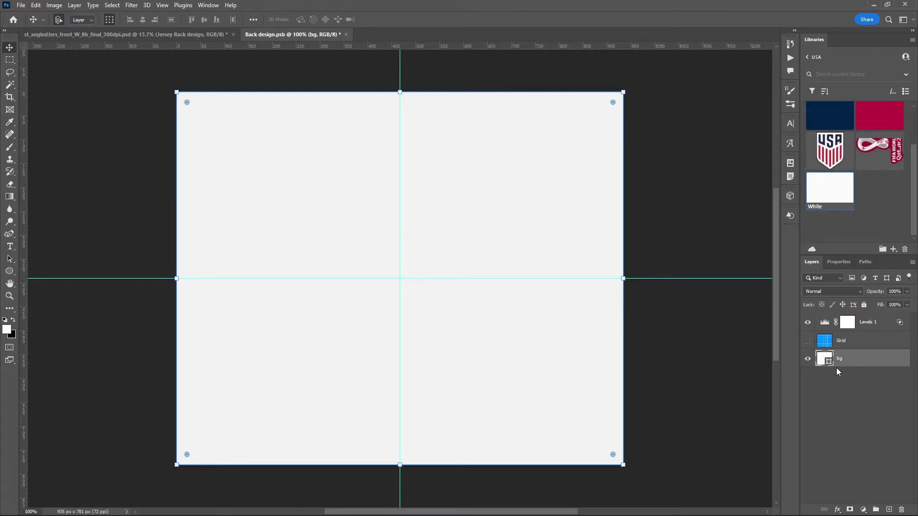
{"action": "key", "text": "alt+bracketright"}
{"action": "key", "text": "ctrl+j"}
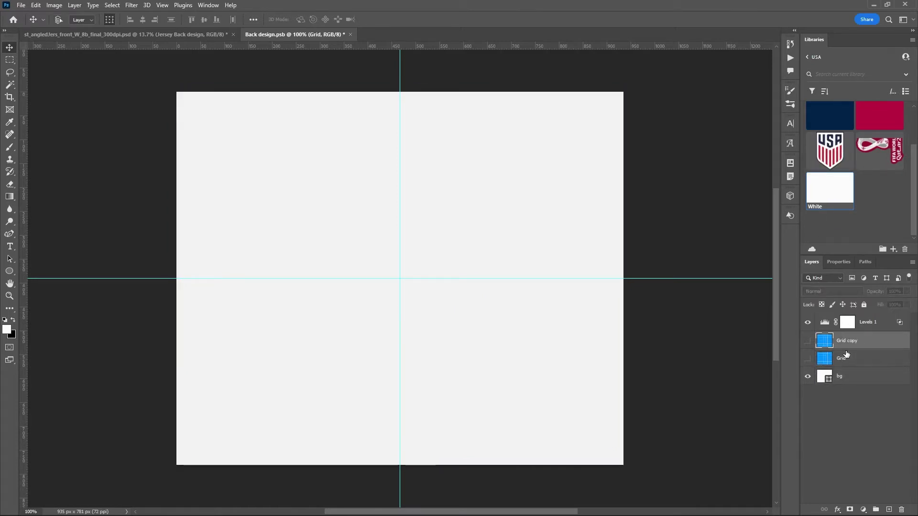
{"action": "key", "text": "Delete"}
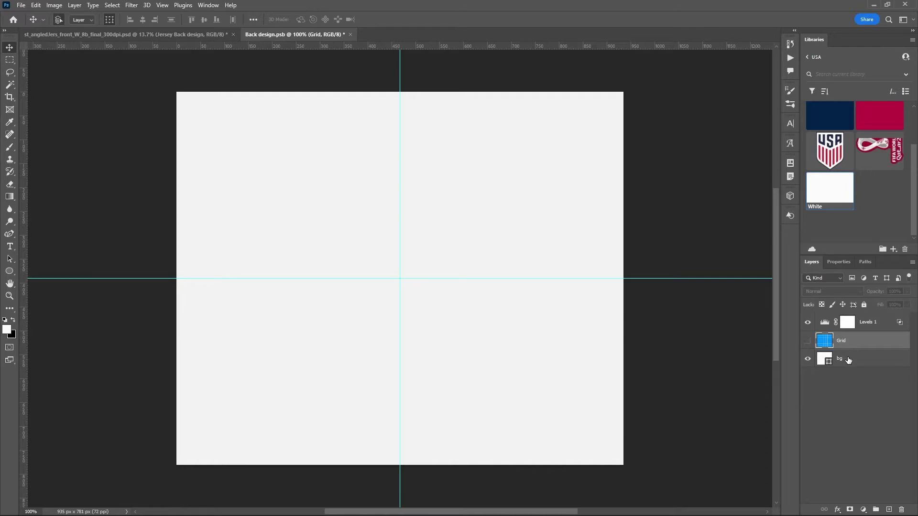
Duplicate the bg shape layer and fill the copy with the library's Old Glory Blue.
{"action": "left_click", "coordinate": [848, 359]}
{"action": "key", "text": "ctrl+j"}
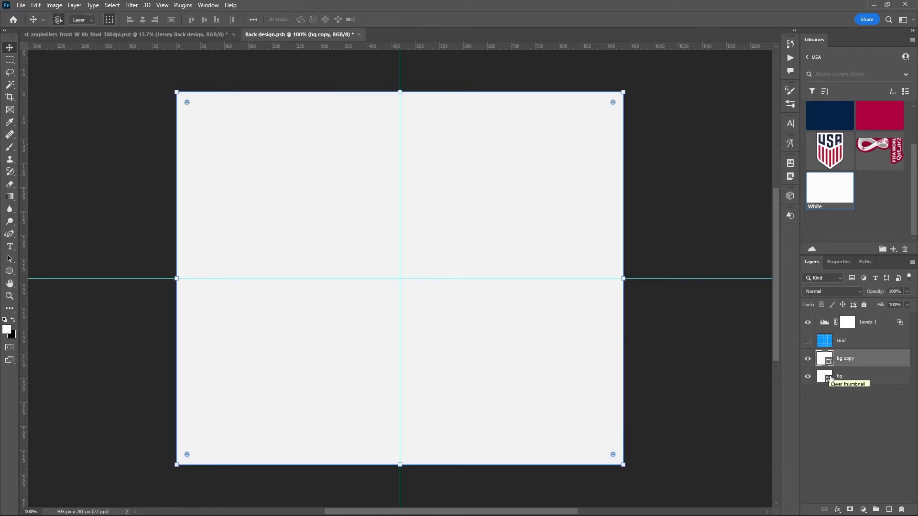
{"action": "left_click", "coordinate": [827, 119]}
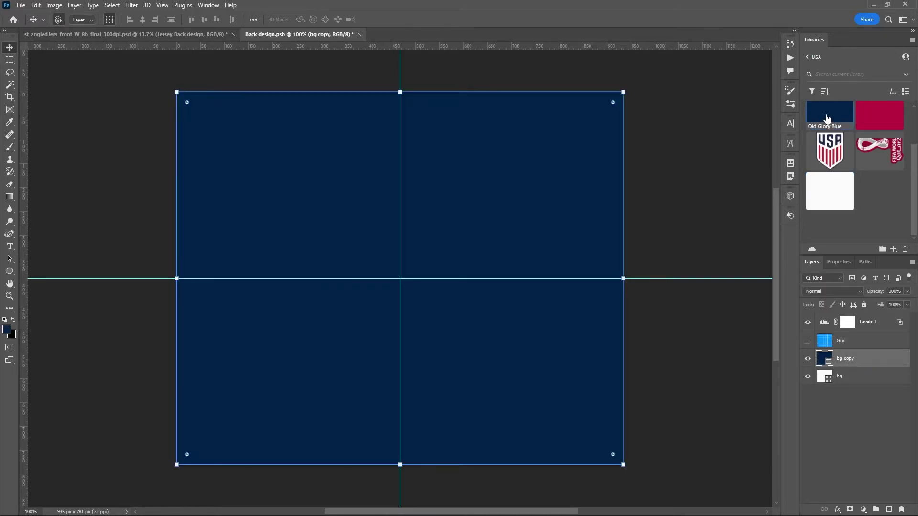
Bend the blue bg copy's lower edge upward into a symmetrical arch with the Curvature Pen, centred on the vertical guide.
{"action": "left_click", "coordinate": [9, 260]}
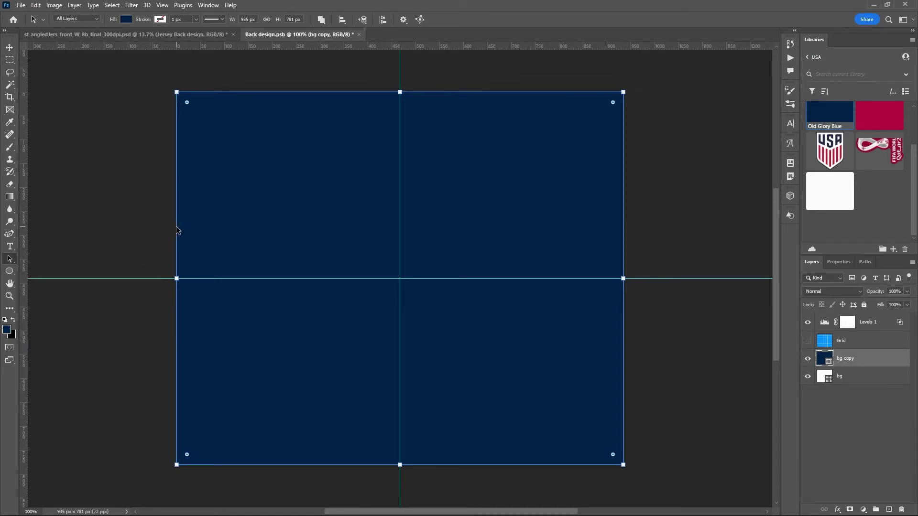
{"action": "left_click", "coordinate": [9, 234]}
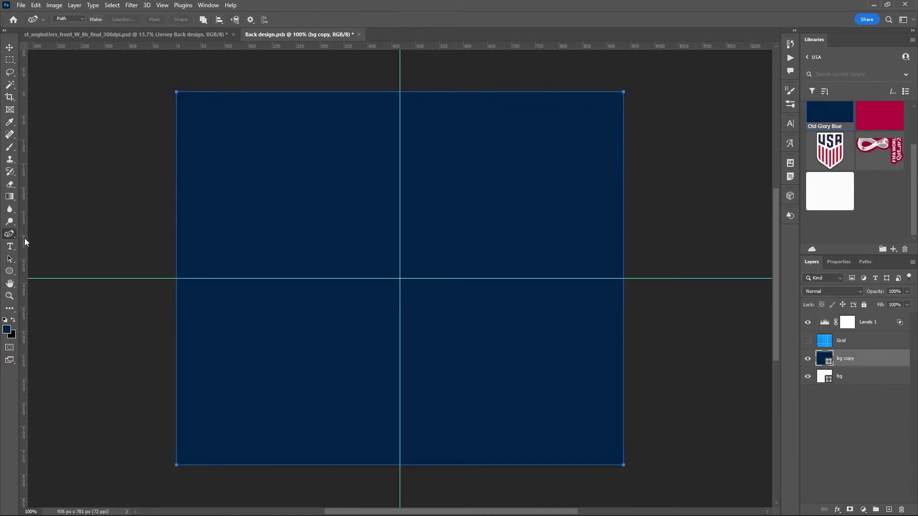
{"action": "left_click", "coordinate": [400, 465]}
{"action": "left_click_drag", "start_coordinate": [399, 465], "coordinate": [399, 331]}
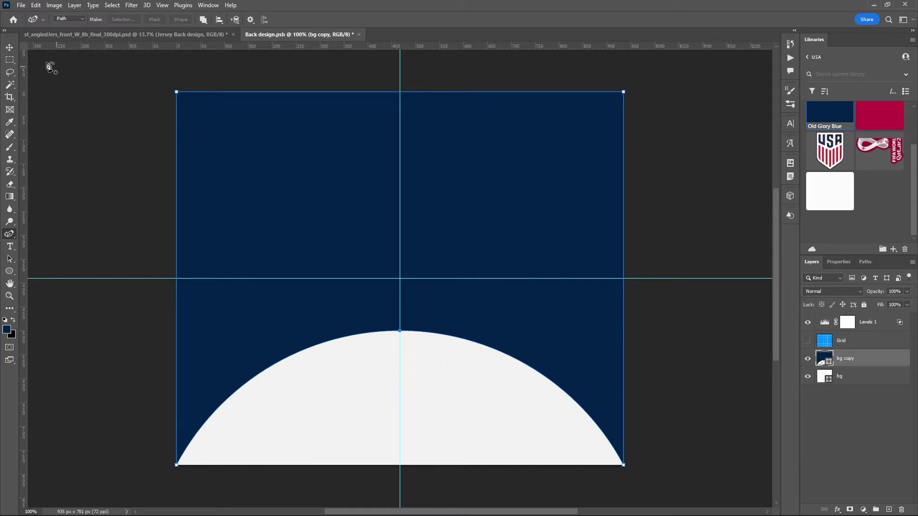
Scale the arched blue shape's height to 78.23% with its upper edge fixed, save the smart object and return to the mockup document.
{"action": "left_click", "coordinate": [10, 48]}
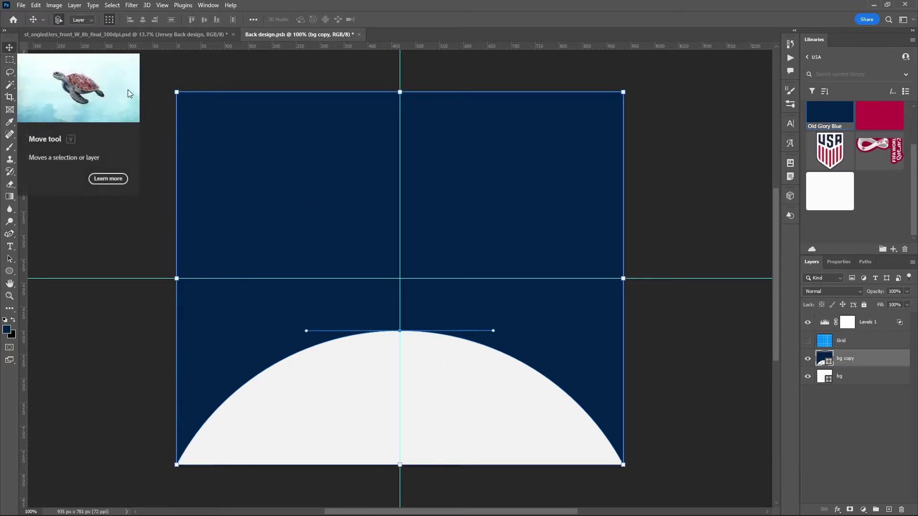
{"action": "left_click", "coordinate": [400, 464]}
{"action": "left_click_drag", "start_coordinate": [400, 463], "coordinate": [400, 383]}
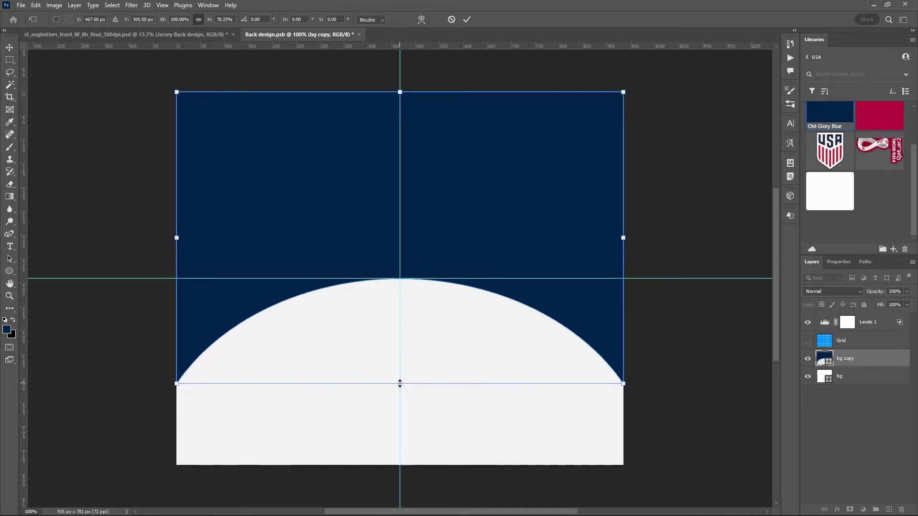
{"action": "left_click", "coordinate": [467, 21]}
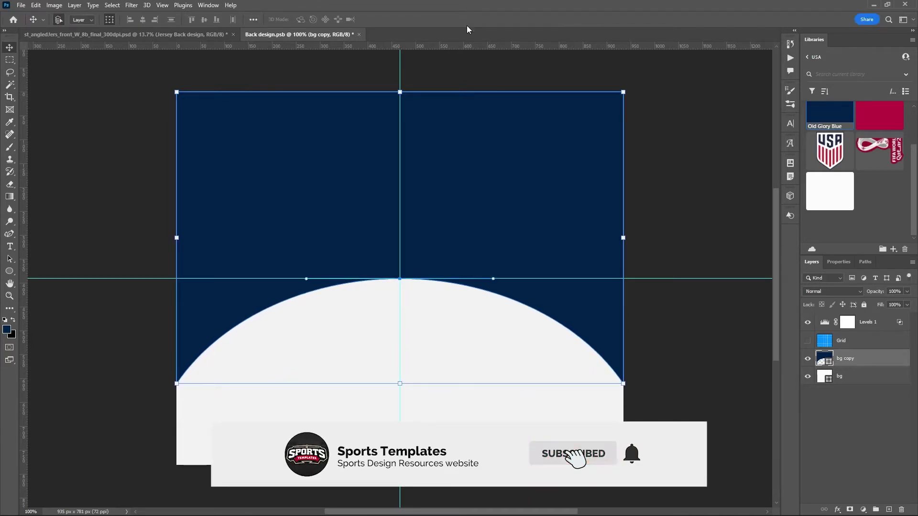
{"action": "left_click", "coordinate": [168, 36]}
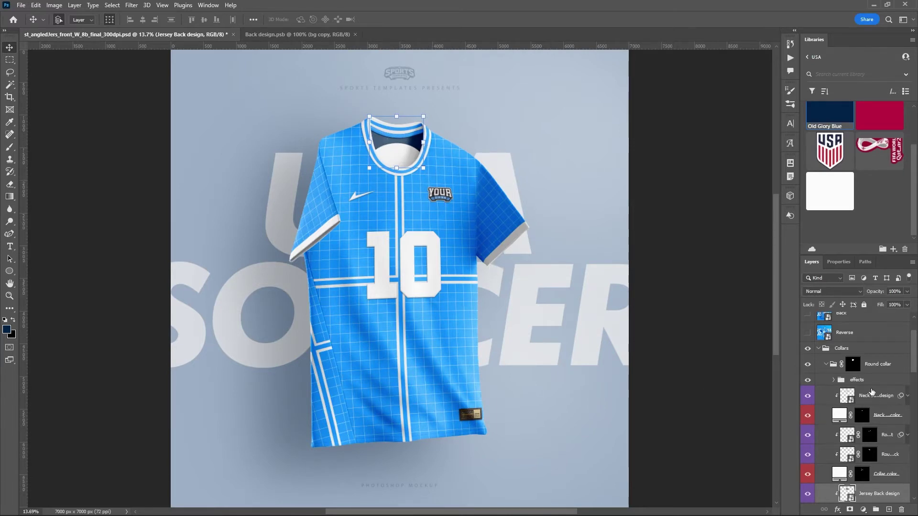
Hide the neck stripe design layer in the Round collar group.
{"action": "scroll", "coordinate": [870, 391], "scroll_direction": "down", "scroll_amount": 3}
{"action": "scroll", "coordinate": [863, 390], "scroll_direction": "up", "scroll_amount": 3}
{"action": "left_click", "coordinate": [866, 397]}
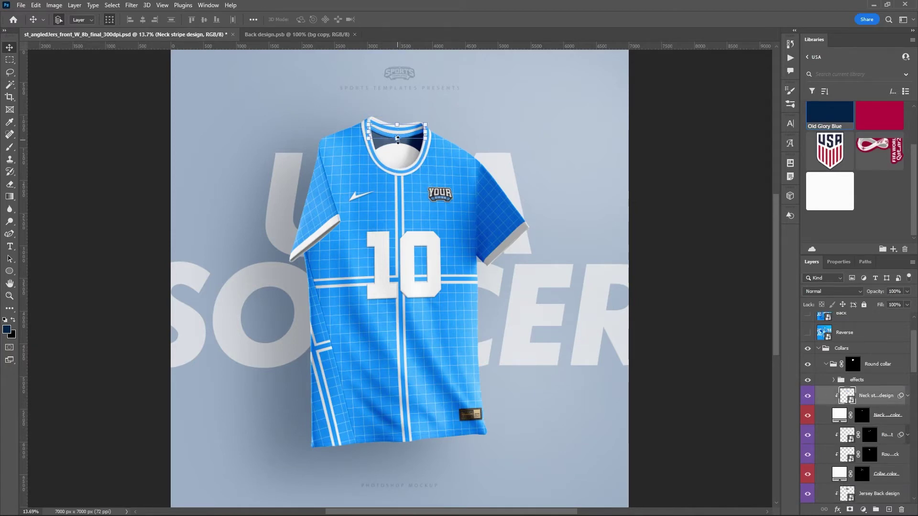
{"action": "key", "text": "ctrl"}
{"action": "scroll", "coordinate": [399, 146], "scroll_direction": "up", "scroll_amount": 5}
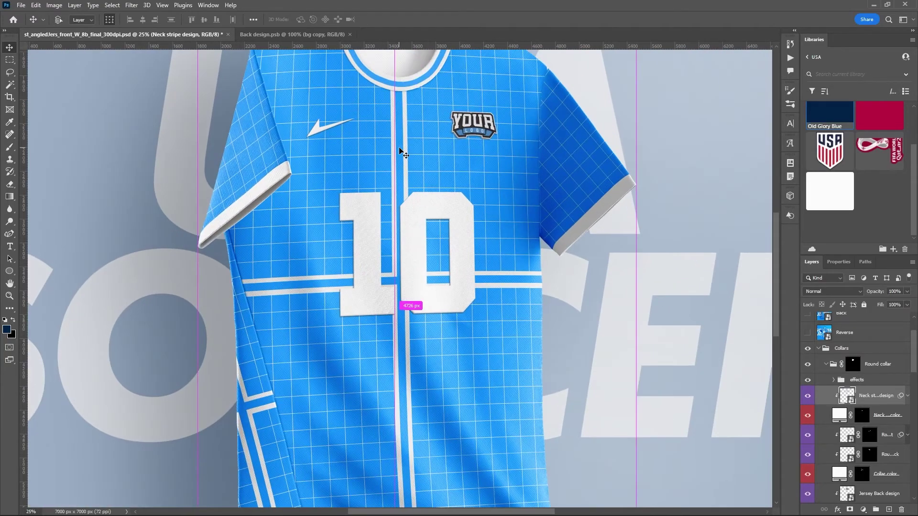
{"action": "scroll", "coordinate": [399, 148], "scroll_direction": "up", "scroll_amount": 1}
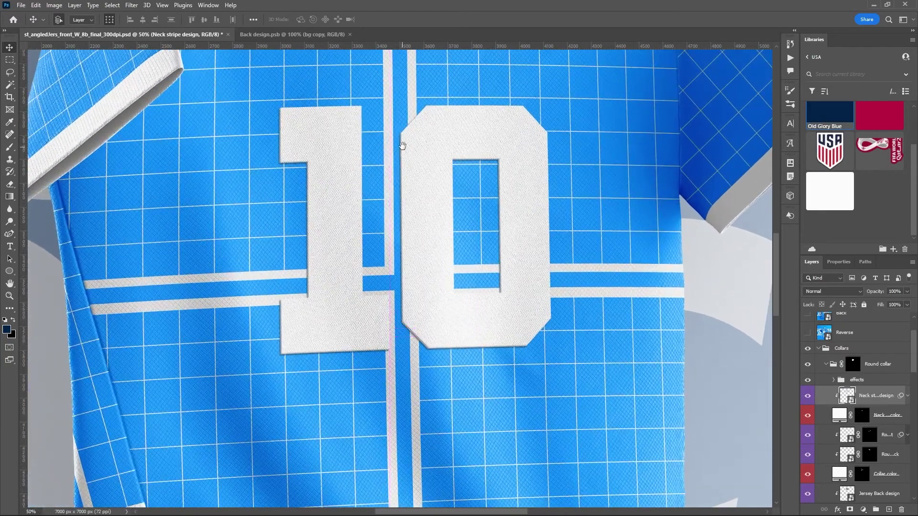
{"action": "left_click_drag", "start_coordinate": [405, 107], "coordinate": [395, 252]}
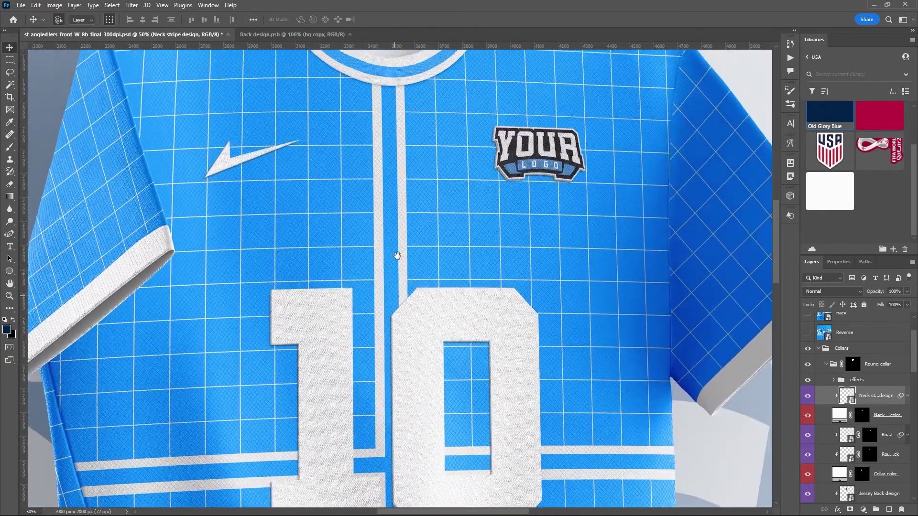
{"action": "scroll", "coordinate": [399, 230], "scroll_direction": "up", "scroll_amount": 5}
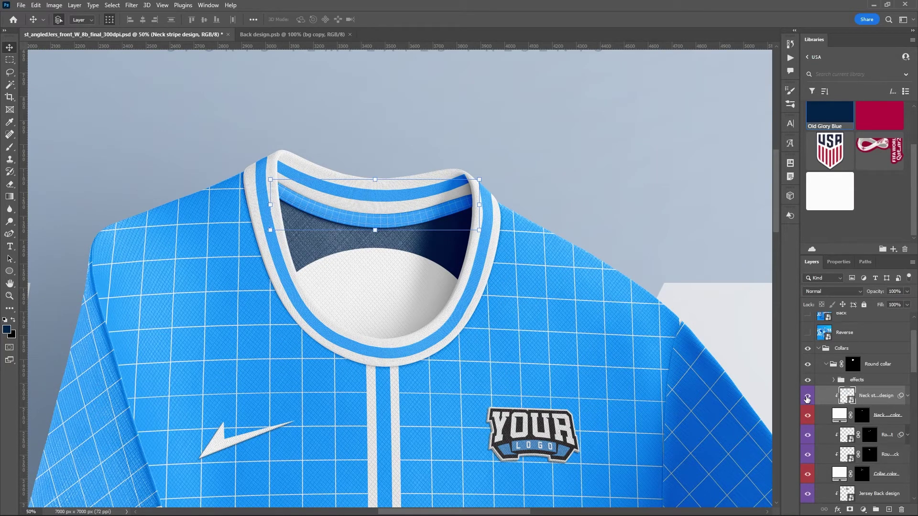
{"action": "left_click", "coordinate": [807, 397]}
Hide the Round collar design front and Round collar design back layers.
{"action": "scroll", "coordinate": [816, 398], "scroll_direction": "down", "scroll_amount": 2}
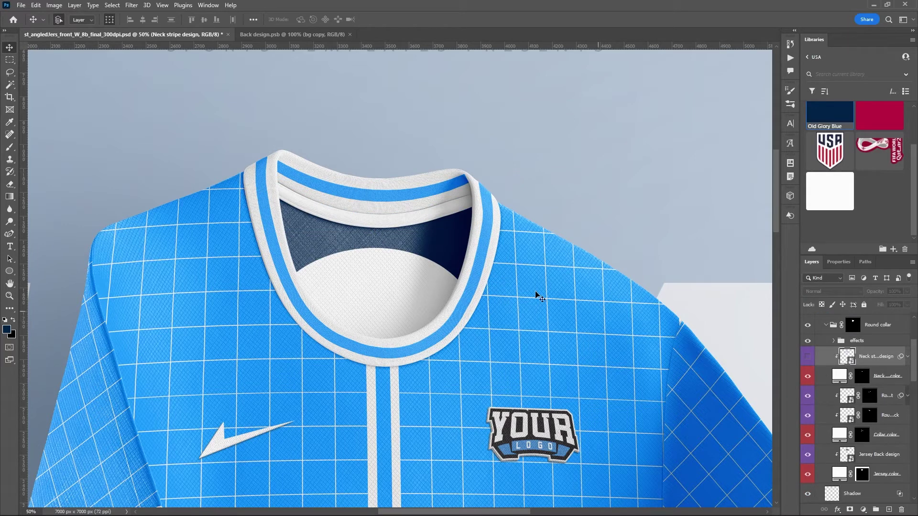
{"action": "left_click", "coordinate": [890, 399]}
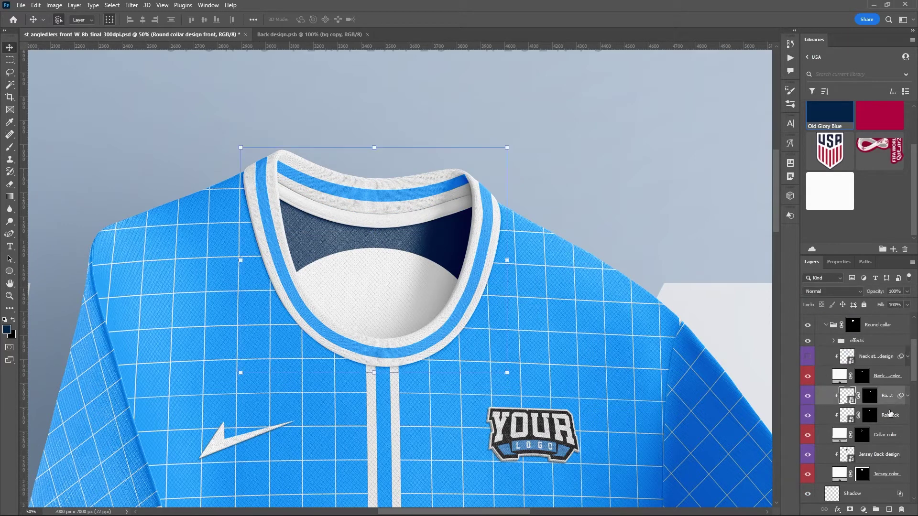
{"action": "left_click", "coordinate": [889, 415]}
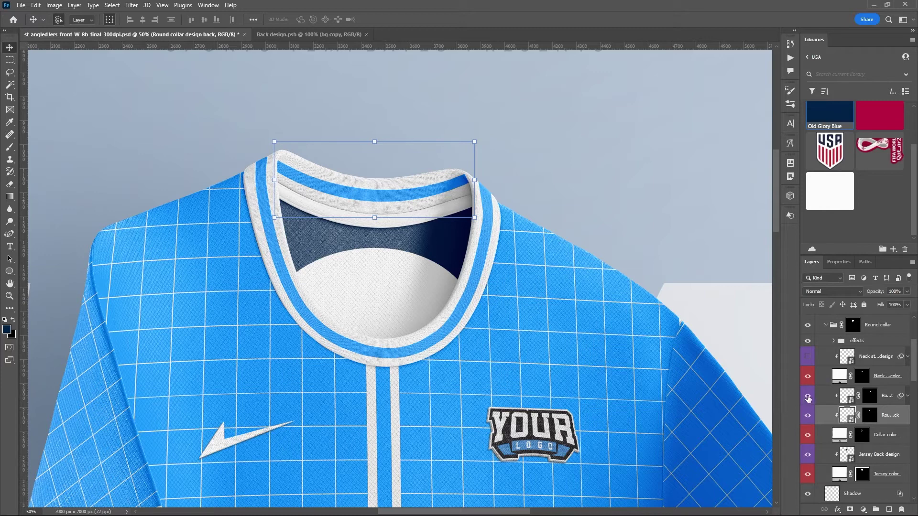
{"action": "left_click", "coordinate": [808, 396]}
{"action": "left_click", "coordinate": [806, 415]}
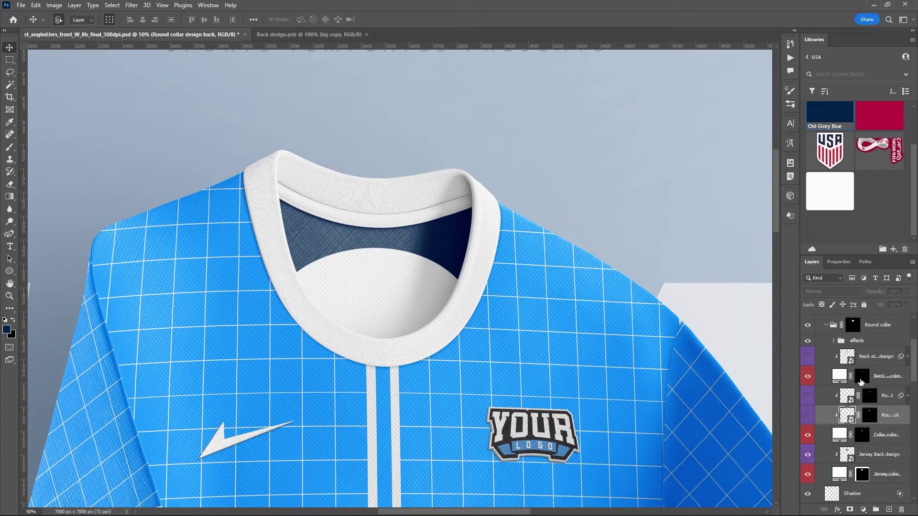
Collapse the Round collar group, hide it with its Shadow layer, and show the Polo collar group with its Shadow instead.
{"action": "scroll", "coordinate": [832, 351], "scroll_direction": "up", "scroll_amount": 2}
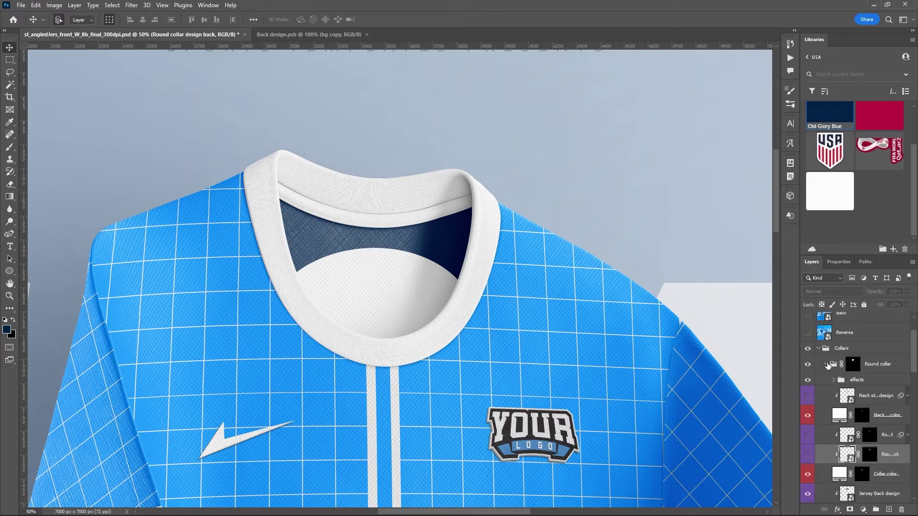
{"action": "left_click", "coordinate": [827, 364]}
{"action": "scroll", "coordinate": [871, 386], "scroll_direction": "down", "scroll_amount": 2}
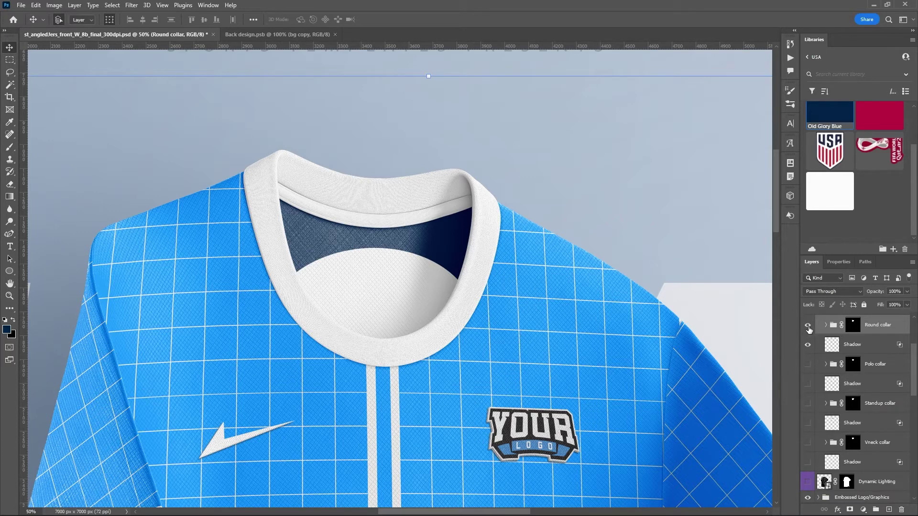
{"action": "left_click_drag", "start_coordinate": [809, 330], "coordinate": [808, 353]}
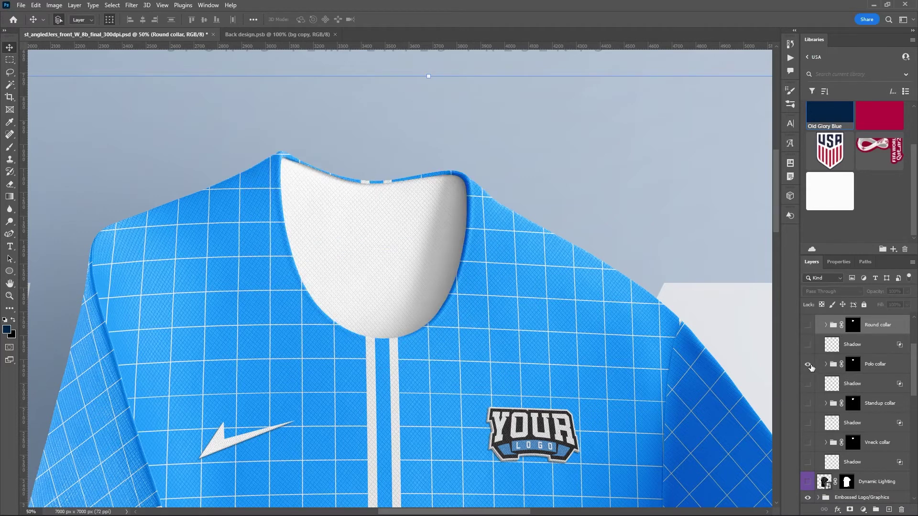
{"action": "left_click", "coordinate": [807, 364]}
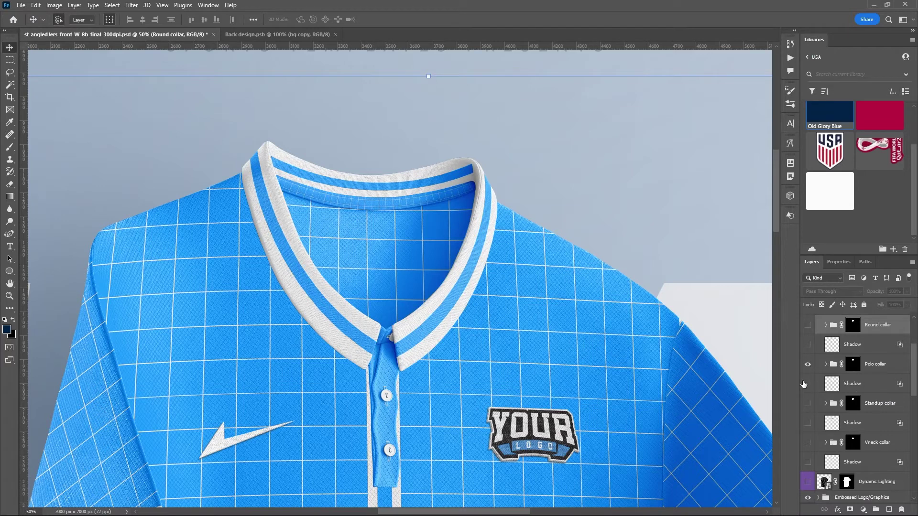
{"action": "left_click", "coordinate": [808, 384]}
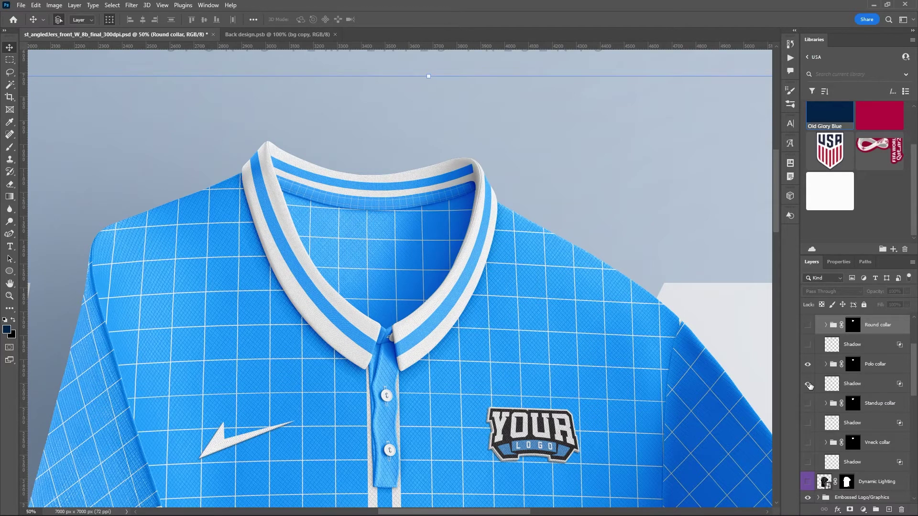
Hide the Polo collar with its Shadow and show the Standup collar with its Shadow instead.
{"action": "left_click", "coordinate": [808, 384]}
{"action": "left_click", "coordinate": [807, 365]}
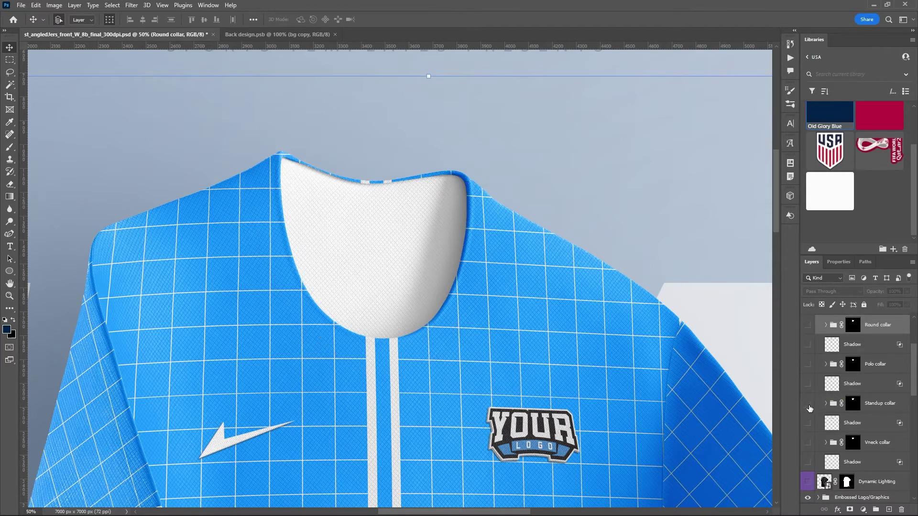
{"action": "left_click", "coordinate": [808, 403]}
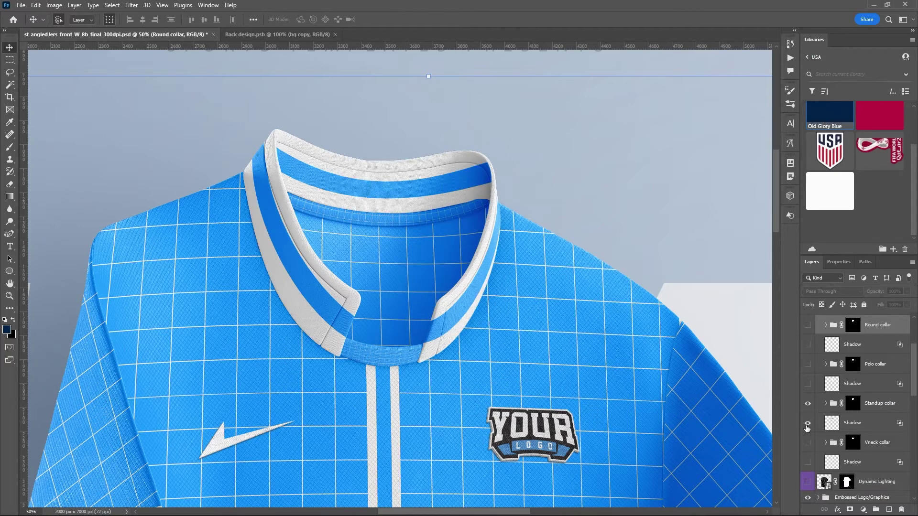
Hide the Standup collar with its Shadow and show the Vneck collar with its Shadow instead.
{"action": "left_click", "coordinate": [807, 423]}
{"action": "left_click", "coordinate": [808, 404]}
{"action": "left_click", "coordinate": [808, 442]}
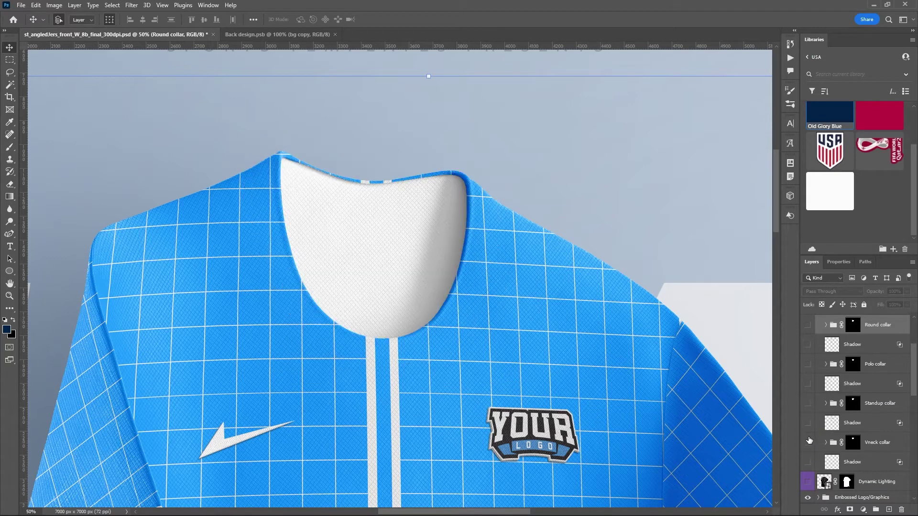
{"action": "left_click", "coordinate": [808, 463]}
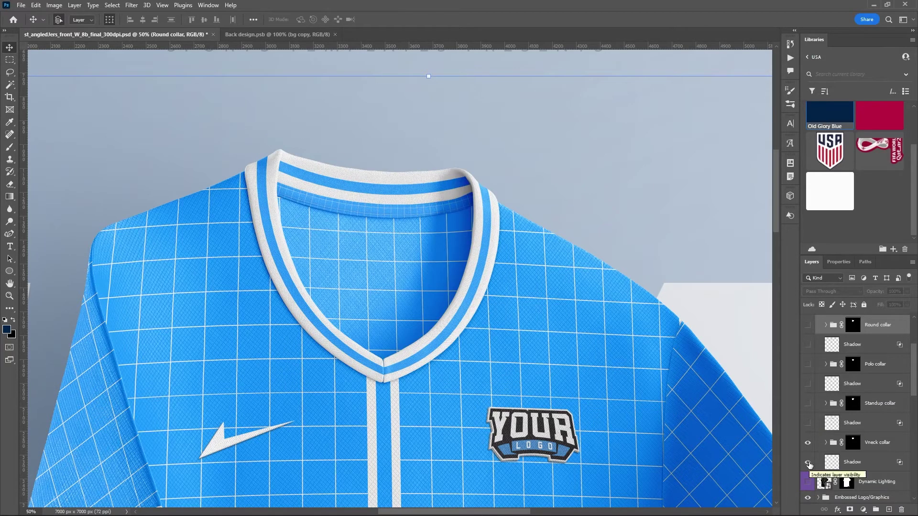
Show the Round collar with its Shadow in place of the Vneck collar and collapse the Collars group.
{"action": "left_click", "coordinate": [808, 462]}
{"action": "left_click", "coordinate": [808, 442]}
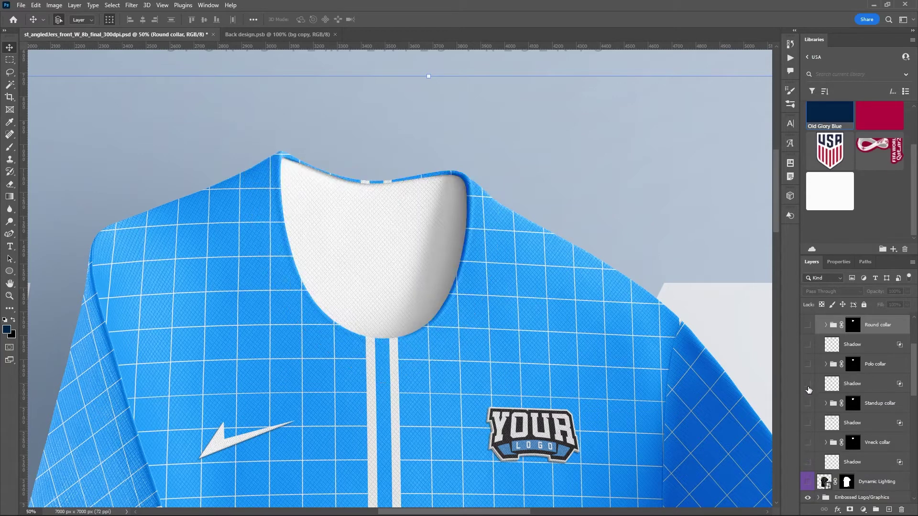
{"action": "left_click", "coordinate": [808, 325]}
{"action": "left_click", "coordinate": [808, 345]}
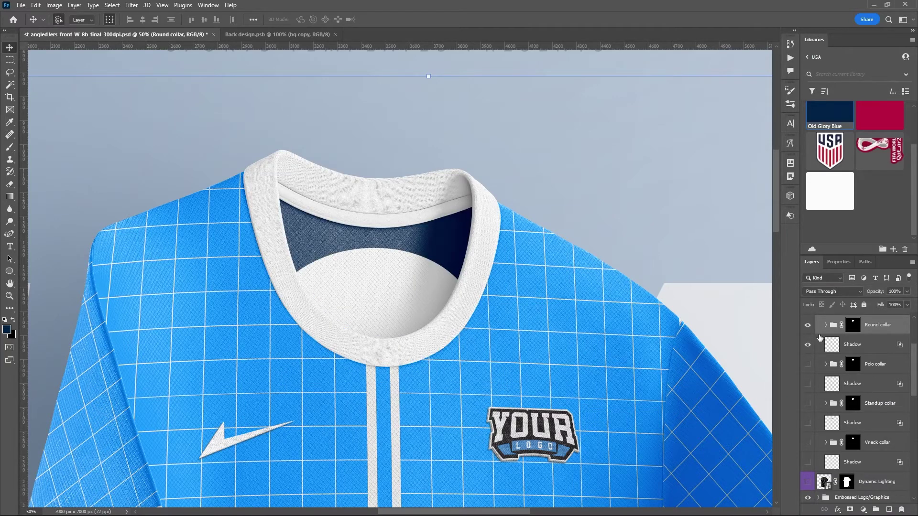
{"action": "scroll", "coordinate": [819, 337], "scroll_direction": "up", "scroll_amount": 1}
{"action": "left_click", "coordinate": [819, 330]}
Open the Jersey design smart object from the Jersey Editable Parts group for editing.
{"action": "scroll", "coordinate": [855, 374], "scroll_direction": "down", "scroll_amount": 3}
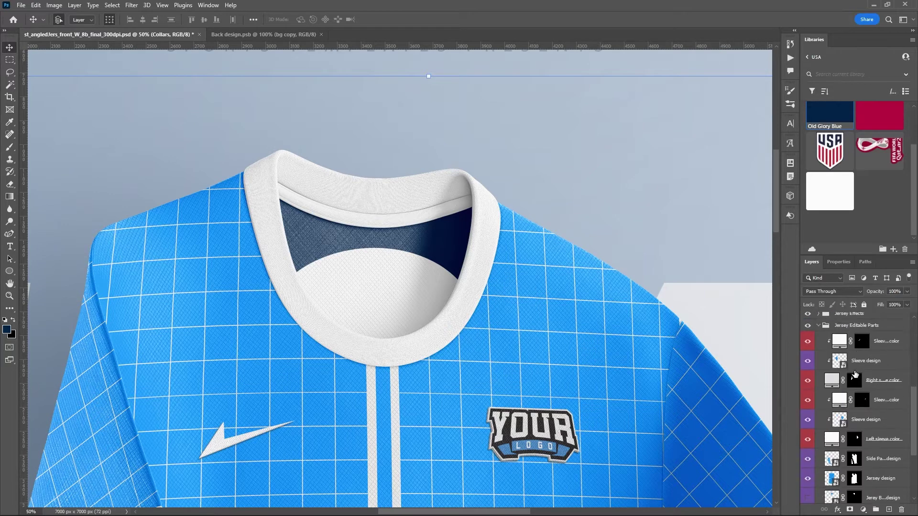
{"action": "scroll", "coordinate": [855, 376], "scroll_direction": "down", "scroll_amount": 2}
{"action": "scroll", "coordinate": [862, 425], "scroll_direction": "down", "scroll_amount": 2}
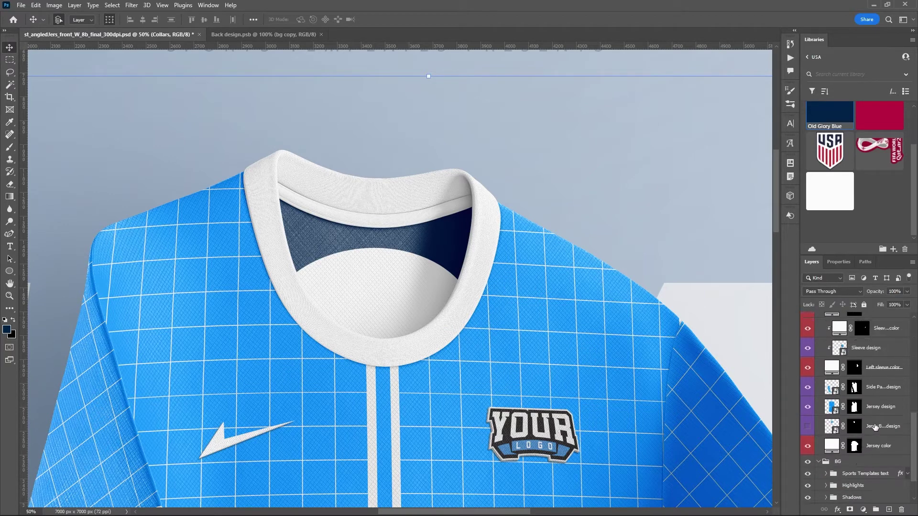
{"action": "scroll", "coordinate": [863, 400], "scroll_direction": "up", "scroll_amount": 1}
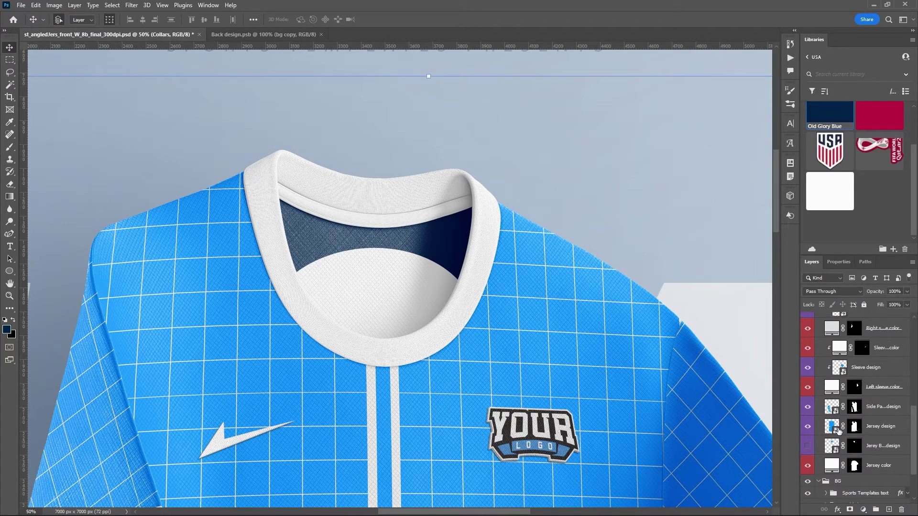
{"action": "left_click", "coordinate": [882, 426]}
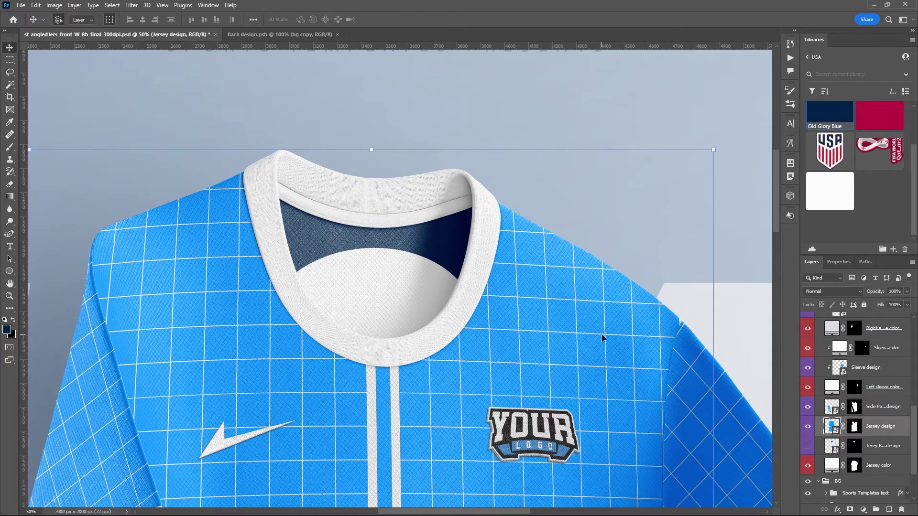
{"action": "left_click_drag", "start_coordinate": [602, 336], "coordinate": [602, 335]}
{"action": "key", "text": "ctrl+0"}
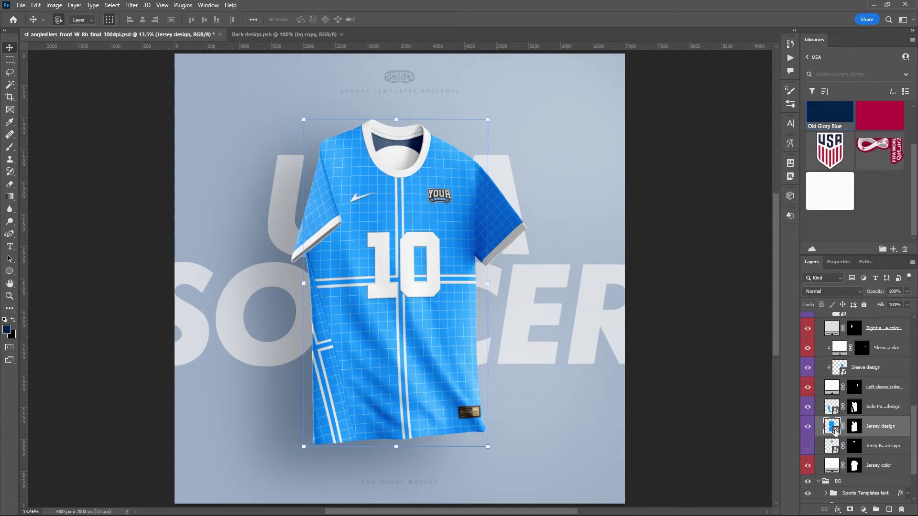
{"action": "double_click", "coordinate": [831, 427]}
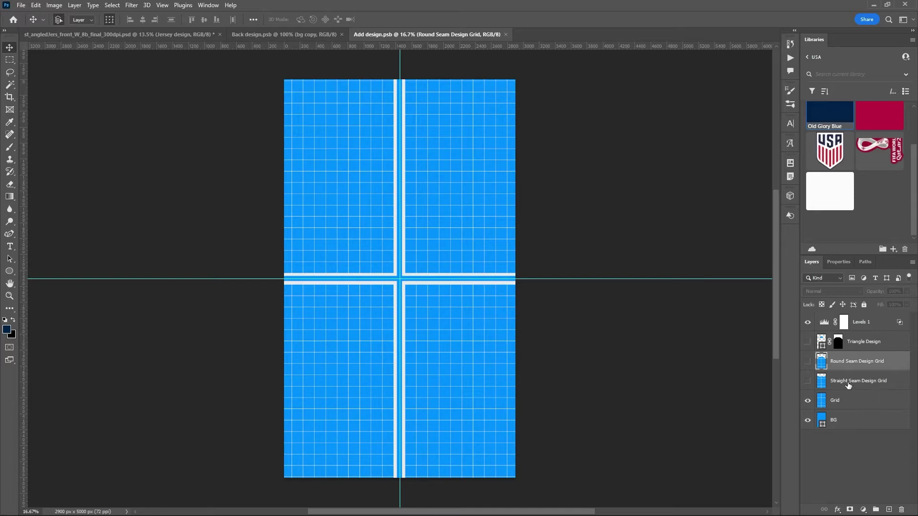
Hide the Grid layer and recolor the BG shape with the library's White.
{"action": "left_click", "coordinate": [807, 401]}
{"action": "left_click", "coordinate": [849, 424]}
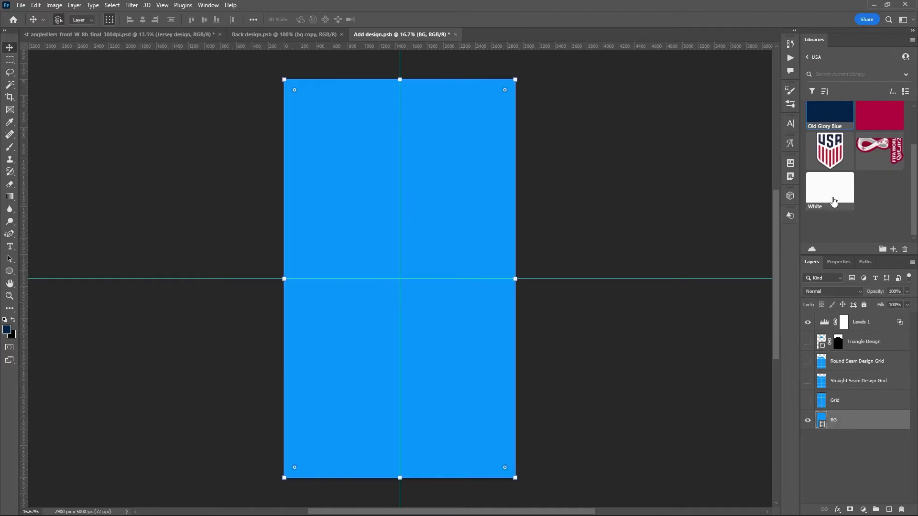
{"action": "left_click", "coordinate": [831, 192]}
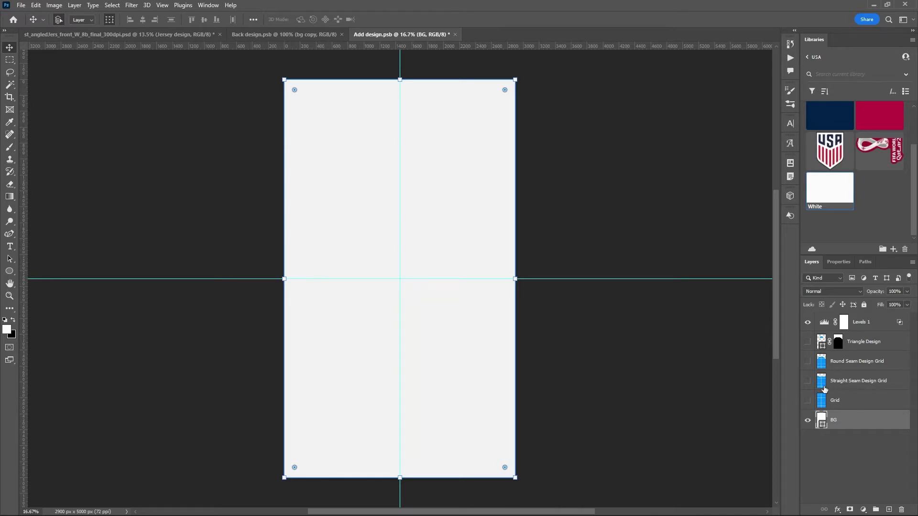
Preview the Straight Seam Design Grid and Round Seam Design Grid layers one after the other, hiding each again.
{"action": "left_click", "coordinate": [807, 381]}
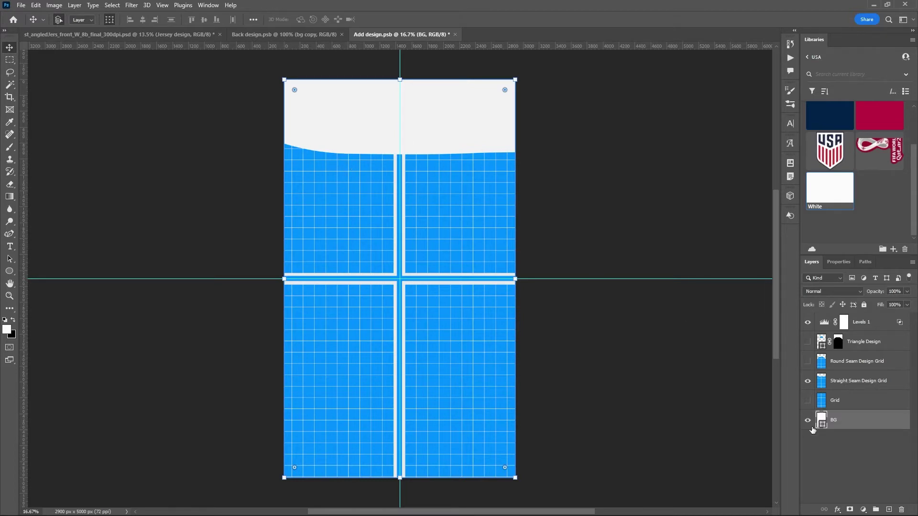
{"action": "left_click", "coordinate": [808, 381]}
{"action": "left_click", "coordinate": [808, 363]}
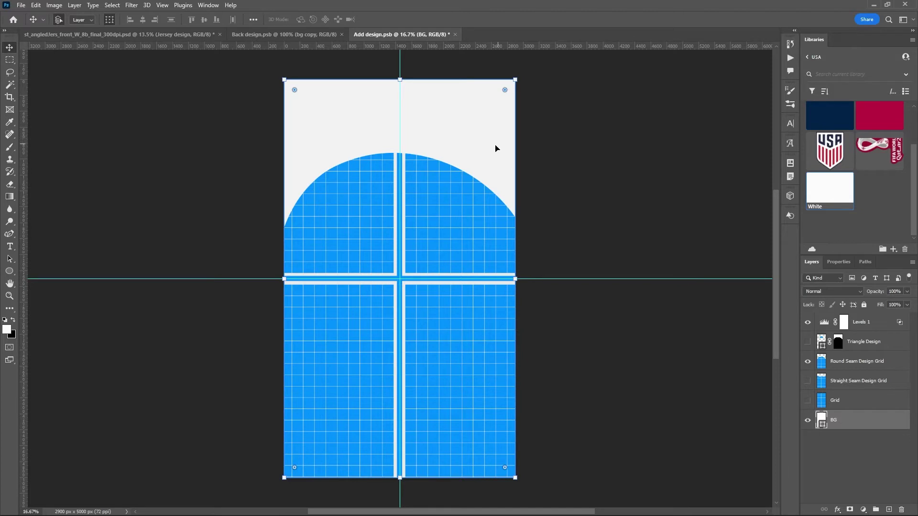
{"action": "left_click", "coordinate": [807, 361]}
Show the Triangle Design layer and recolor it with Old Glory Blue from the USA library.
{"action": "left_click", "coordinate": [807, 342]}
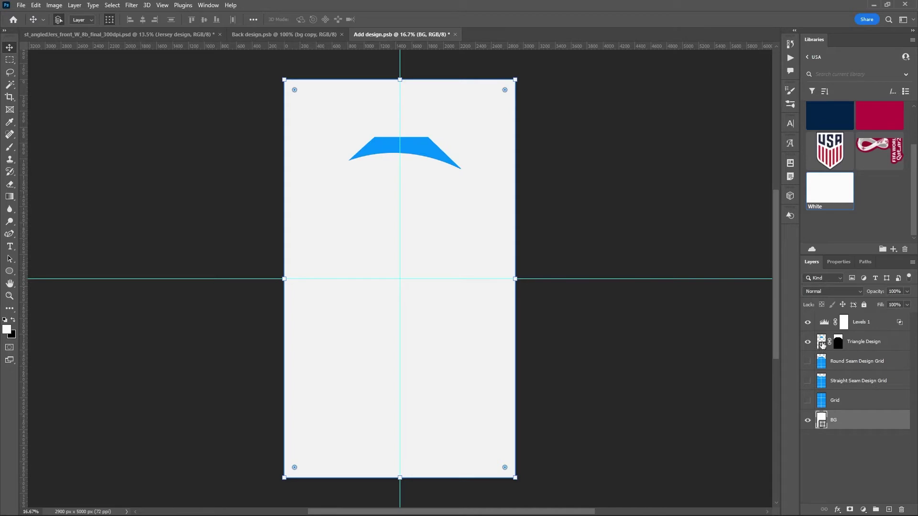
{"action": "left_click", "coordinate": [822, 344]}
{"action": "left_click", "coordinate": [825, 117]}
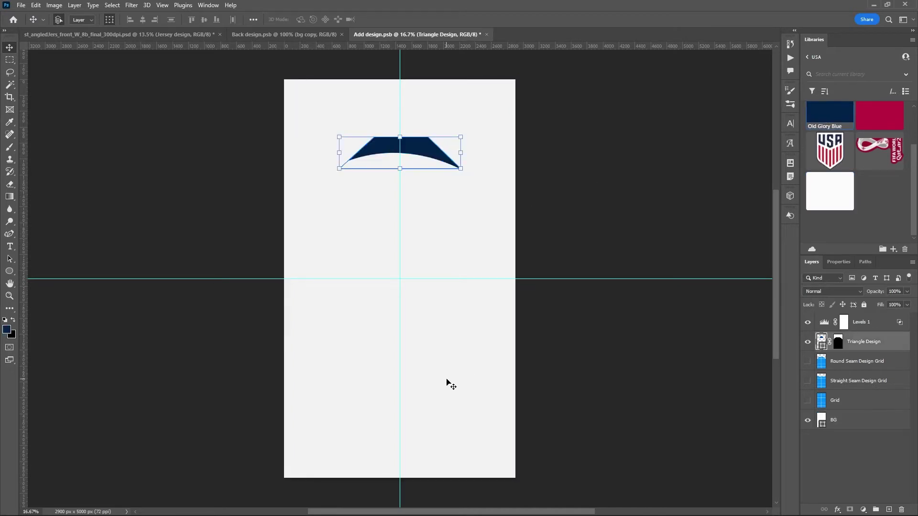
Save the jersey design smart object, close Back design.psb and return to the mockup document.
{"action": "key", "text": "ctrl+s"}
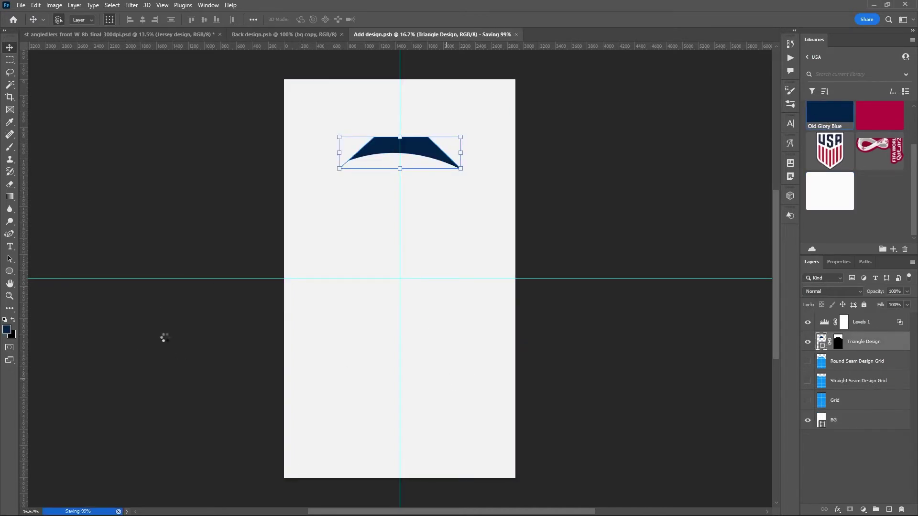
{"action": "left_click", "coordinate": [341, 35]}
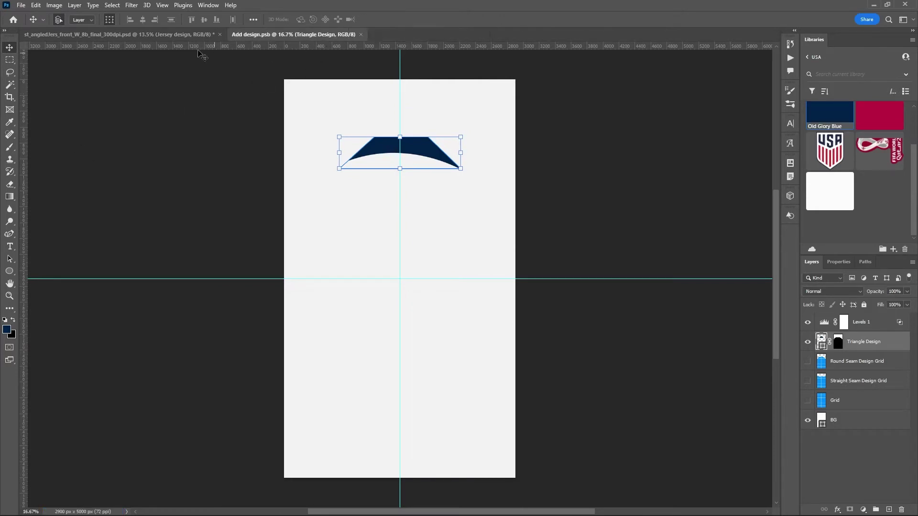
{"action": "left_click", "coordinate": [168, 36]}
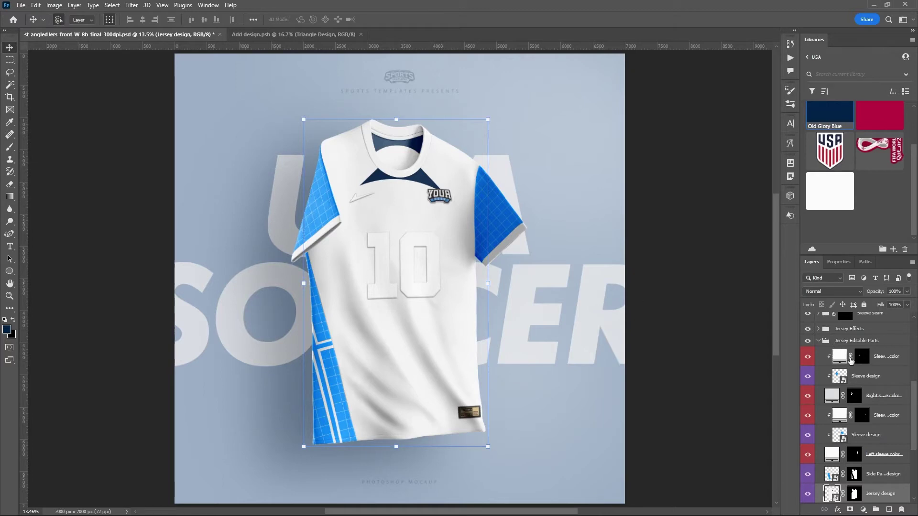
Show the Round Seam group on the jersey.
{"action": "scroll", "coordinate": [864, 386], "scroll_direction": "up", "scroll_amount": 3}
{"action": "scroll", "coordinate": [864, 386], "scroll_direction": "up", "scroll_amount": 1}
{"action": "scroll", "coordinate": [864, 386], "scroll_direction": "down", "scroll_amount": 2}
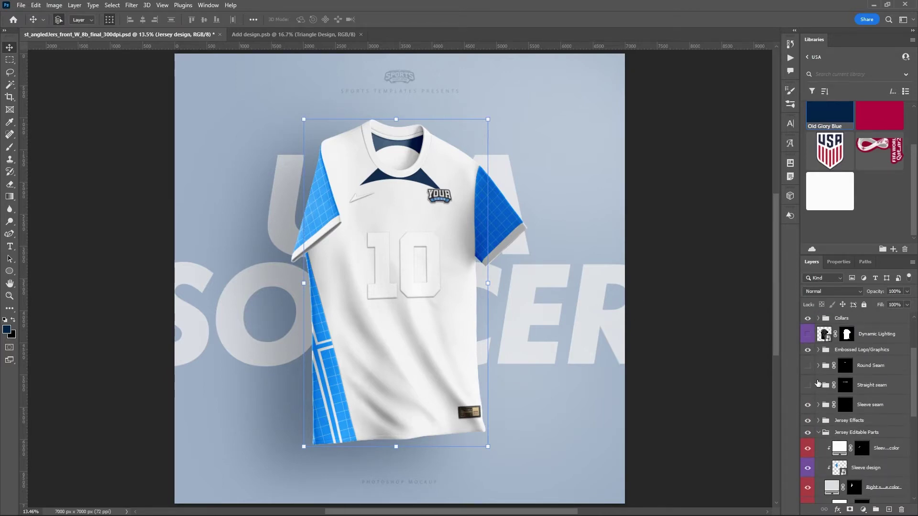
{"action": "left_click", "coordinate": [808, 366]}
Show the Round collar design front layer in the Round collar group and open its smart object for editing.
{"action": "scroll", "coordinate": [868, 382], "scroll_direction": "up", "scroll_amount": 1}
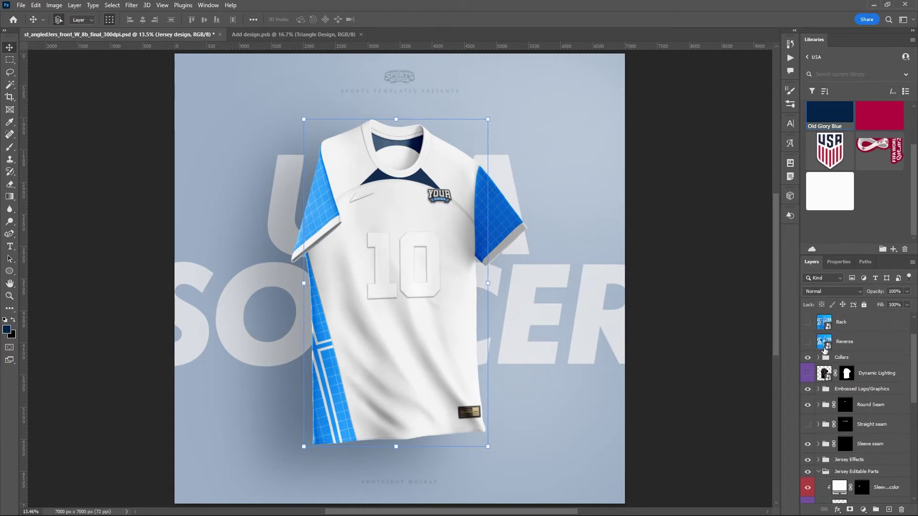
{"action": "left_click", "coordinate": [817, 357]}
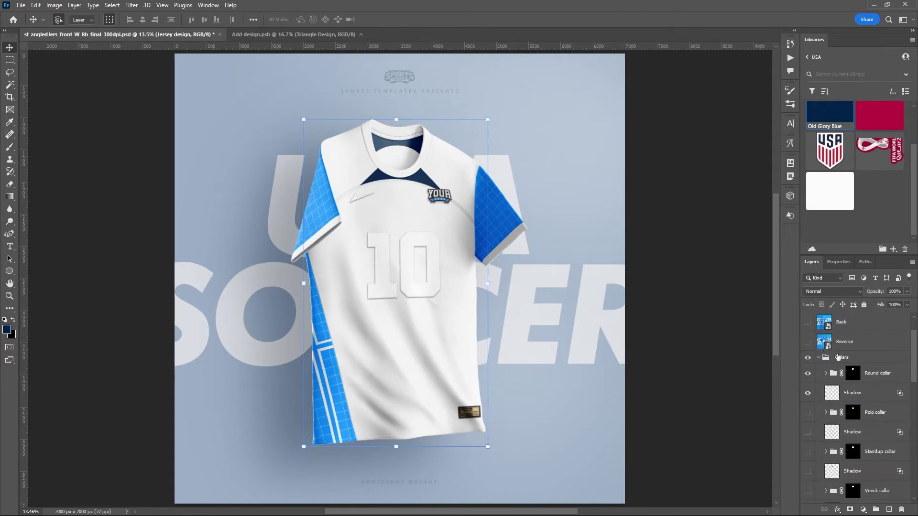
{"action": "left_click", "coordinate": [825, 376]}
{"action": "left_click", "coordinate": [825, 373]}
{"action": "scroll", "coordinate": [846, 368], "scroll_direction": "down", "scroll_amount": 1}
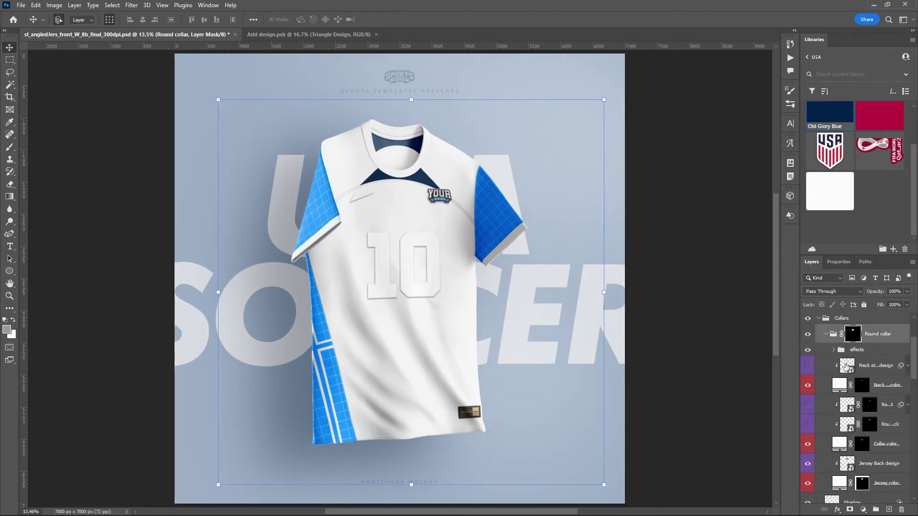
{"action": "scroll", "coordinate": [845, 367], "scroll_direction": "down", "scroll_amount": 1}
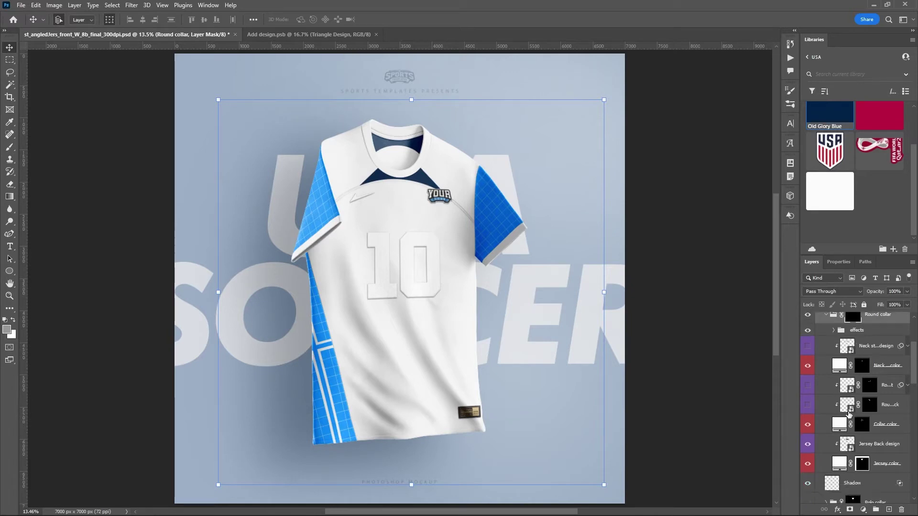
{"action": "left_click", "coordinate": [808, 386]}
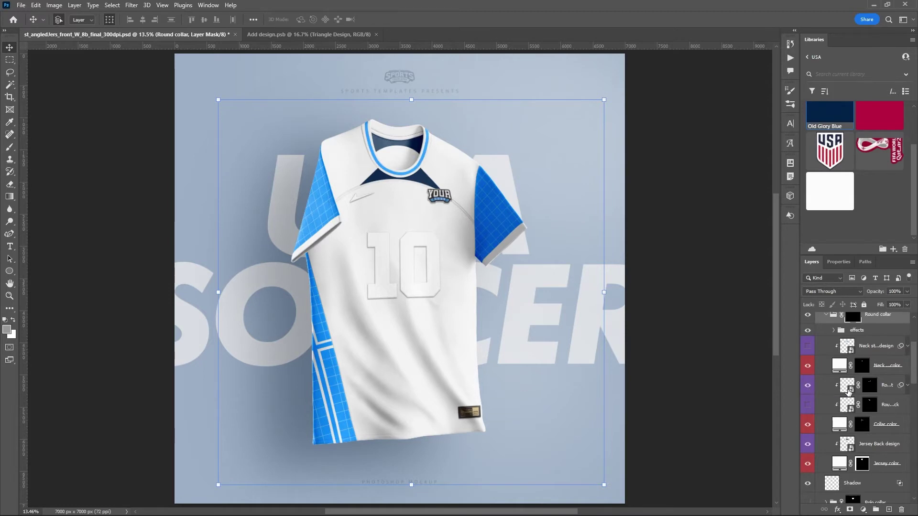
{"action": "double_click", "coordinate": [850, 390]}
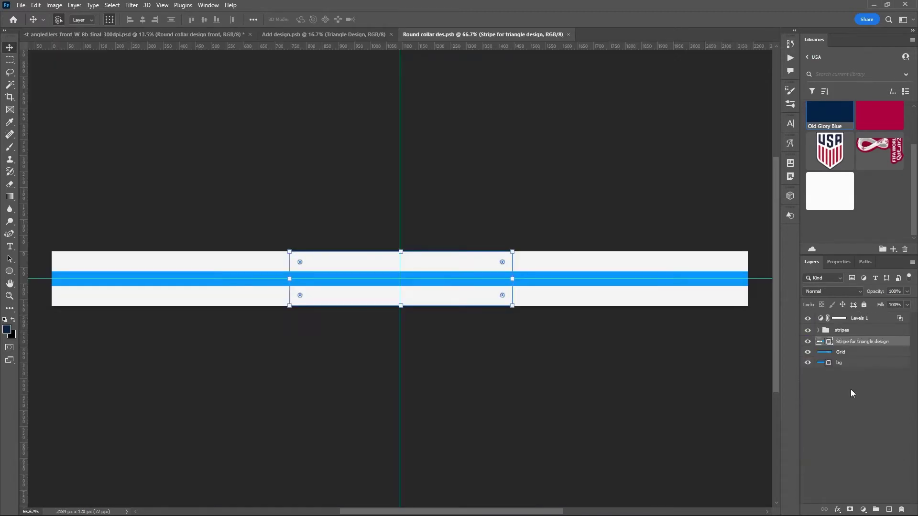
Hide the stripes group and Grid layer, and recolor the collar's bg shape with the library's White.
{"action": "left_click", "coordinate": [808, 329]}
{"action": "left_click", "coordinate": [808, 352]}
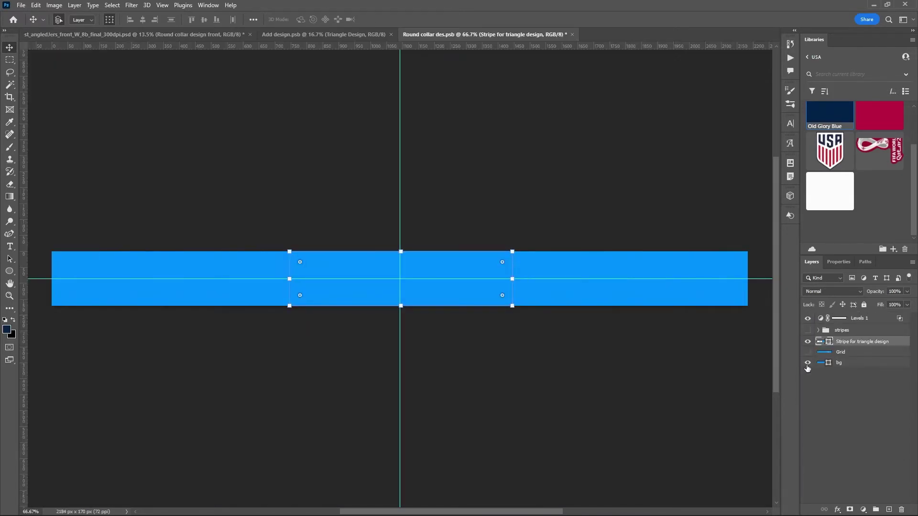
{"action": "left_click", "coordinate": [808, 362]}
{"action": "left_click", "coordinate": [846, 364]}
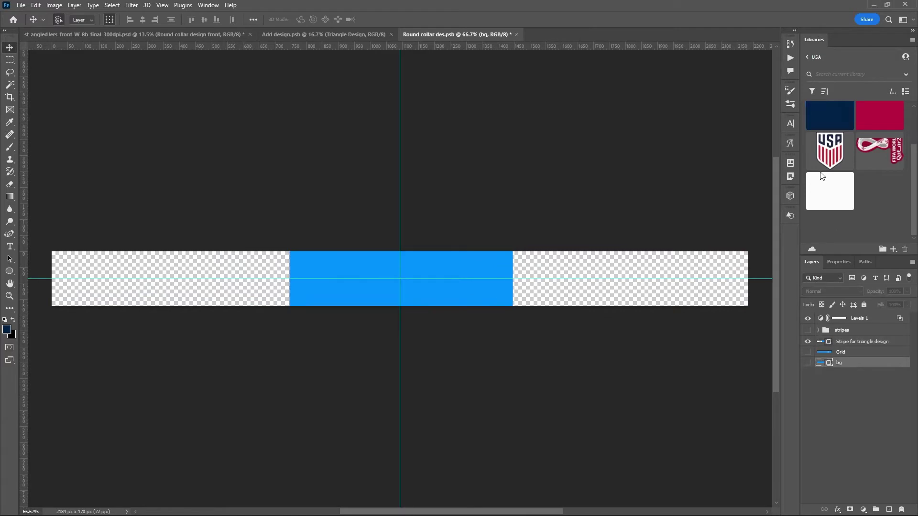
{"action": "left_click", "coordinate": [822, 196]}
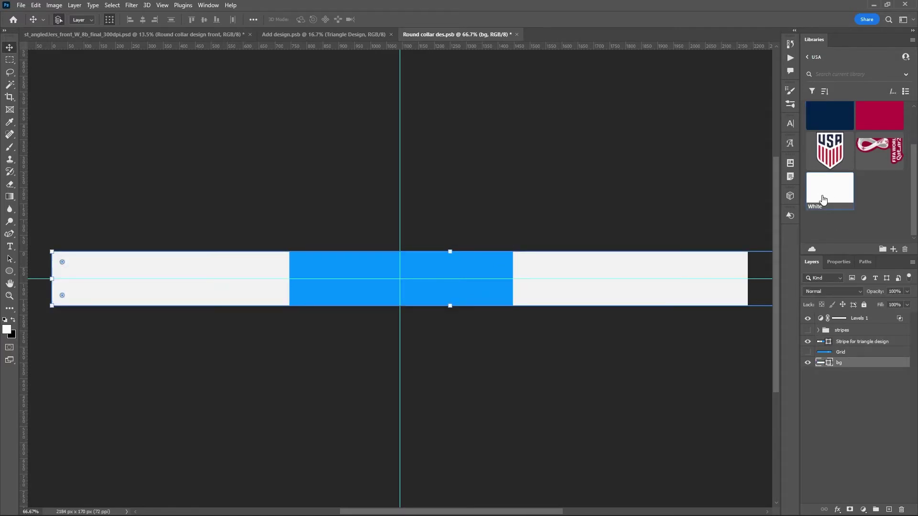
Recolor the Stripe for triangle design shape with Old Glory Blue, then save the smart object and return to the mockup document.
{"action": "left_click", "coordinate": [853, 342]}
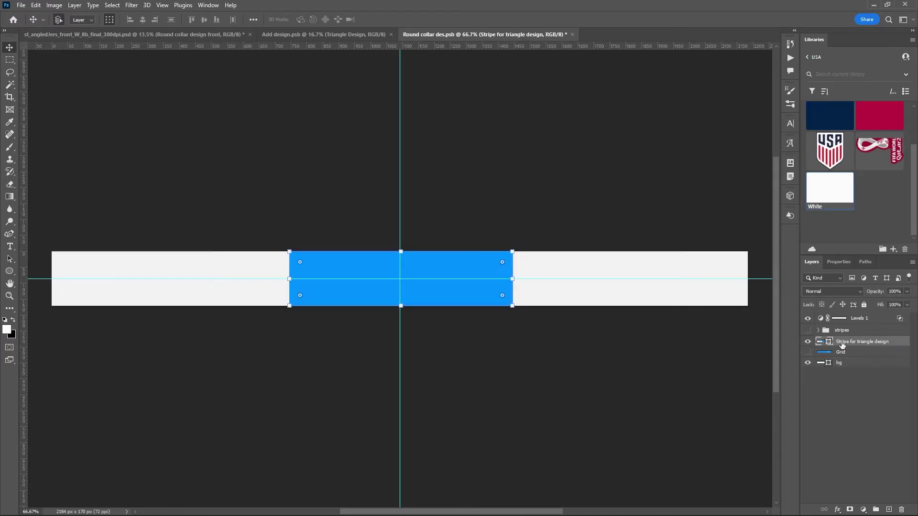
{"action": "left_click", "coordinate": [830, 118]}
{"action": "key", "text": "ctrl+s"}
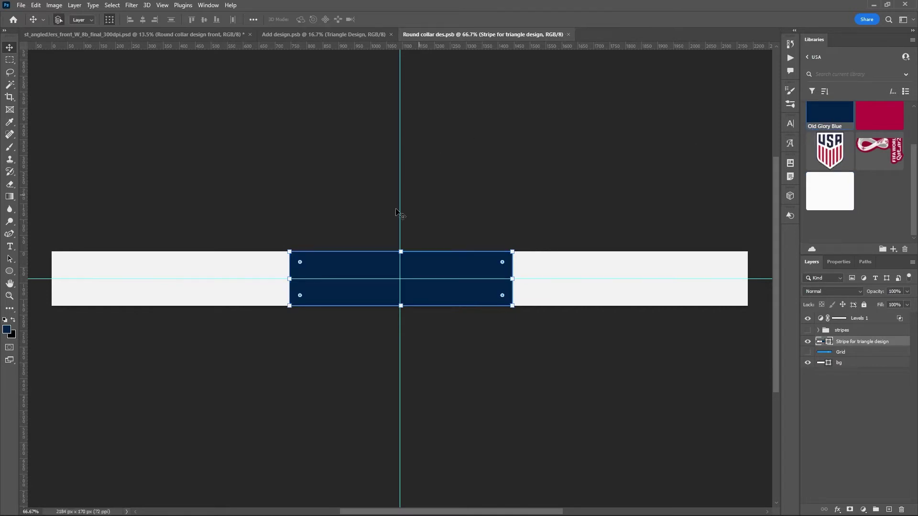
{"action": "left_click", "coordinate": [190, 36]}
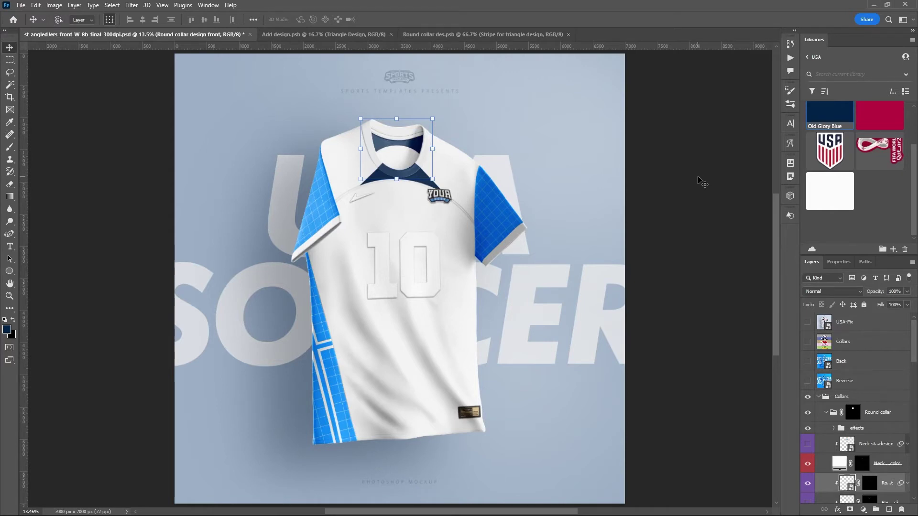
{"action": "key", "text": "ctrl"}
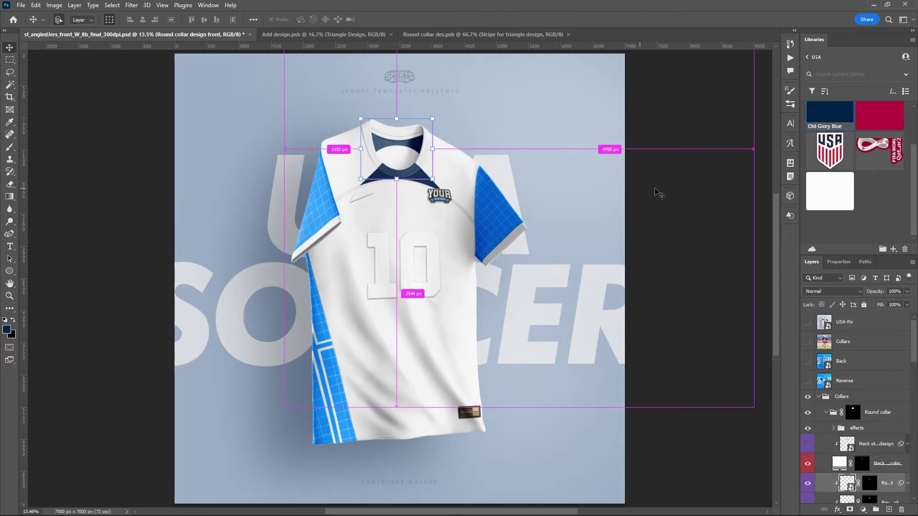
Check the recolored collar and triangle up close on the mockup, and close the Round collar des.psb document.
{"action": "left_click", "coordinate": [73, 204]}
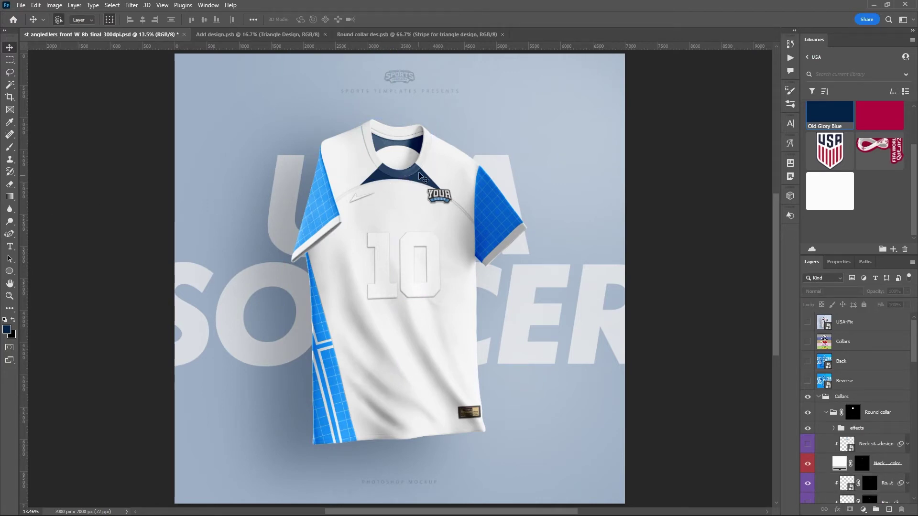
{"action": "key", "text": "ctrl+plus"}
{"action": "key", "text": "ctrl+plus"}
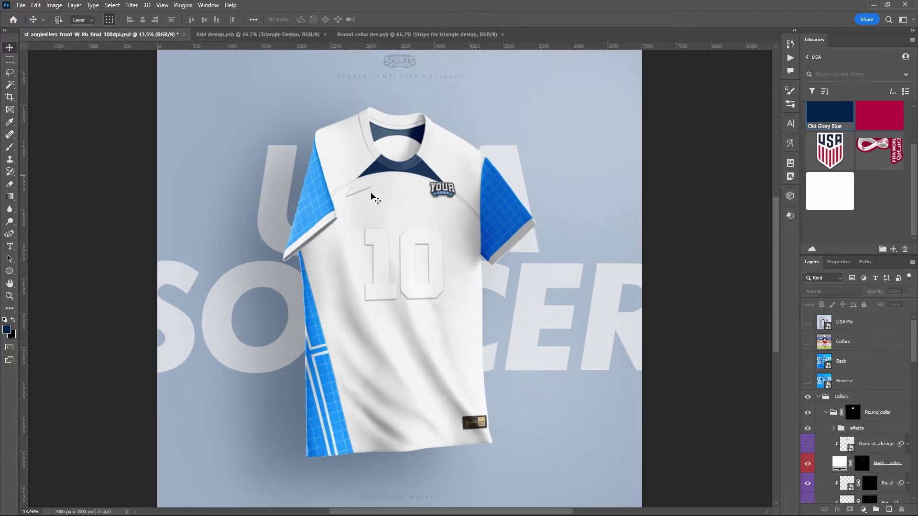
{"action": "key", "text": "ctrl+plus"}
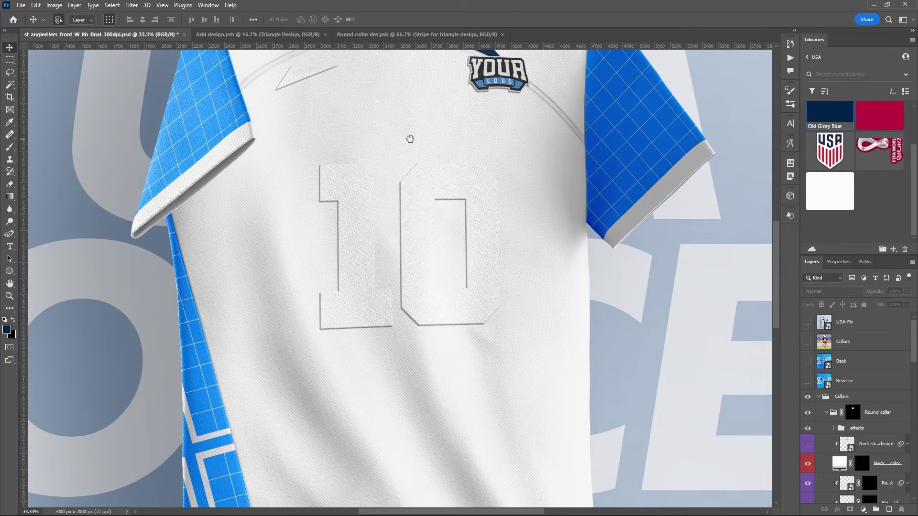
{"action": "left_click_drag", "start_coordinate": [410, 138], "coordinate": [414, 250]}
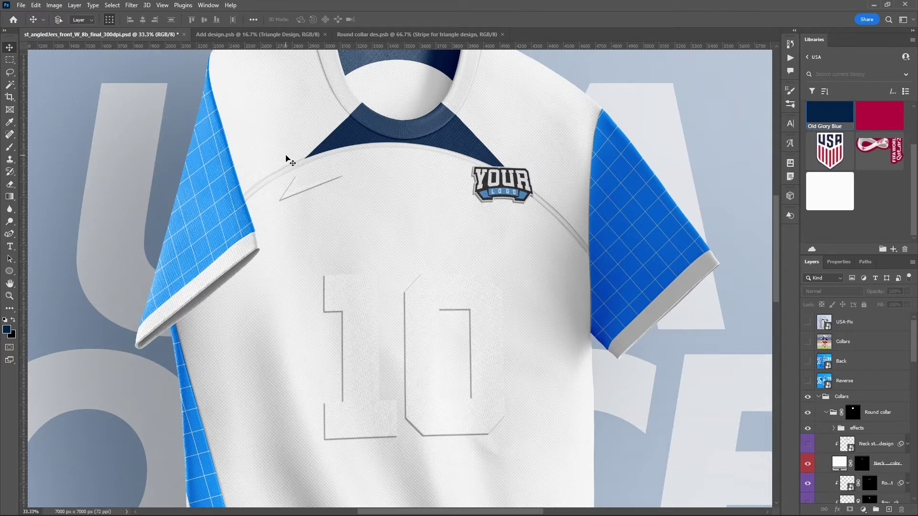
{"action": "key", "text": "ctrl+0"}
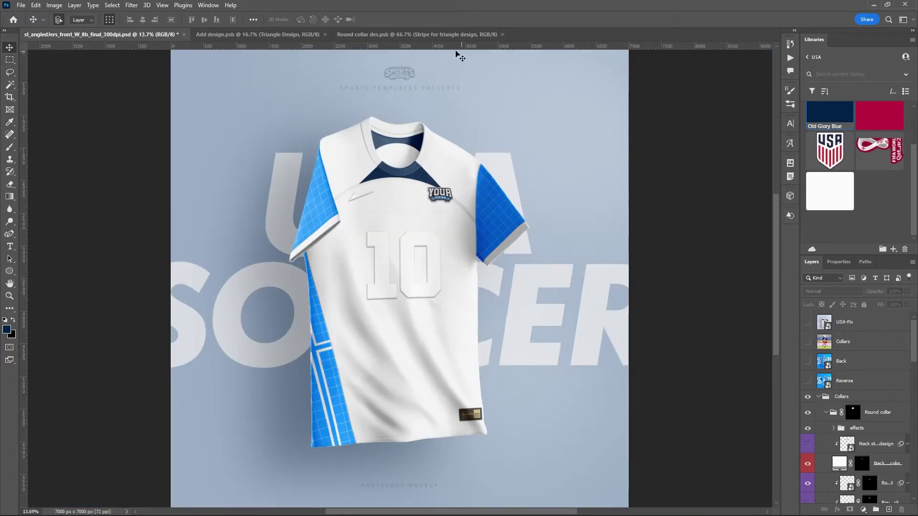
{"action": "left_click", "coordinate": [416, 37]}
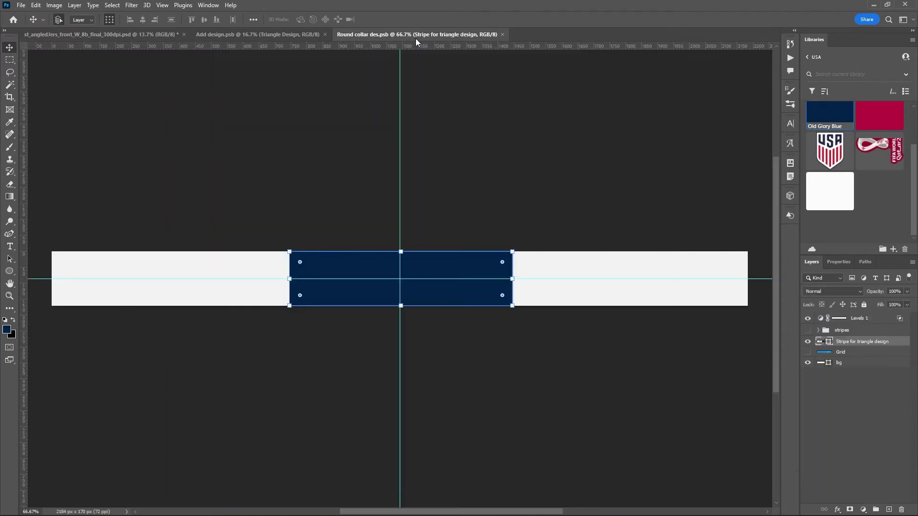
{"action": "left_click", "coordinate": [503, 34]}
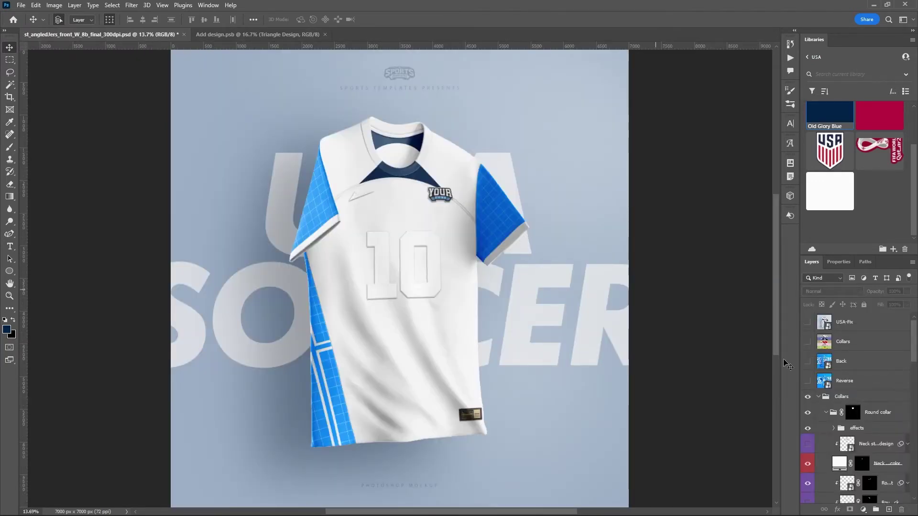
Hide the Round collar design front layer in the mockup and the Triangle Design layer in Add design.psb.
{"action": "scroll", "coordinate": [863, 405], "scroll_direction": "down", "scroll_amount": 2}
{"action": "scroll", "coordinate": [863, 406], "scroll_direction": "down", "scroll_amount": 2}
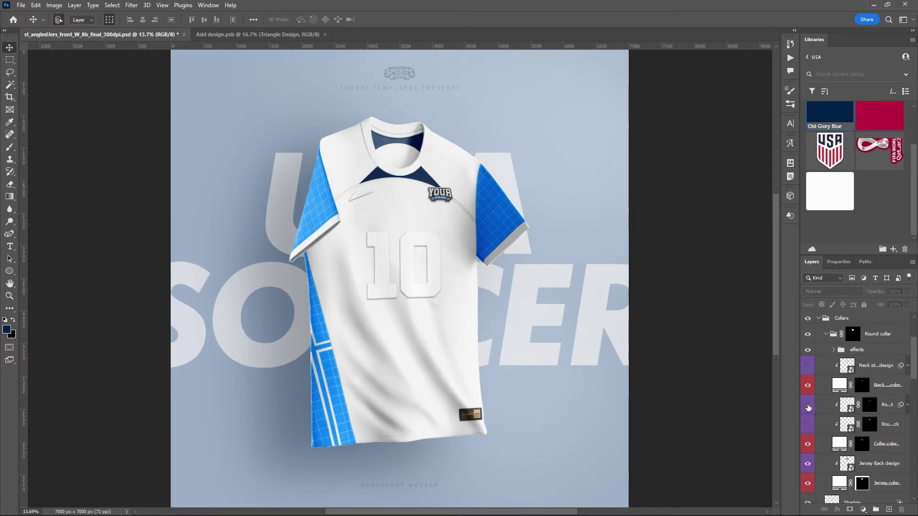
{"action": "left_click", "coordinate": [273, 34]}
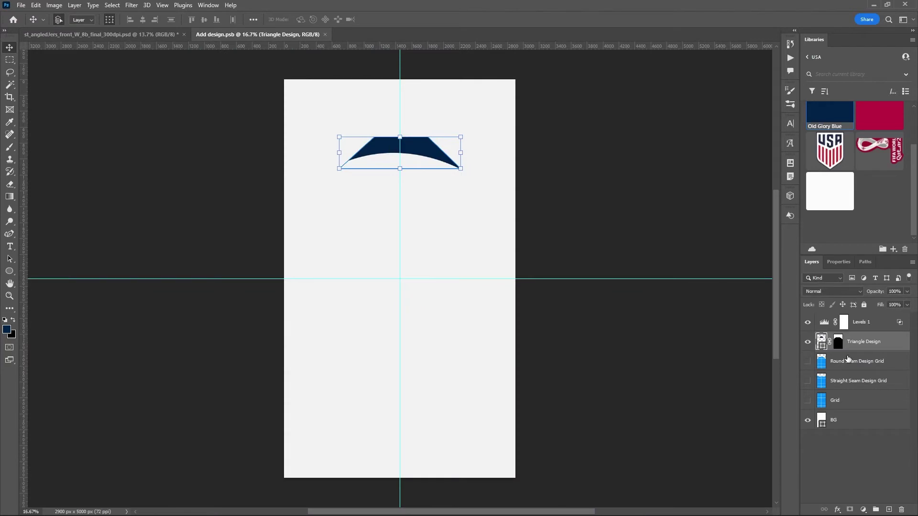
{"action": "left_click", "coordinate": [807, 341]}
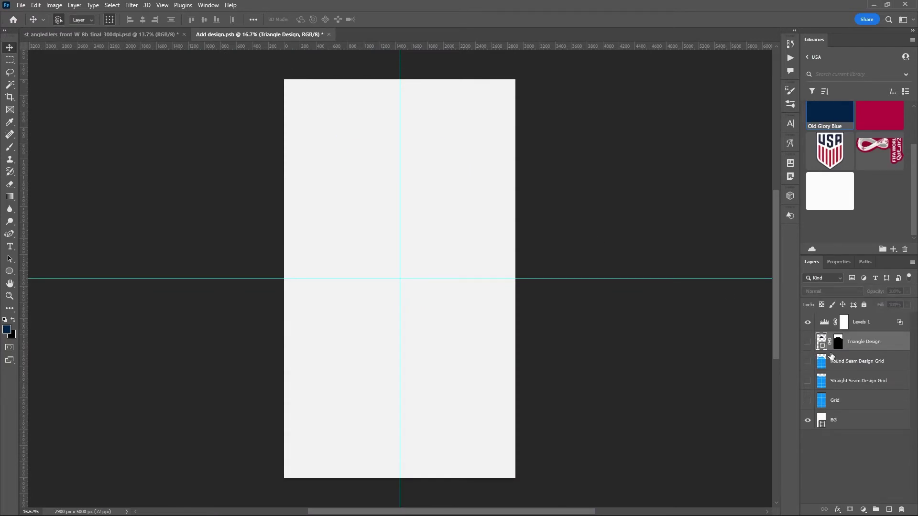
Place the library's Chest Design graphic across the upper chest in Add design.psb, then save it and return to the mockup document.
{"action": "scroll", "coordinate": [851, 218], "scroll_direction": "up", "scroll_amount": 2}
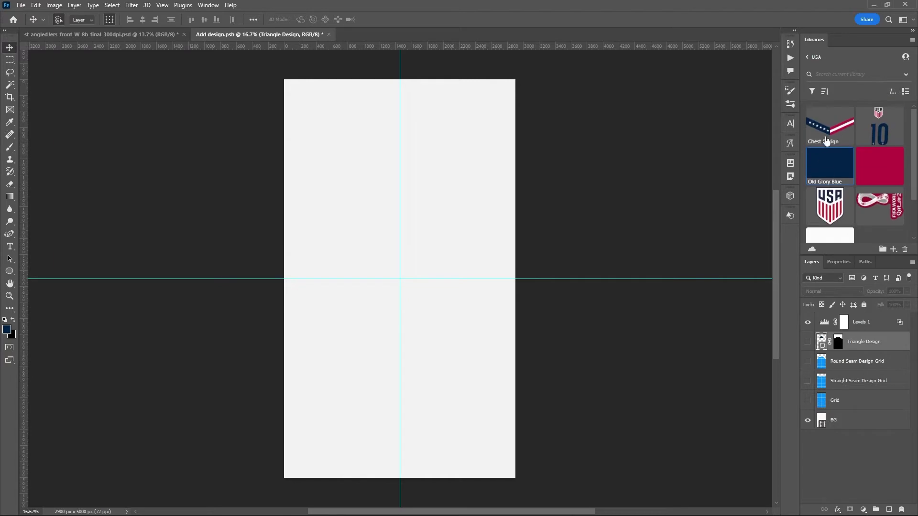
{"action": "left_click_drag", "start_coordinate": [832, 133], "coordinate": [440, 220]}
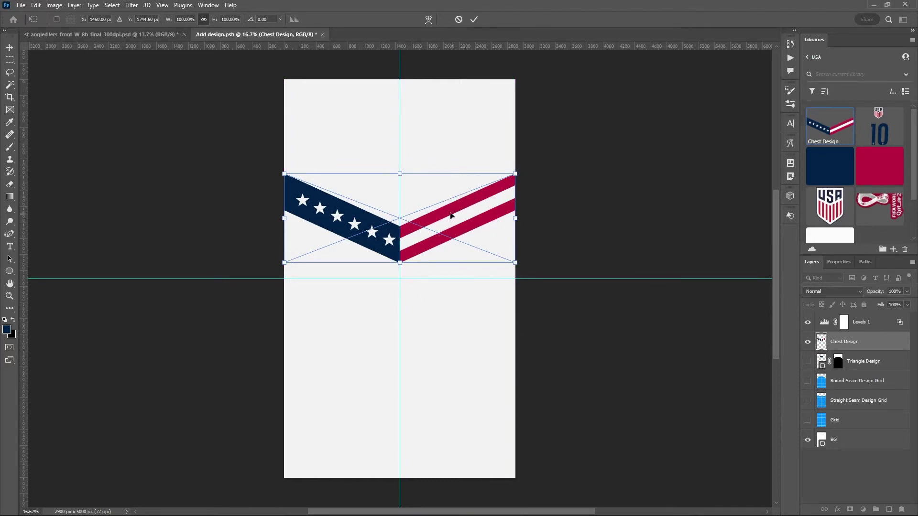
{"action": "left_click_drag", "start_coordinate": [451, 214], "coordinate": [452, 164]}
{"action": "left_click", "coordinate": [473, 19]}
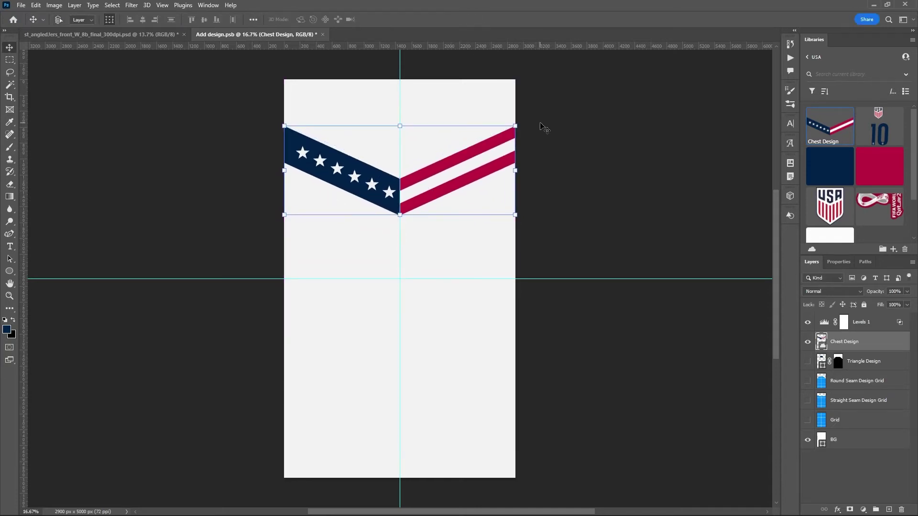
{"action": "key", "text": "ctrl+s"}
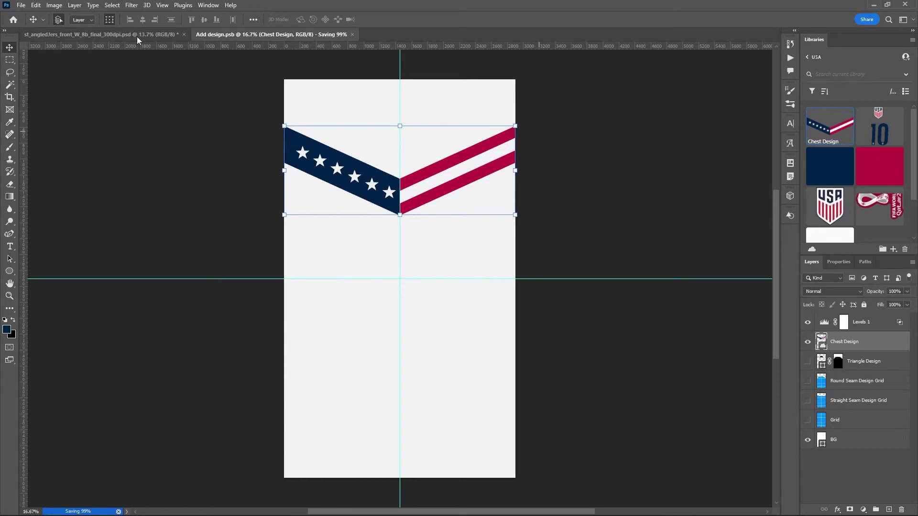
{"action": "left_click", "coordinate": [138, 35]}
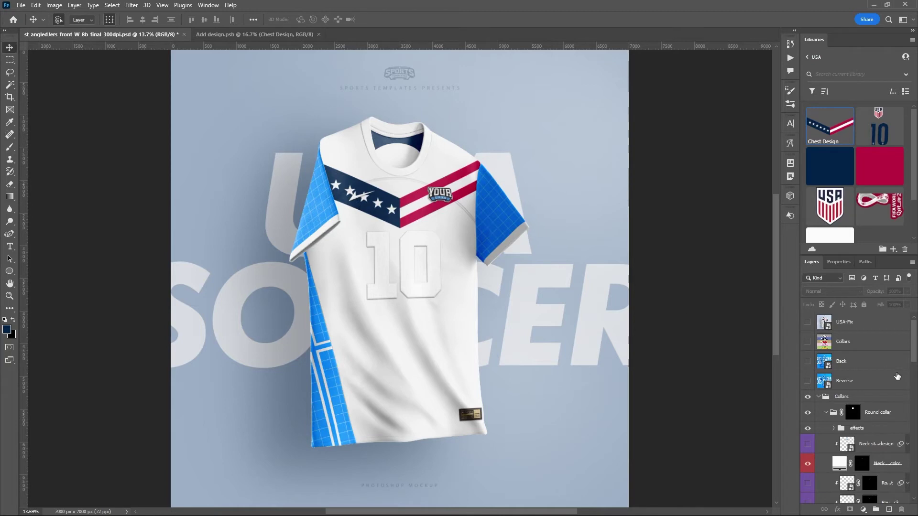
Collapse the Round collar and Collars groups, and hide the Round Seam group.
{"action": "scroll", "coordinate": [897, 376], "scroll_direction": "down", "scroll_amount": 3}
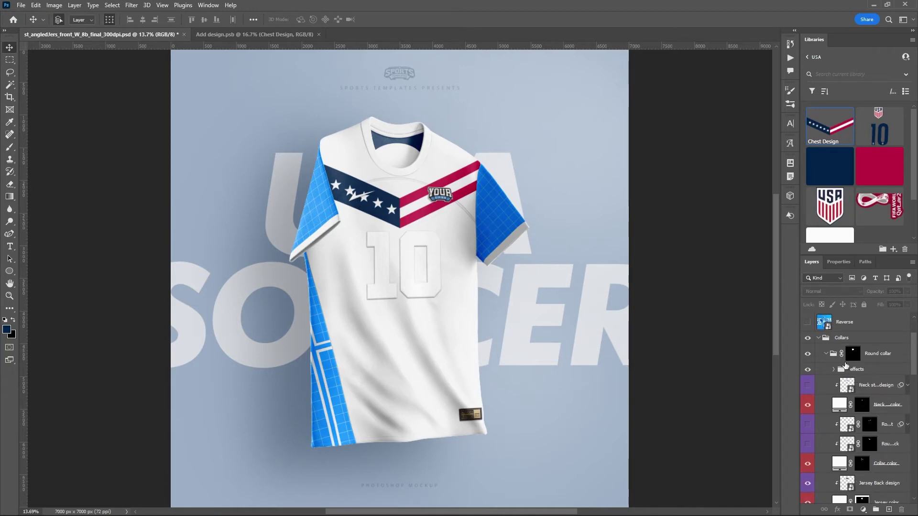
{"action": "scroll", "coordinate": [846, 366], "scroll_direction": "down", "scroll_amount": 1}
{"action": "left_click", "coordinate": [826, 334]}
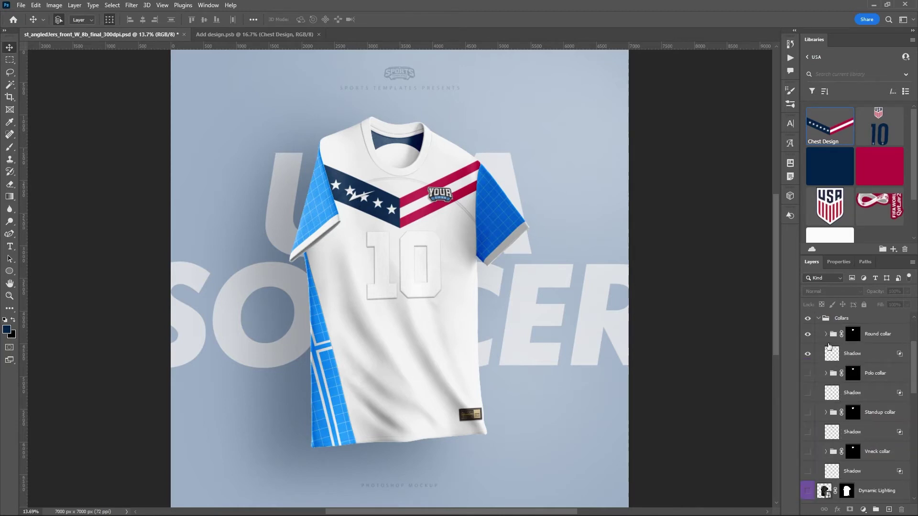
{"action": "left_click", "coordinate": [821, 320]}
{"action": "left_click", "coordinate": [821, 319]}
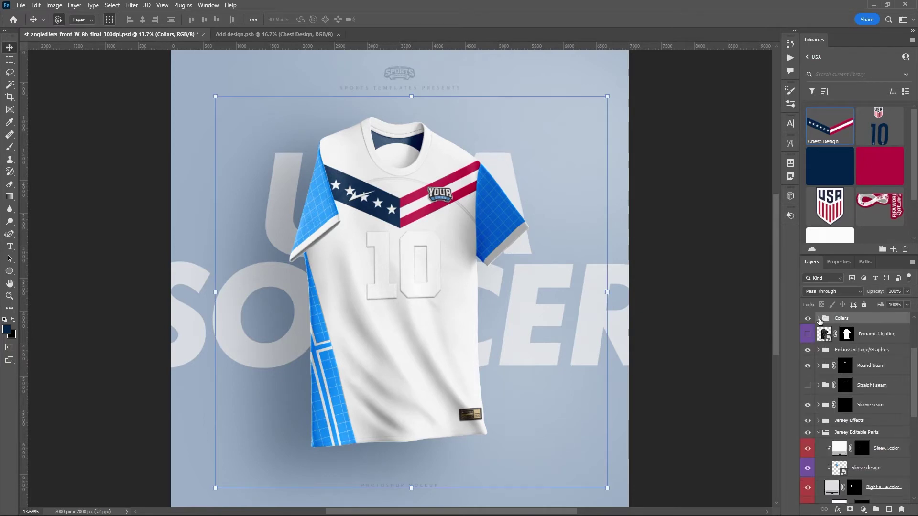
{"action": "left_click", "coordinate": [807, 366]}
Hide the Side Panel design layer in the Jersey Editable Parts group.
{"action": "scroll", "coordinate": [851, 383], "scroll_direction": "down", "scroll_amount": 5}
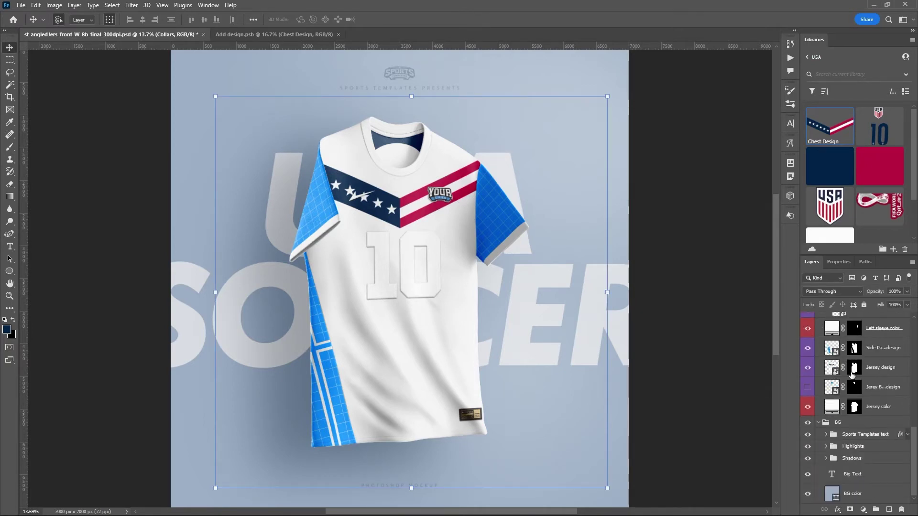
{"action": "left_click", "coordinate": [878, 373]}
{"action": "left_click", "coordinate": [878, 353]}
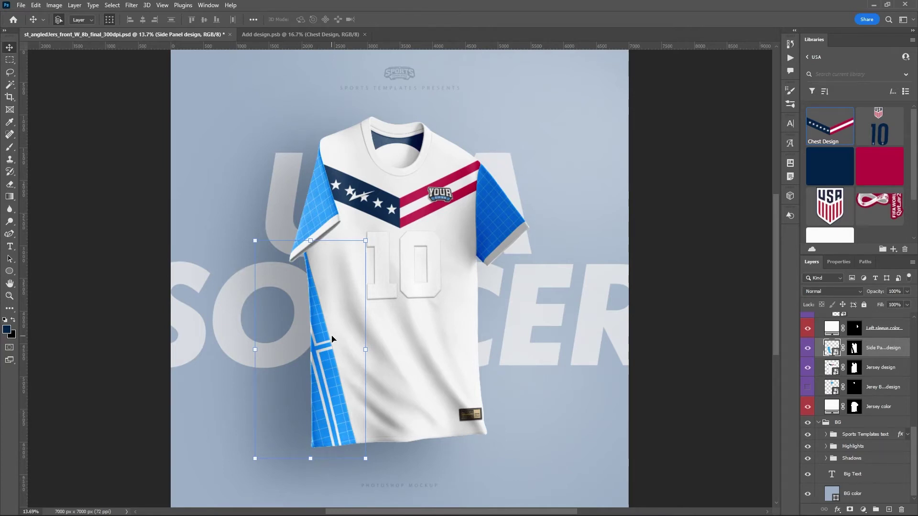
{"action": "left_click", "coordinate": [807, 348]}
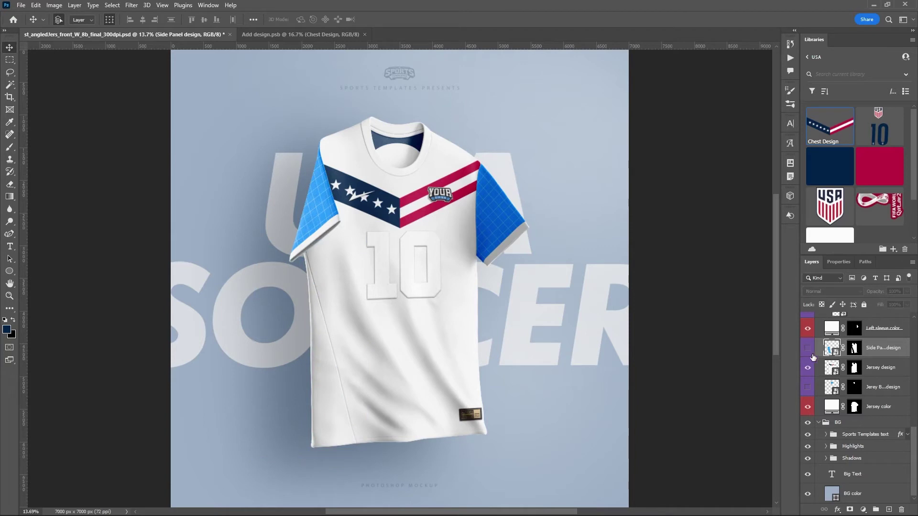
Recolor the Sleeve band color layer above the left sleeve's design with the library's Red.
{"action": "scroll", "coordinate": [871, 403], "scroll_direction": "up", "scroll_amount": 1}
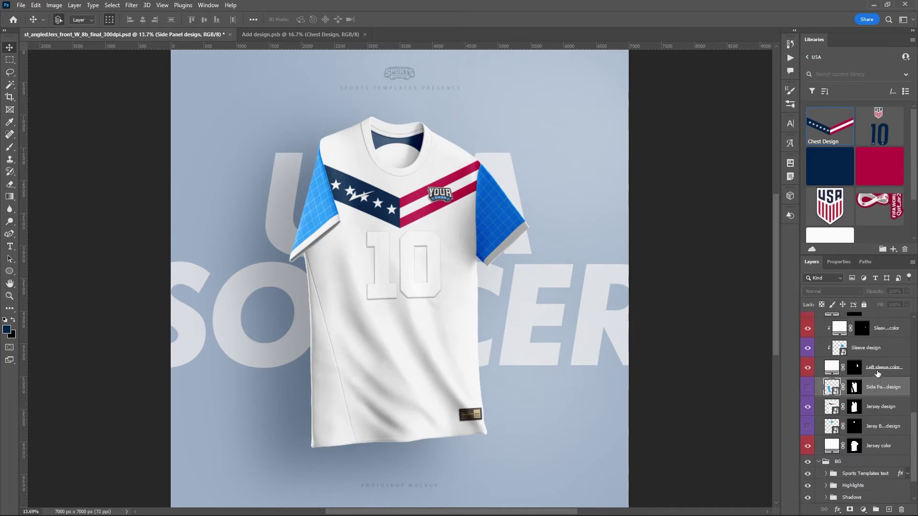
{"action": "left_click", "coordinate": [877, 373]}
{"action": "scroll", "coordinate": [837, 400], "scroll_direction": "up", "scroll_amount": 1}
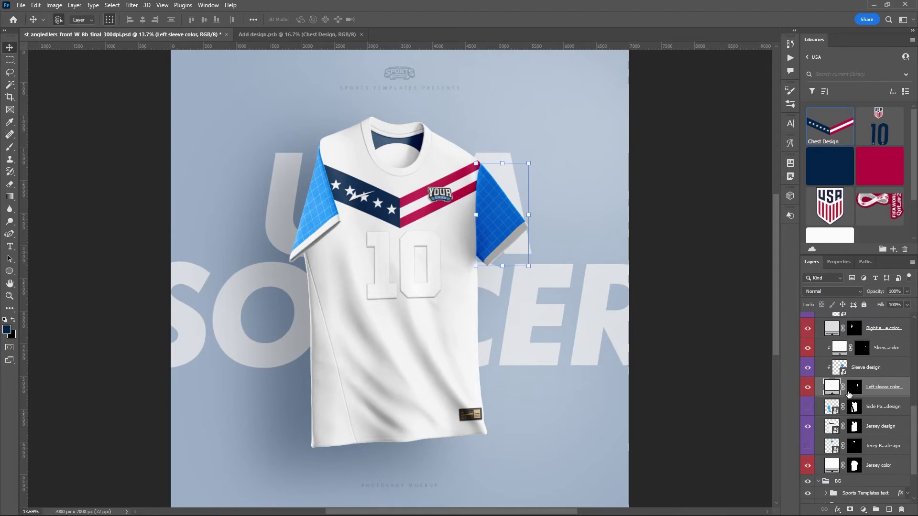
{"action": "scroll", "coordinate": [872, 375], "scroll_direction": "up", "scroll_amount": 1}
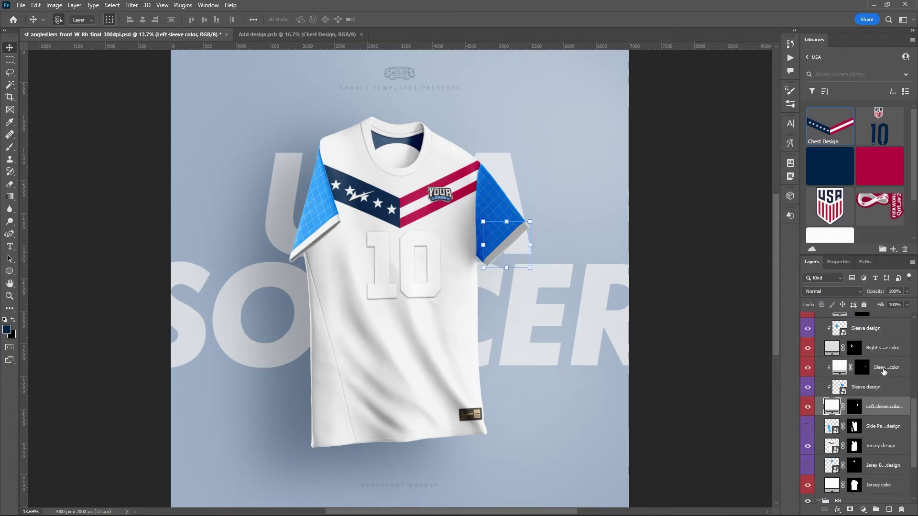
{"action": "left_click", "coordinate": [883, 372]}
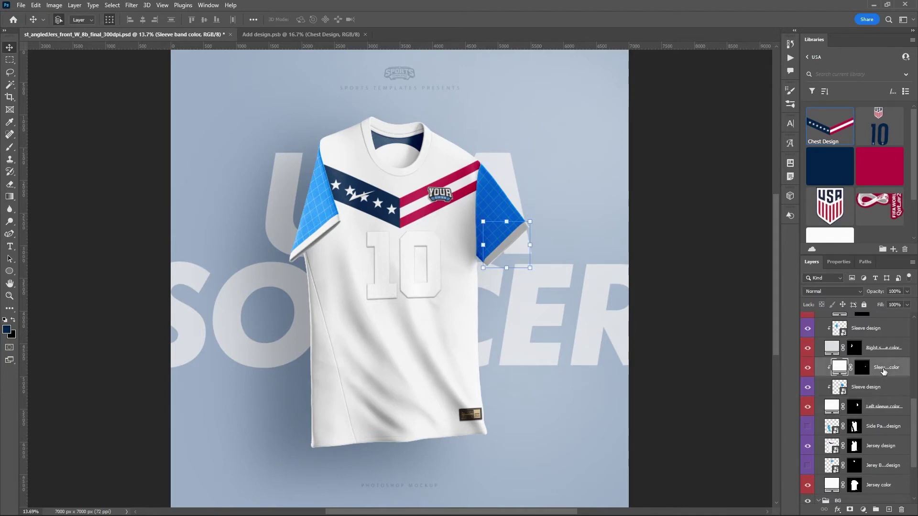
{"action": "left_click", "coordinate": [877, 174]}
Recolor the right sleeve's Sleeve band color layer with the library's Old Glory Blue.
{"action": "scroll", "coordinate": [867, 358], "scroll_direction": "up", "scroll_amount": 1}
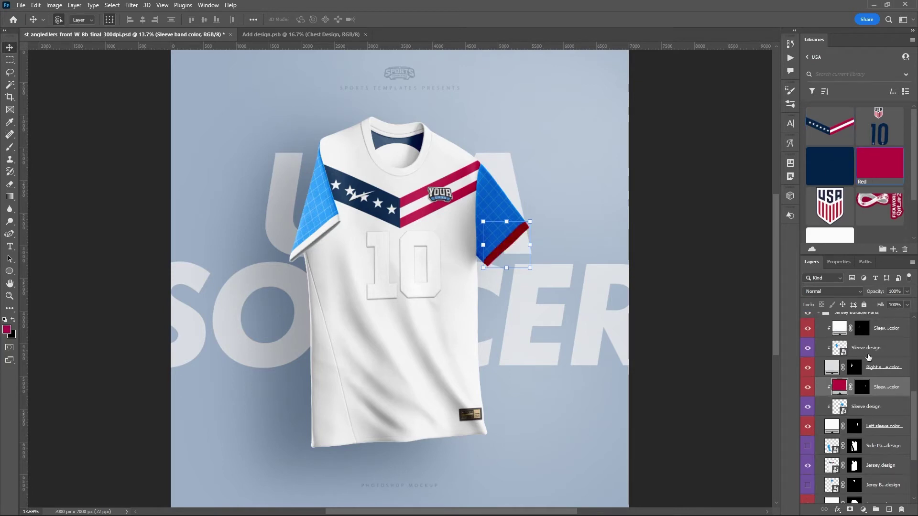
{"action": "left_click", "coordinate": [886, 327]}
{"action": "left_click", "coordinate": [822, 170]}
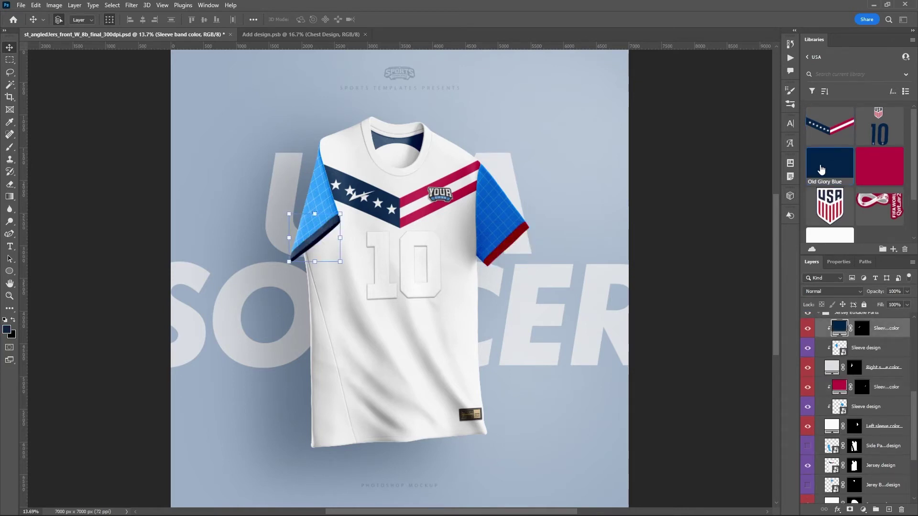
Hide both Sleeve design layers in the Jersey Editable Parts group.
{"action": "scroll", "coordinate": [887, 379], "scroll_direction": "up", "scroll_amount": 1}
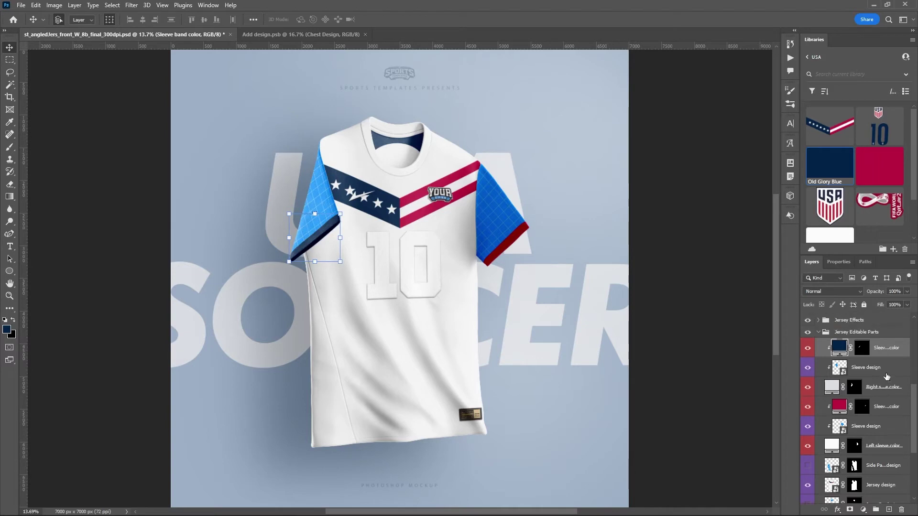
{"action": "left_click", "coordinate": [808, 368]}
{"action": "left_click", "coordinate": [808, 427]}
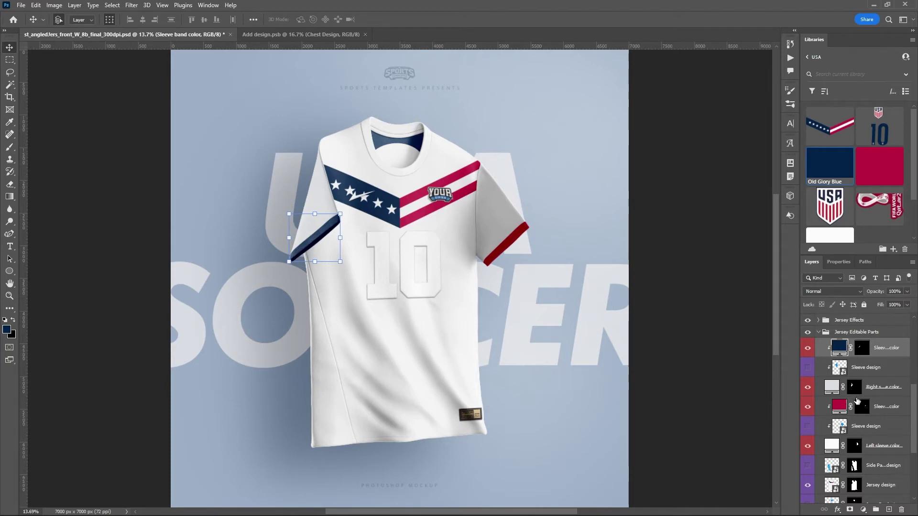
Expand the Embossed Logo/Graphics group and its nested design group, and show the left sleeve layer and its depth layer.
{"action": "scroll", "coordinate": [857, 401], "scroll_direction": "up", "scroll_amount": 5}
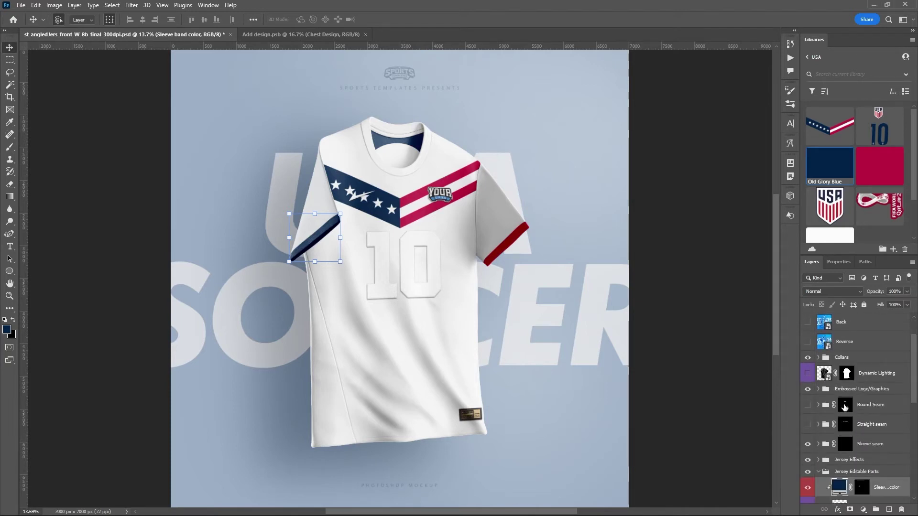
{"action": "left_click", "coordinate": [835, 390]}
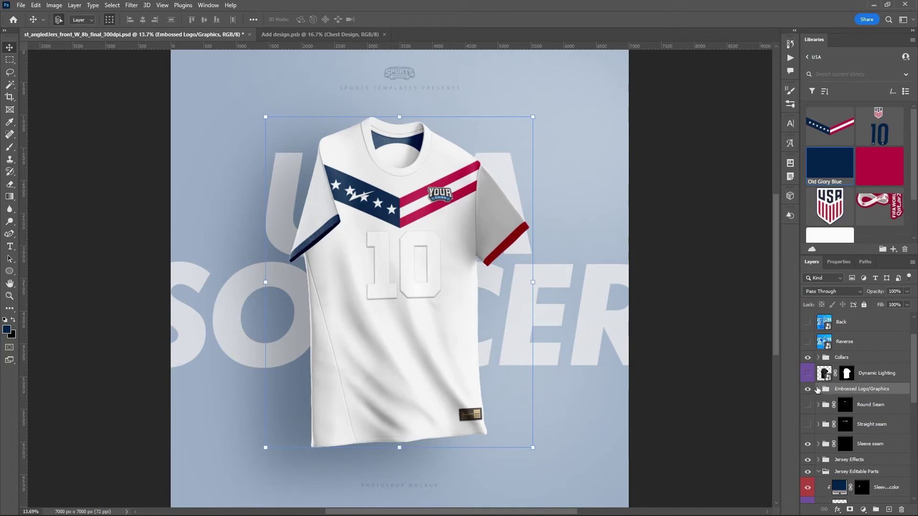
{"action": "left_click", "coordinate": [818, 390]}
{"action": "scroll", "coordinate": [848, 366], "scroll_direction": "down", "scroll_amount": 4}
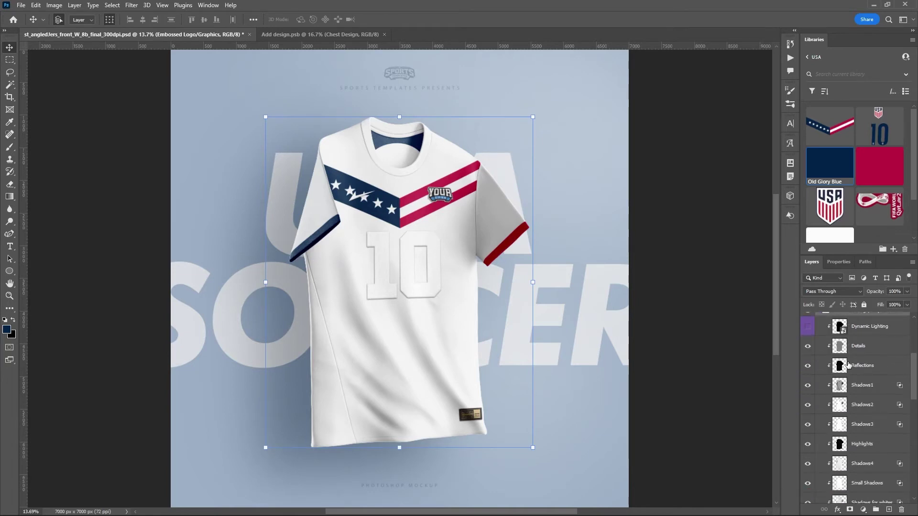
{"action": "scroll", "coordinate": [847, 367], "scroll_direction": "down", "scroll_amount": 3}
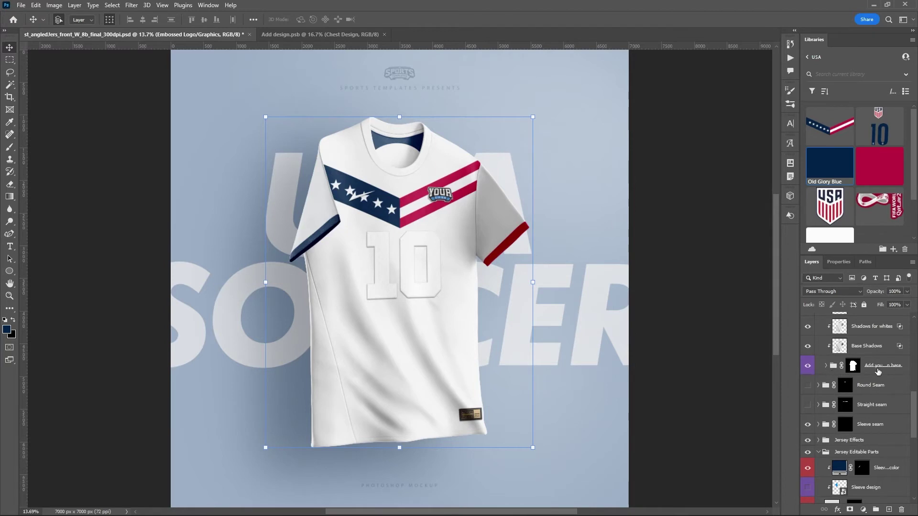
{"action": "left_click", "coordinate": [827, 367]}
{"action": "scroll", "coordinate": [828, 367], "scroll_direction": "down", "scroll_amount": 1}
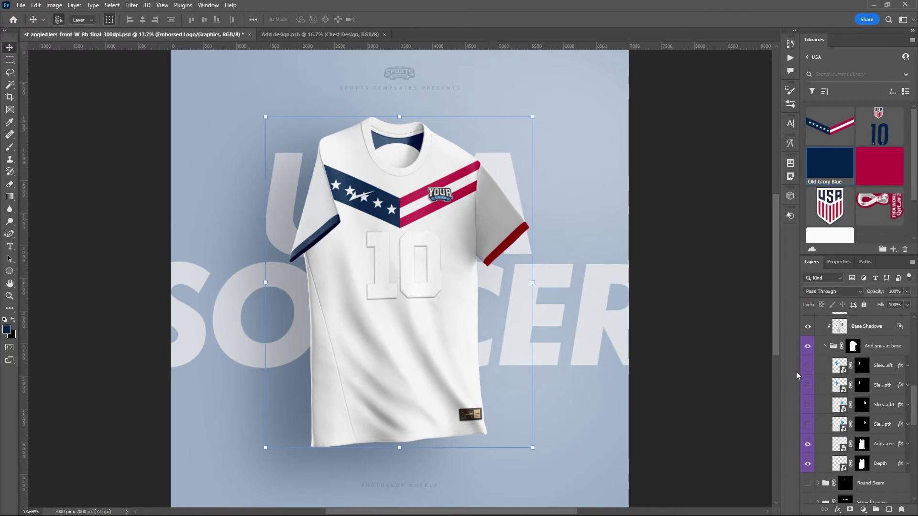
{"action": "left_click", "coordinate": [808, 367]}
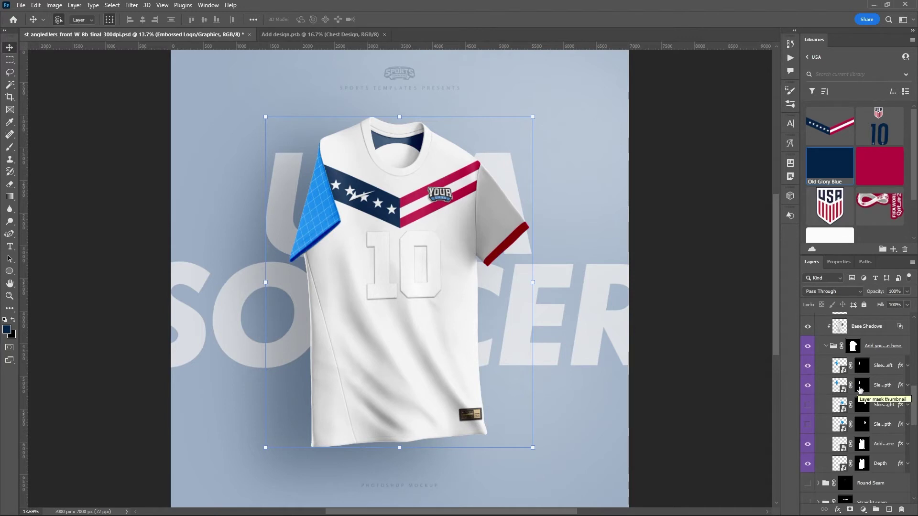
Open the Sleeve design Left smart object and hide its Grid and bg layers.
{"action": "double_click", "coordinate": [844, 369]}
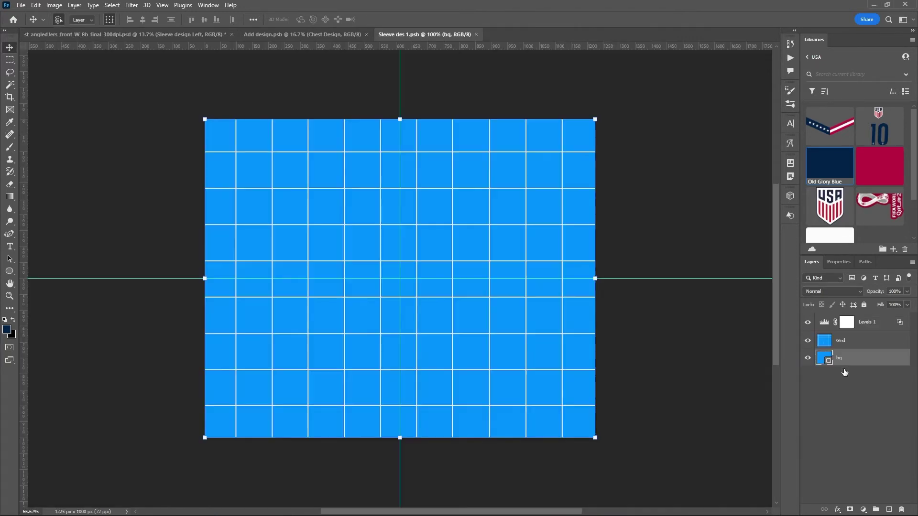
{"action": "left_click", "coordinate": [808, 341]}
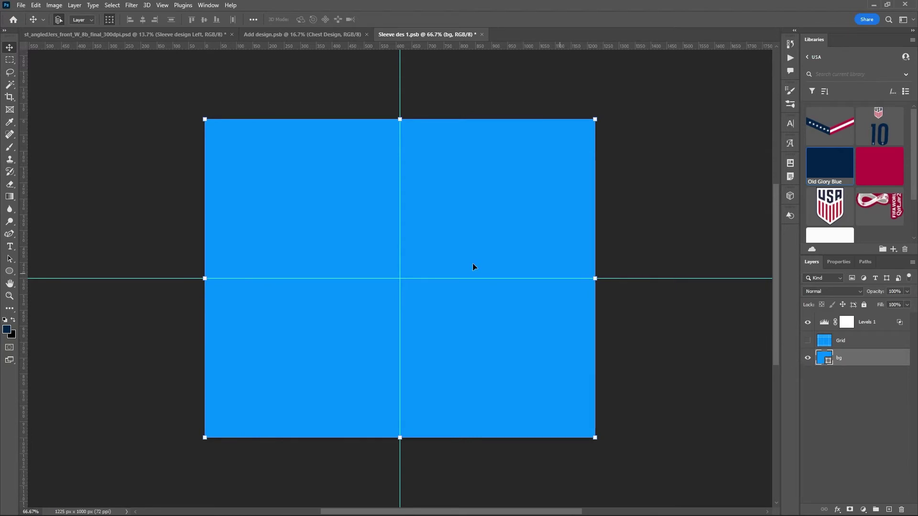
{"action": "left_click", "coordinate": [807, 358]}
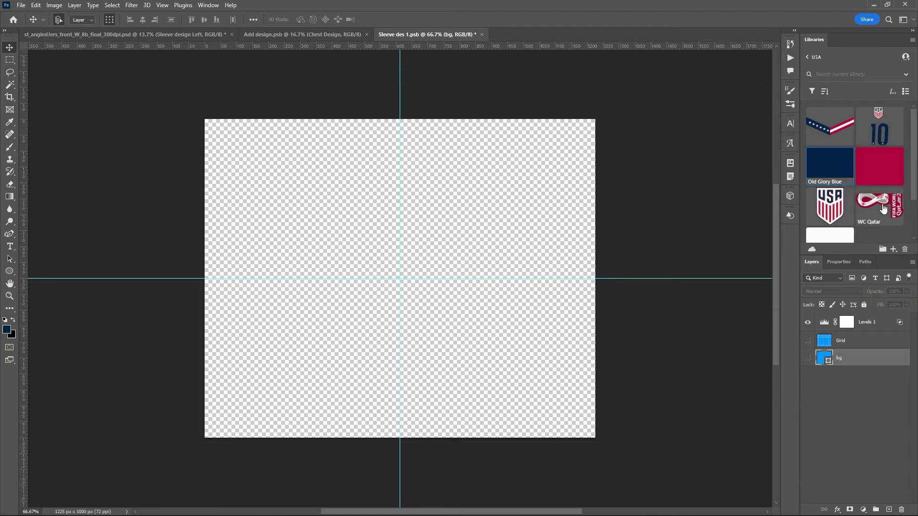
Place the library's WC Qatar graphic centered along the sleeve canvas's upper edge, save it and return to the jersey mockup.
{"action": "left_click_drag", "start_coordinate": [883, 209], "coordinate": [431, 151]}
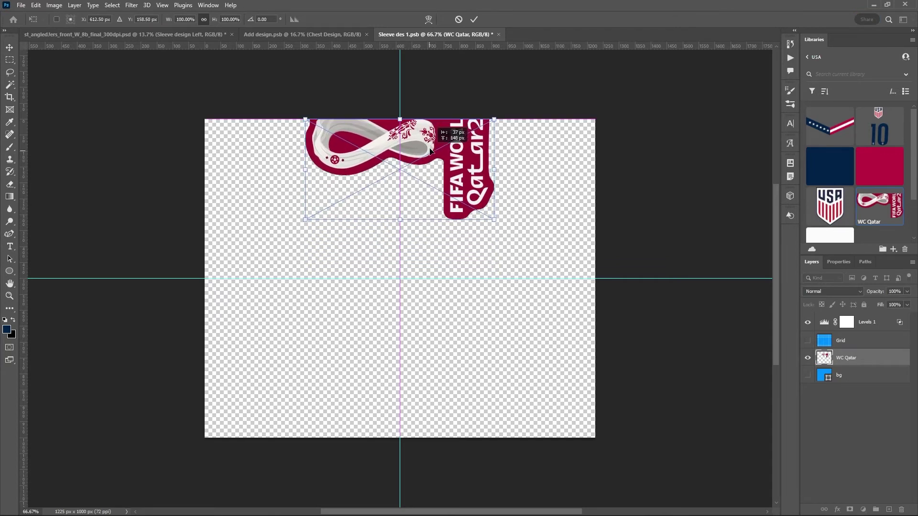
{"action": "left_click", "coordinate": [474, 20]}
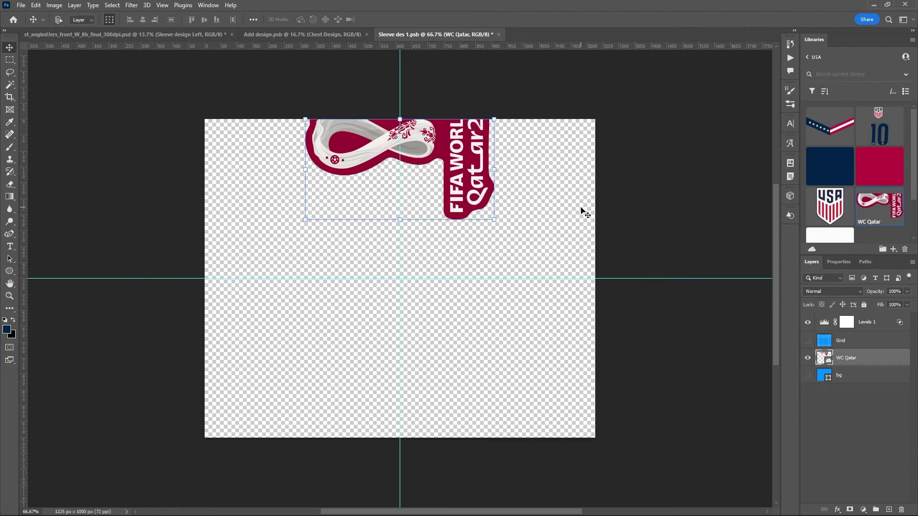
{"action": "key", "text": "ctrl+s"}
{"action": "left_click", "coordinate": [144, 35]}
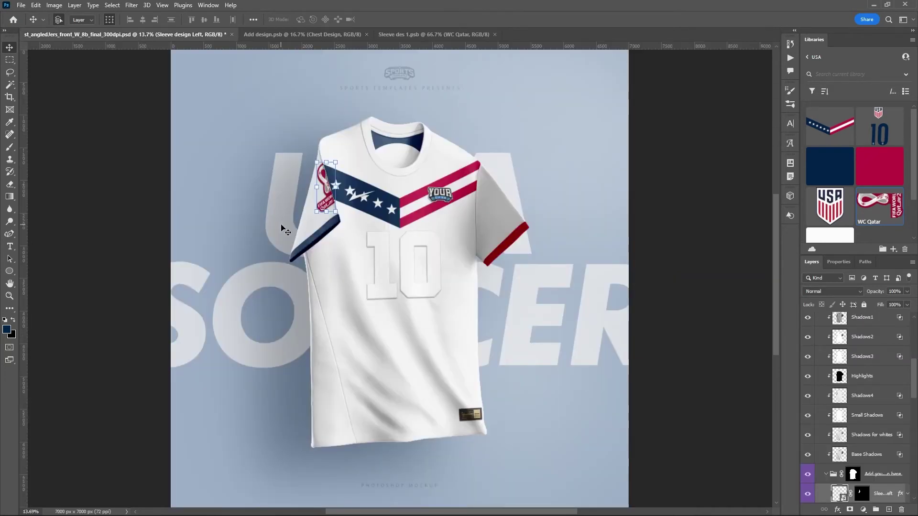
Examine the World Cup Qatar badge and fabric texture on the left sleeve up close.
{"action": "key", "text": "ctrl"}
{"action": "key", "text": "ctrl+plus"}
{"action": "key", "text": "ctrl+plus"}
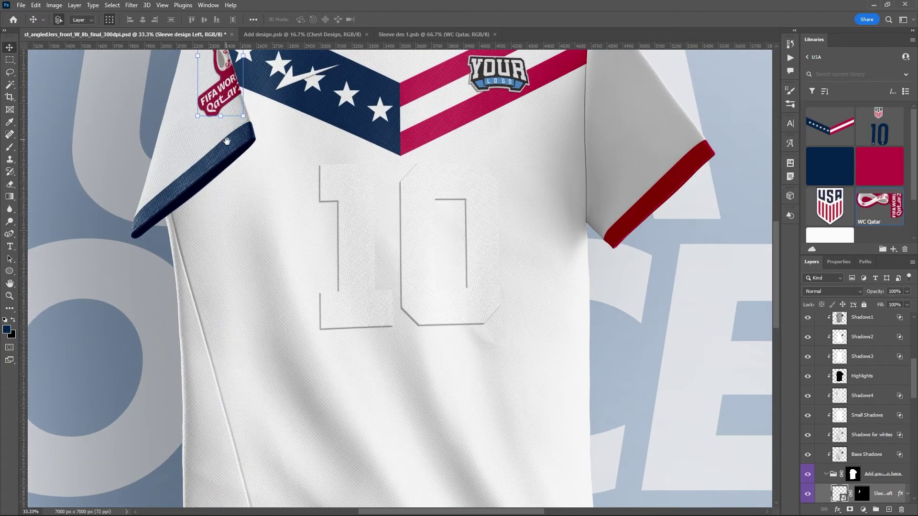
{"action": "key", "text": "ctrl+plus"}
{"action": "left_click_drag", "start_coordinate": [225, 139], "coordinate": [357, 284]}
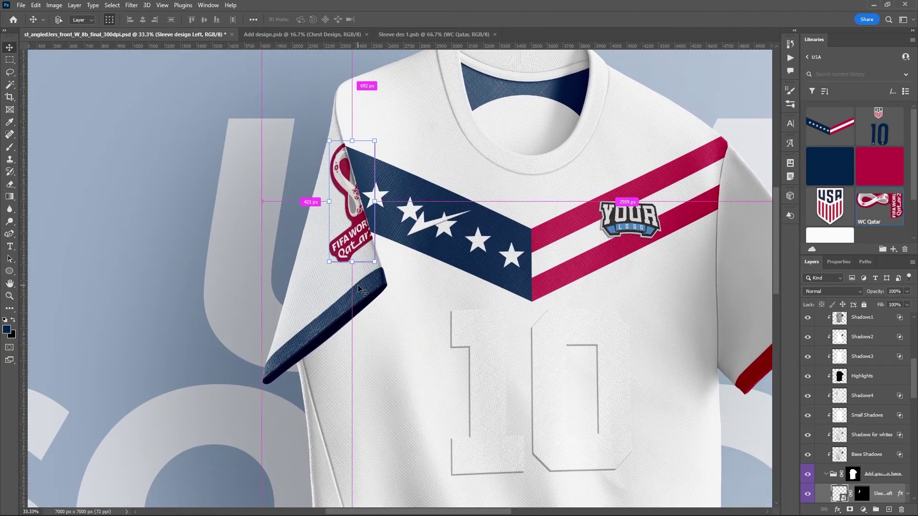
{"action": "key", "text": "ctrl+plus"}
{"action": "key", "text": "ctrl+plus"}
{"action": "key", "text": "ctrl+plus"}
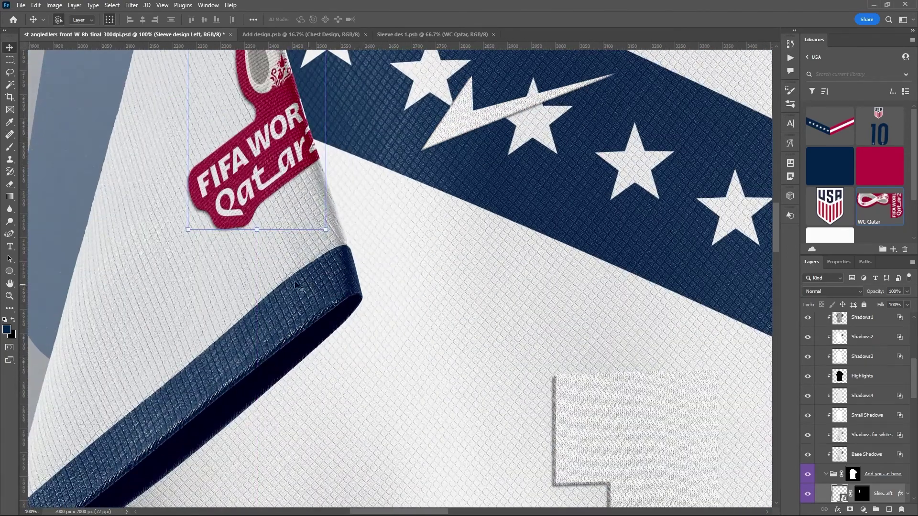
{"action": "left_click_drag", "start_coordinate": [279, 246], "coordinate": [359, 340]}
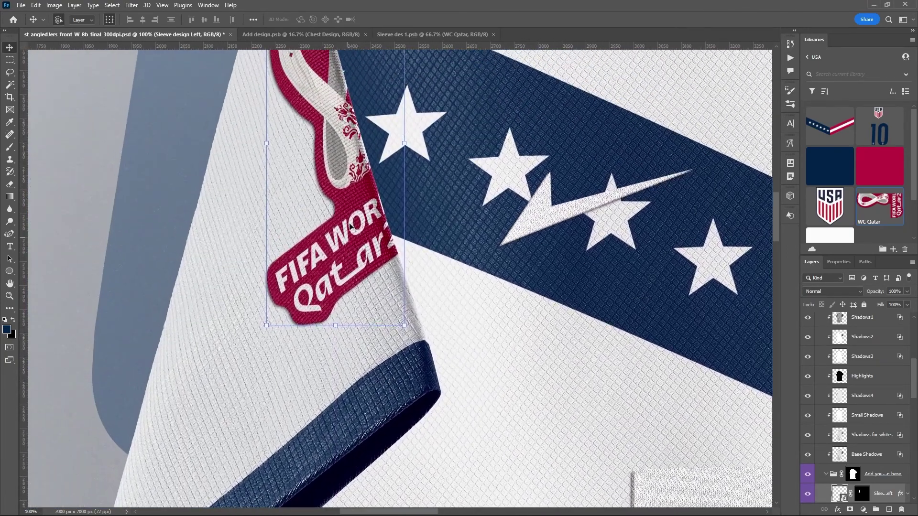
{"action": "left_click_drag", "start_coordinate": [338, 170], "coordinate": [371, 296]}
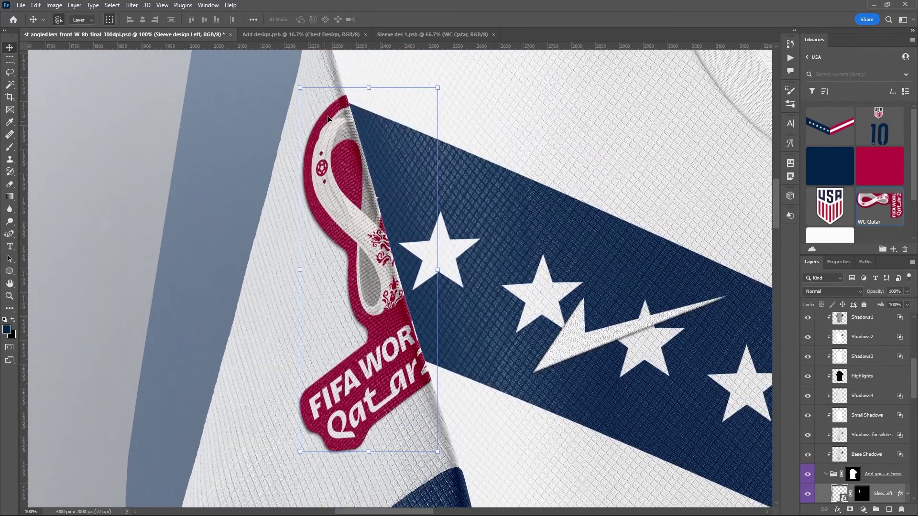
{"action": "left_click_drag", "start_coordinate": [374, 377], "coordinate": [314, 283]}
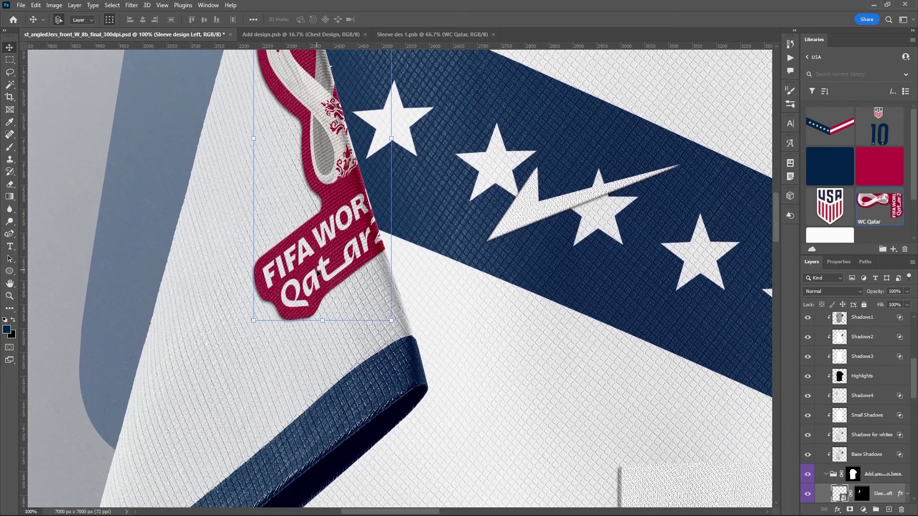
{"action": "left_click_drag", "start_coordinate": [317, 275], "coordinate": [321, 279]}
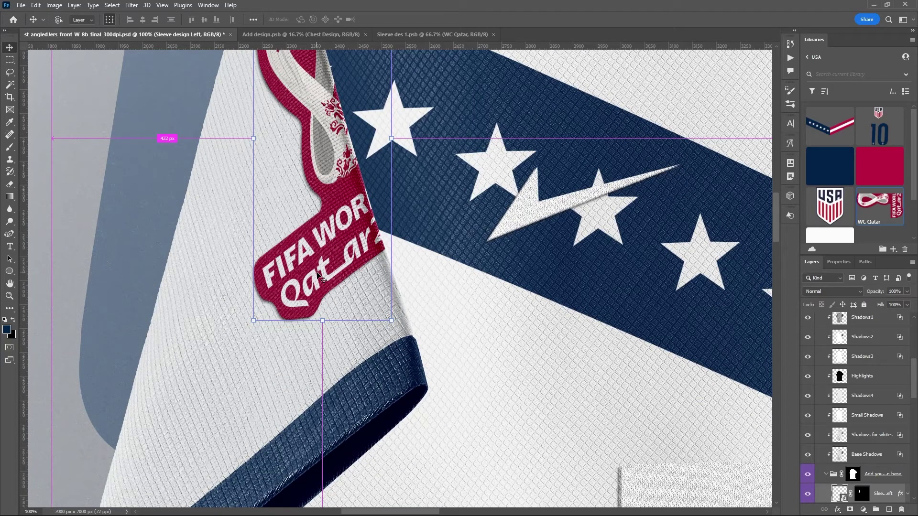
{"action": "left_click_drag", "start_coordinate": [318, 275], "coordinate": [318, 276]}
{"action": "key", "text": "ctrl+0"}
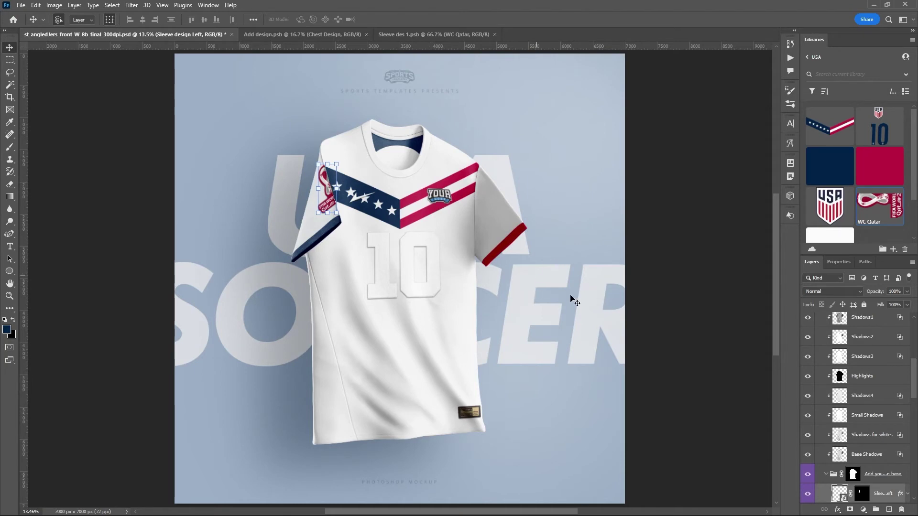
Close the sleeve and chest design documents and open the "Add you Jersey design here" smart object.
{"action": "scroll", "coordinate": [881, 356], "scroll_direction": "down", "scroll_amount": 4}
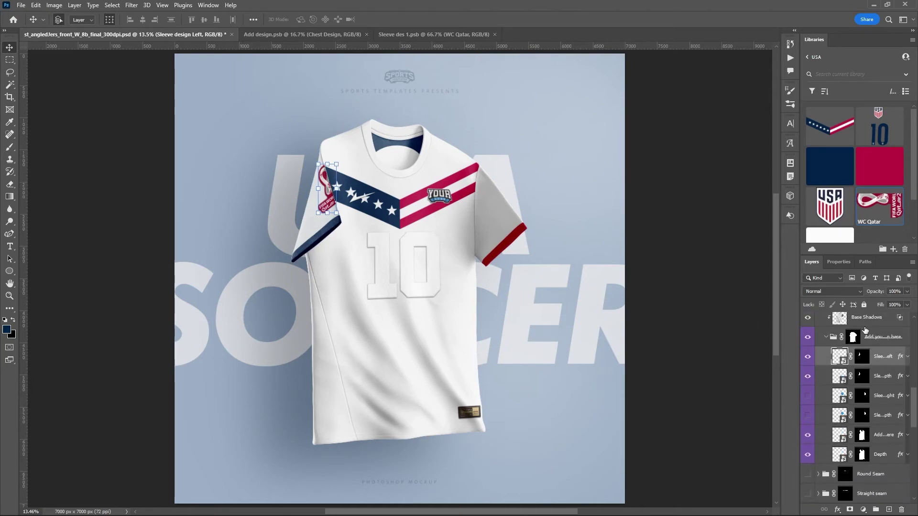
{"action": "left_click", "coordinate": [884, 435]}
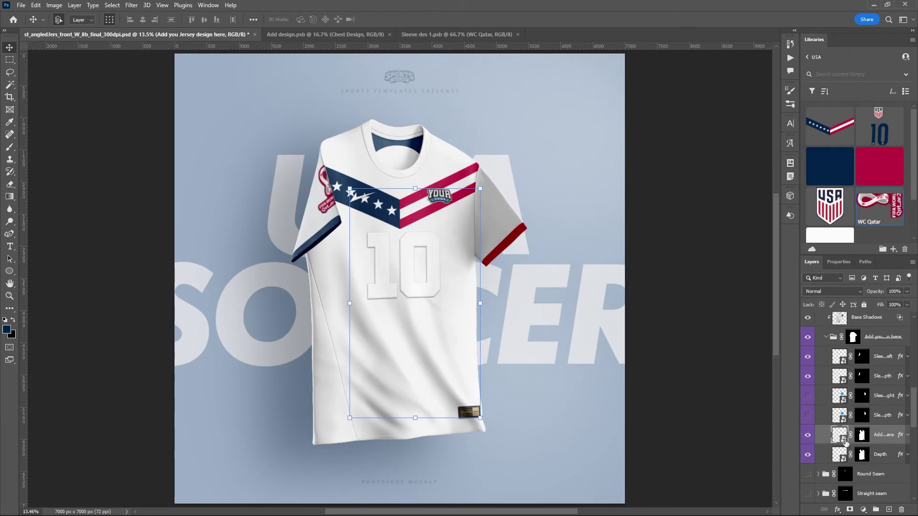
{"action": "left_click", "coordinate": [517, 35]}
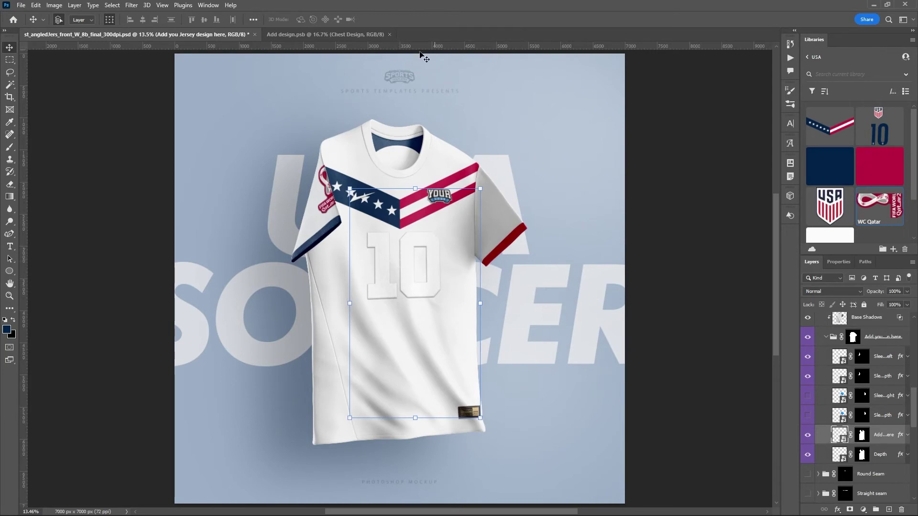
{"action": "left_click", "coordinate": [390, 35]}
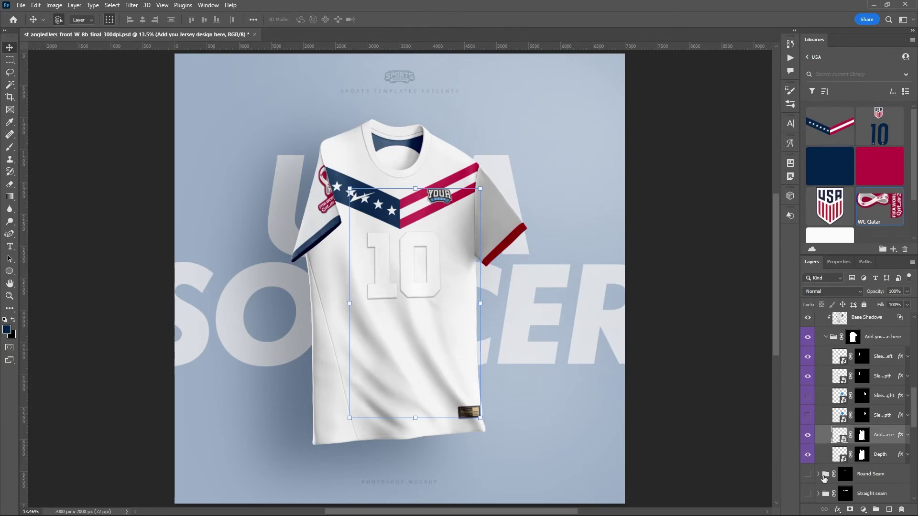
{"action": "double_click", "coordinate": [843, 437]}
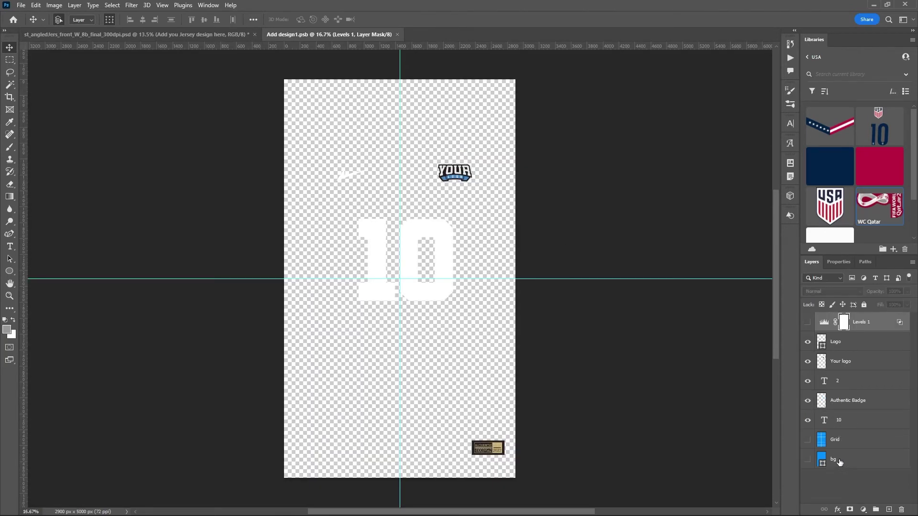
Hide the 10, Logo and Your logo layers in the jersey design document.
{"action": "left_click", "coordinate": [807, 421]}
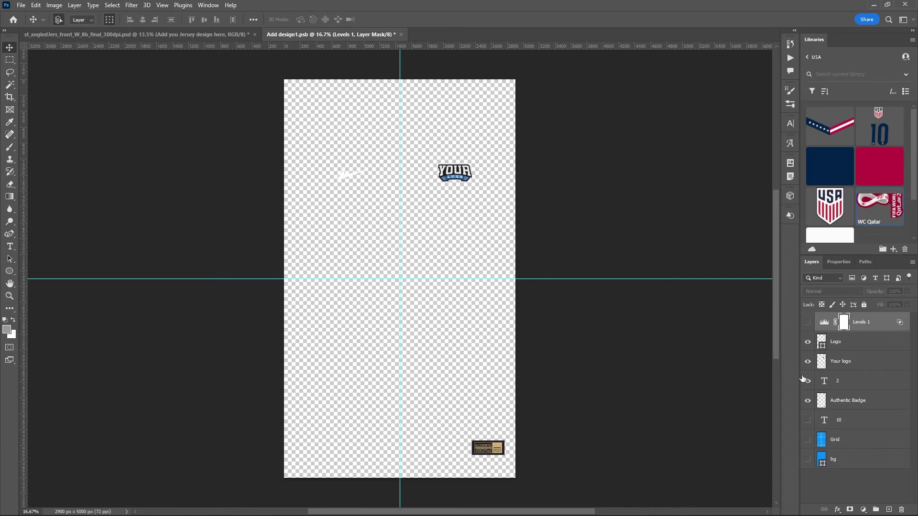
{"action": "left_click", "coordinate": [807, 343]}
{"action": "left_click", "coordinate": [808, 365]}
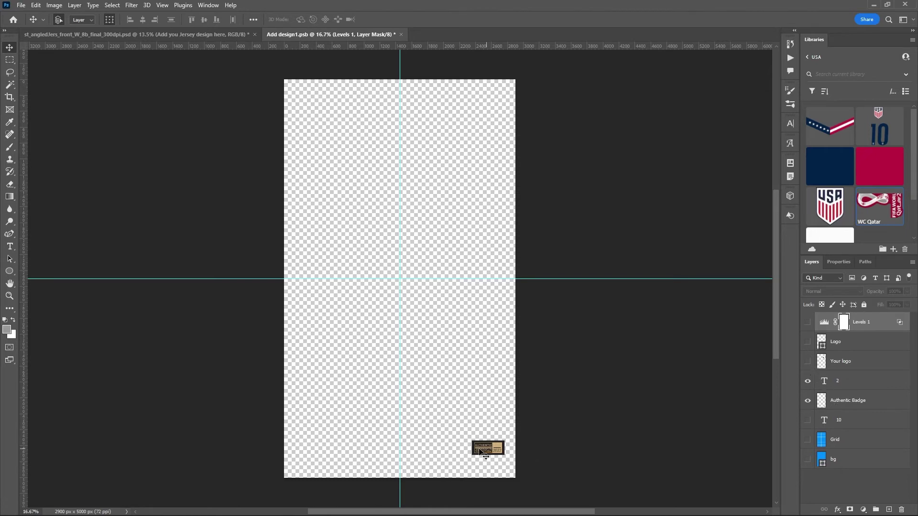
Try changing the last digit of the year on the Authentic Badge to 3.
{"action": "left_click", "coordinate": [858, 404]}
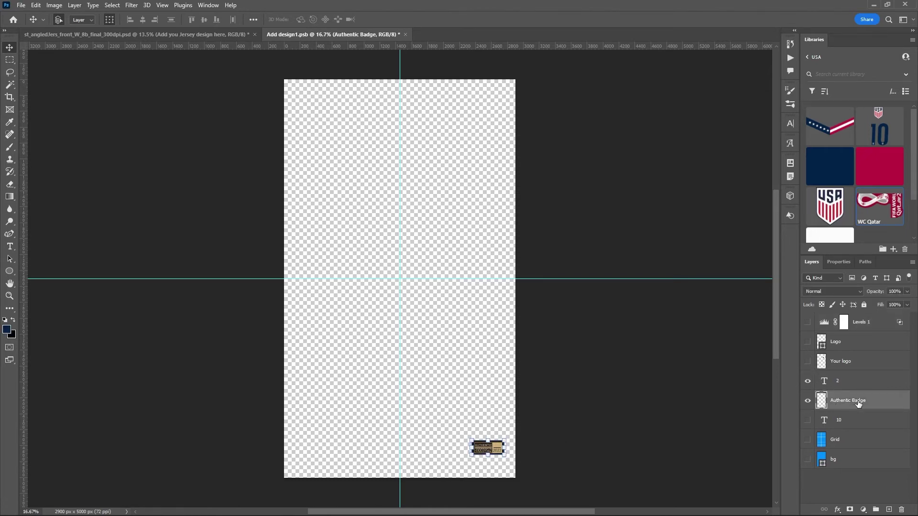
{"action": "key", "text": "ctrl+plus"}
{"action": "key", "text": "ctrl+plus"}
{"action": "key", "text": "ctrl+plus"}
{"action": "key", "text": "ctrl+plus"}
{"action": "key", "text": "ctrl+plus"}
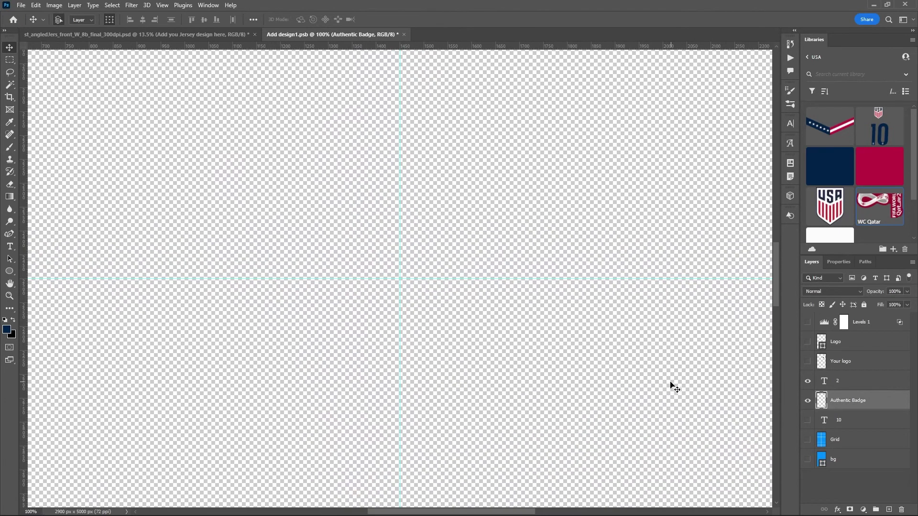
{"action": "left_click_drag", "start_coordinate": [674, 387], "coordinate": [520, 203]}
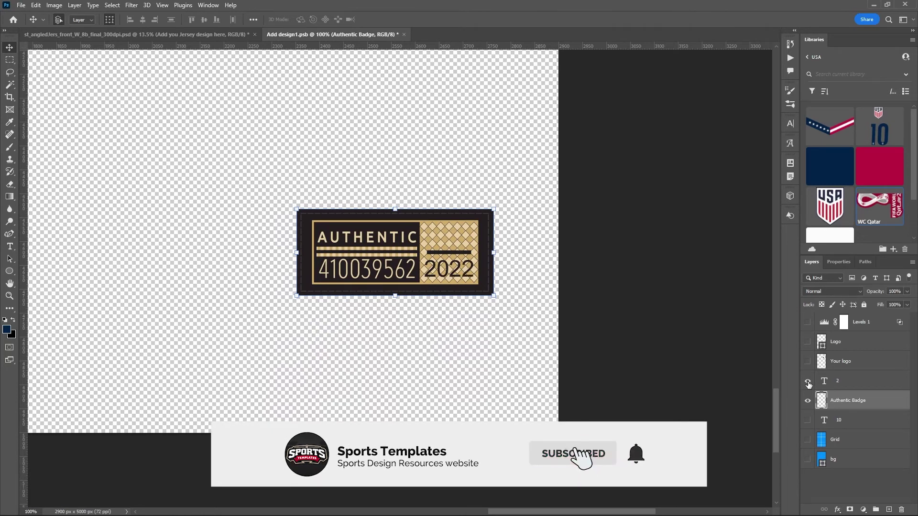
{"action": "double_click", "coordinate": [824, 382]}
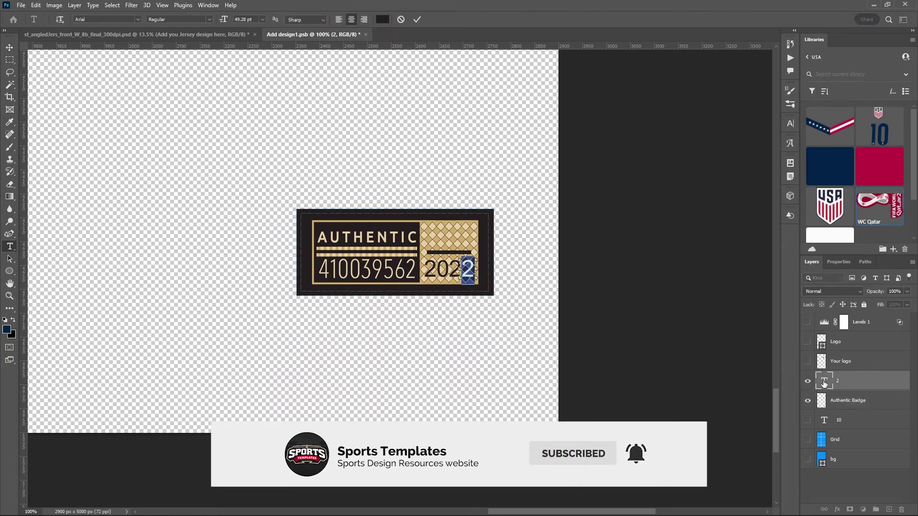
{"action": "type", "text": "3"}
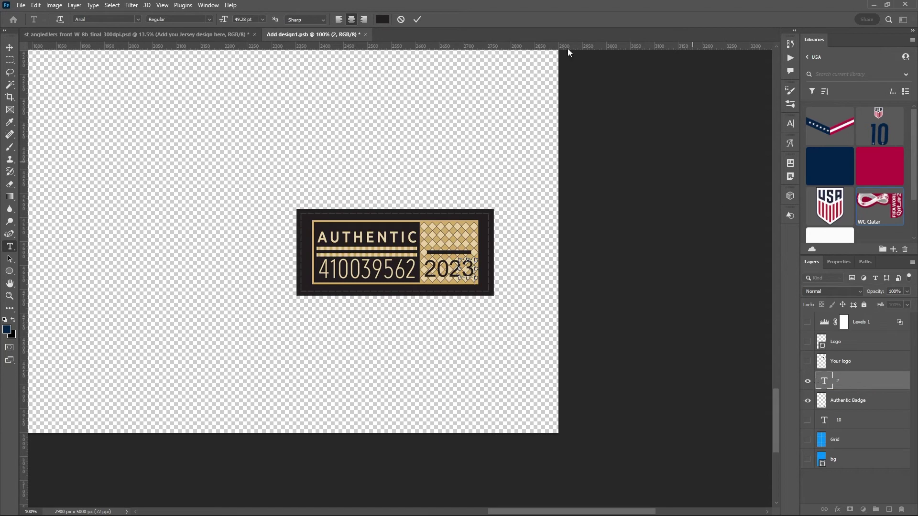
{"action": "left_click", "coordinate": [402, 20]}
{"action": "key", "text": "v"}
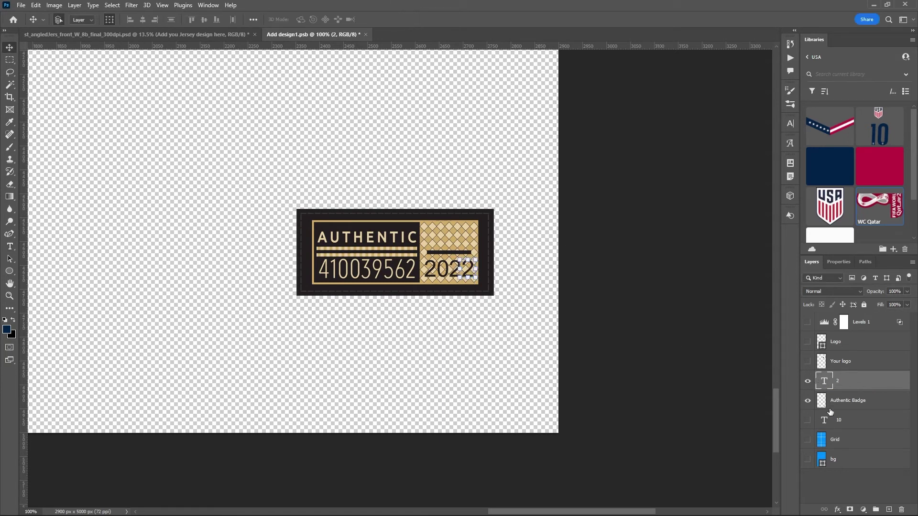
Hide the Authentic Badge layer and show it again.
{"action": "left_click", "coordinate": [807, 401]}
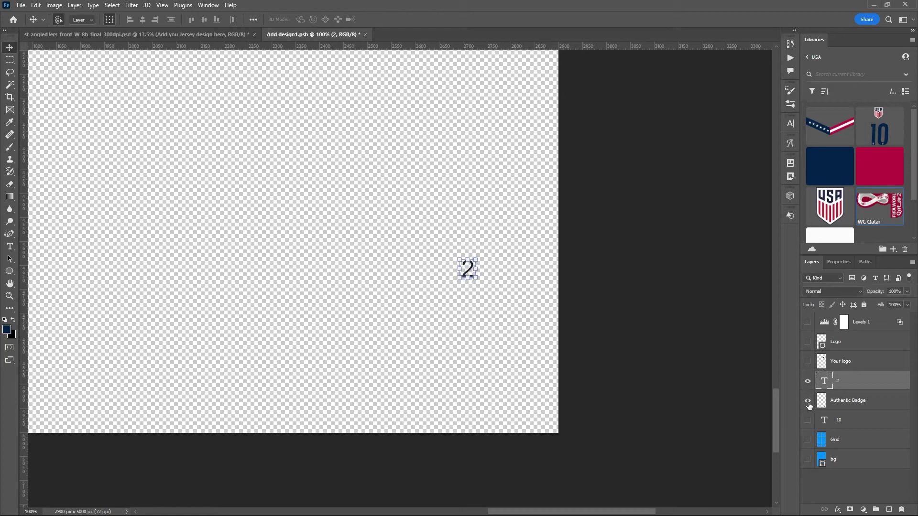
{"action": "left_click", "coordinate": [808, 401]}
{"action": "key", "text": "ctrl+0"}
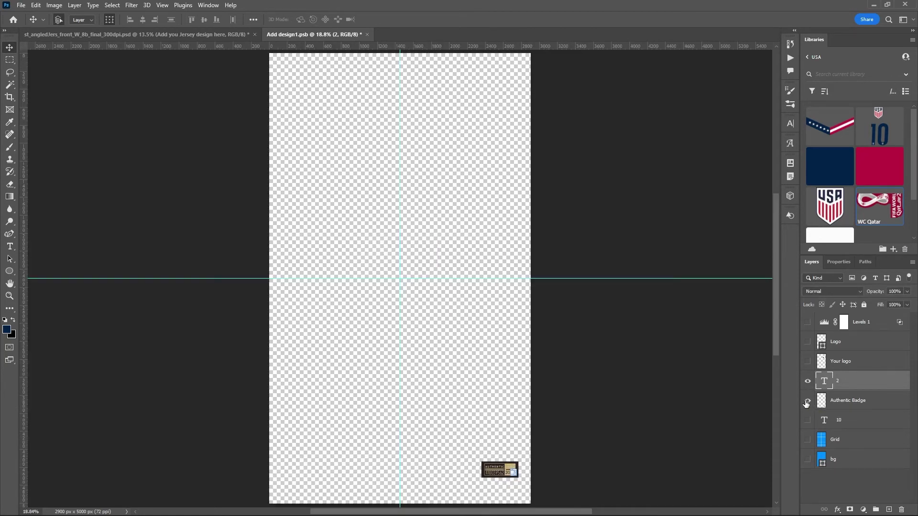
Place the library's Logos & Numbers graphic in the jersey design, horizontally centered at about X 1450 px, Y 1933 px.
{"action": "left_click", "coordinate": [831, 205]}
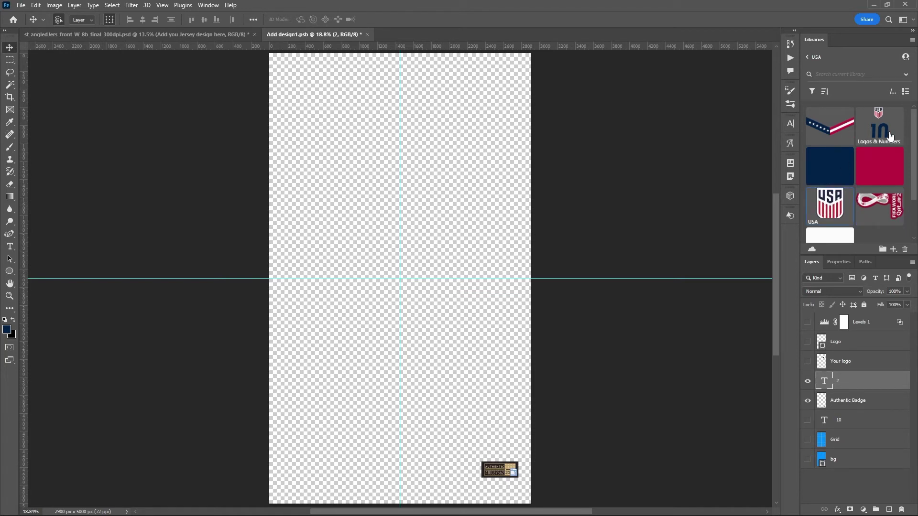
{"action": "left_click_drag", "start_coordinate": [883, 128], "coordinate": [412, 196]}
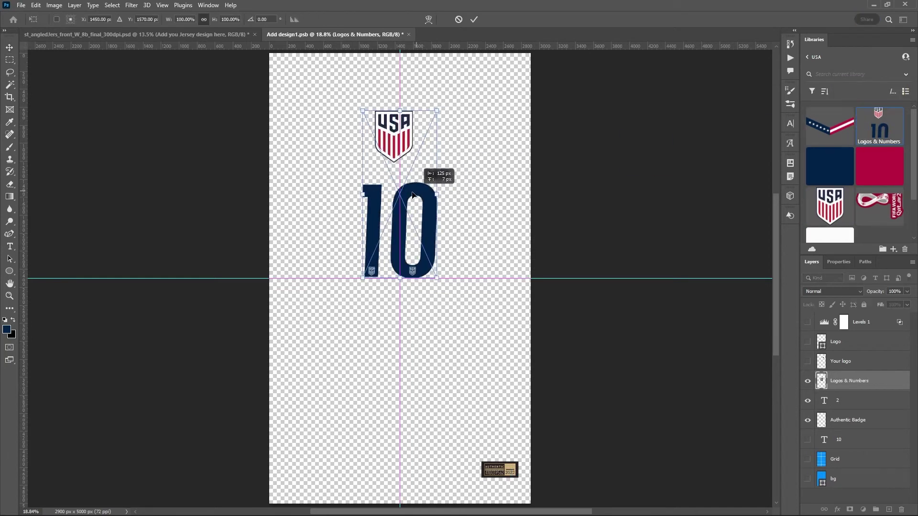
{"action": "left_click_drag", "start_coordinate": [412, 195], "coordinate": [416, 226]}
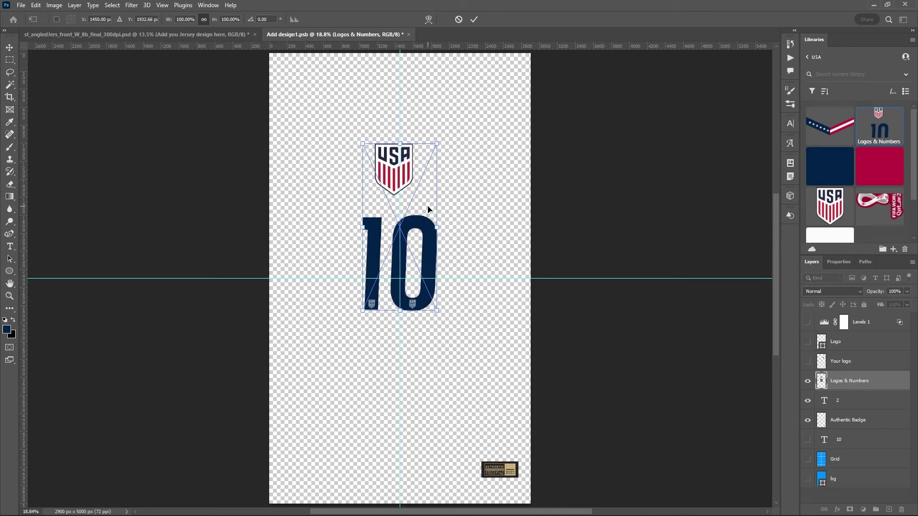
Shift the Logos & Numbers graphic right to about X 1514 px, aligning the crest with the vertical guide, and save the document.
{"action": "key", "text": "Right"}
{"action": "key", "text": "Right"}
{"action": "key", "text": "Right"}
{"action": "key", "text": "Right"}
{"action": "key", "text": "Right"}
{"action": "key", "text": "Right"}
{"action": "key", "text": "Right"}
{"action": "key", "text": "Right"}
{"action": "key", "text": "Right"}
{"action": "key", "text": "Right"}
{"action": "key", "text": "Right"}
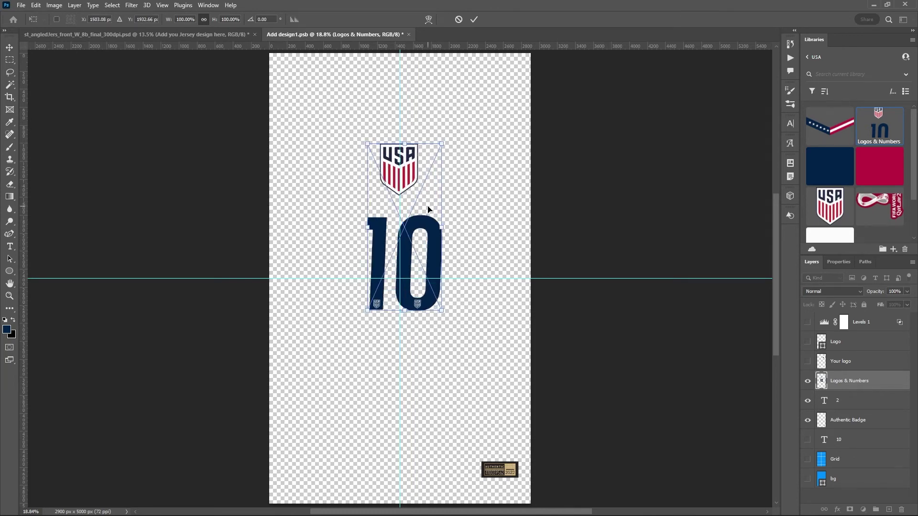
{"action": "key", "text": "Right"}
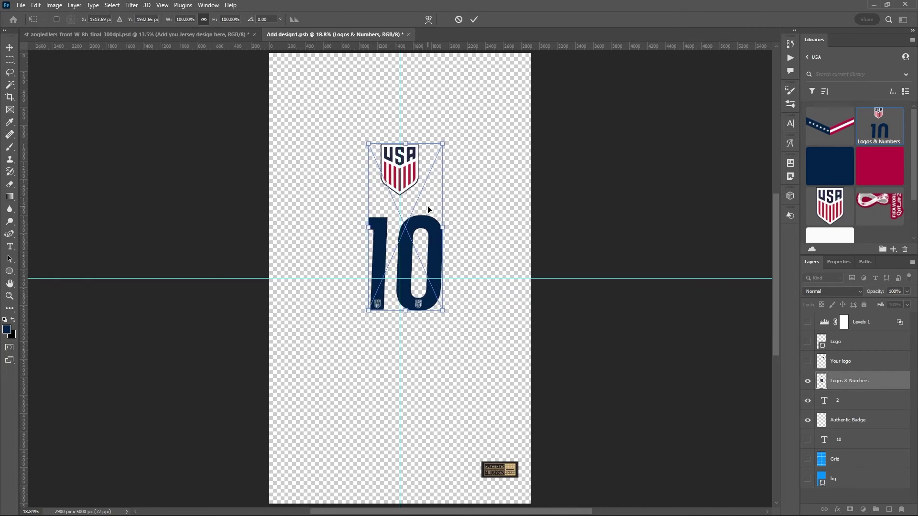
{"action": "left_click", "coordinate": [472, 21]}
{"action": "key", "text": "ctrl+s"}
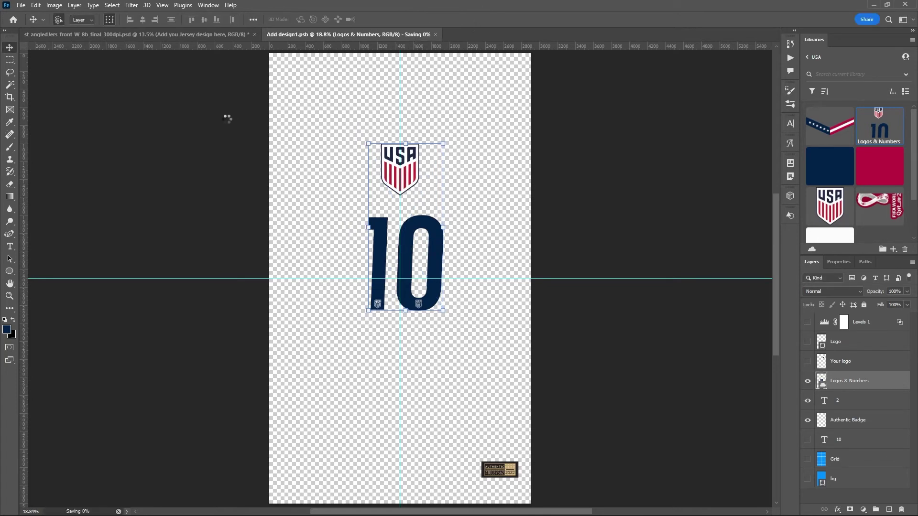
Move the Logos & Numbers graphic down to about Y 2092 px, save the design and return to the jersey mockup.
{"action": "left_click", "coordinate": [145, 34]}
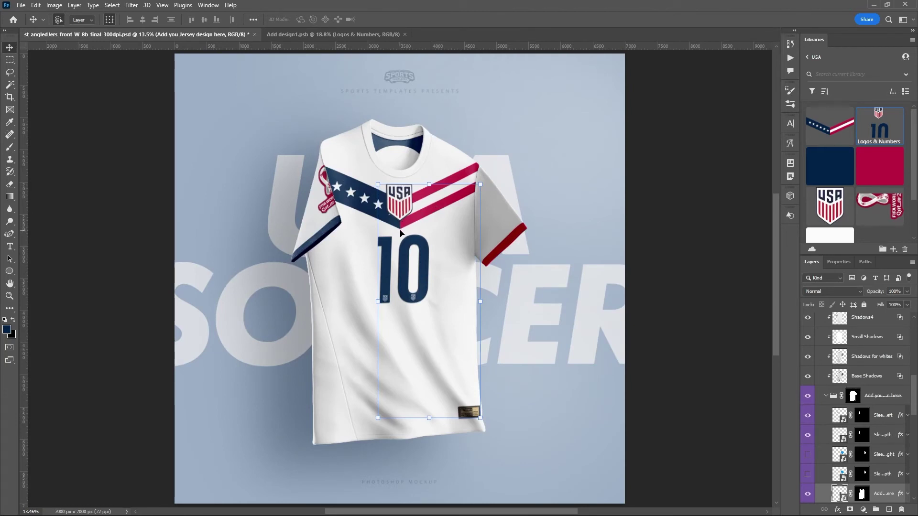
{"action": "left_click", "coordinate": [329, 32]}
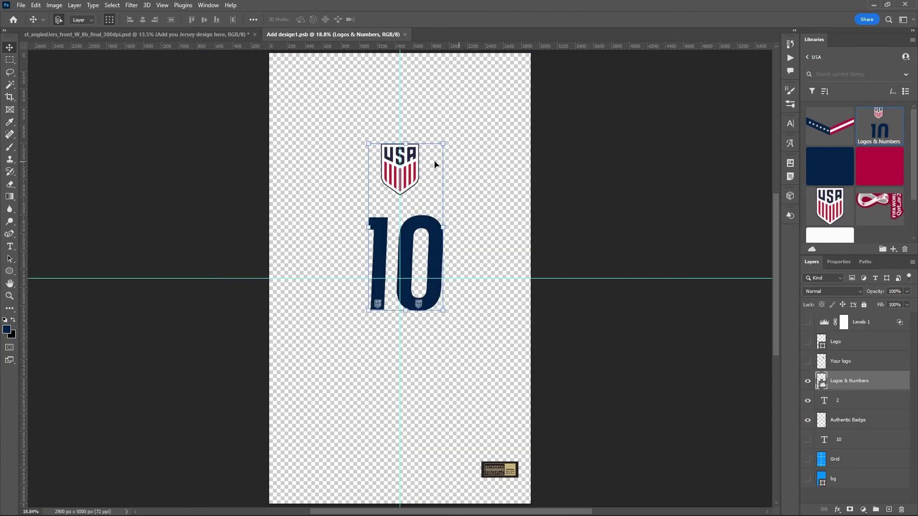
{"action": "left_click", "coordinate": [407, 143]}
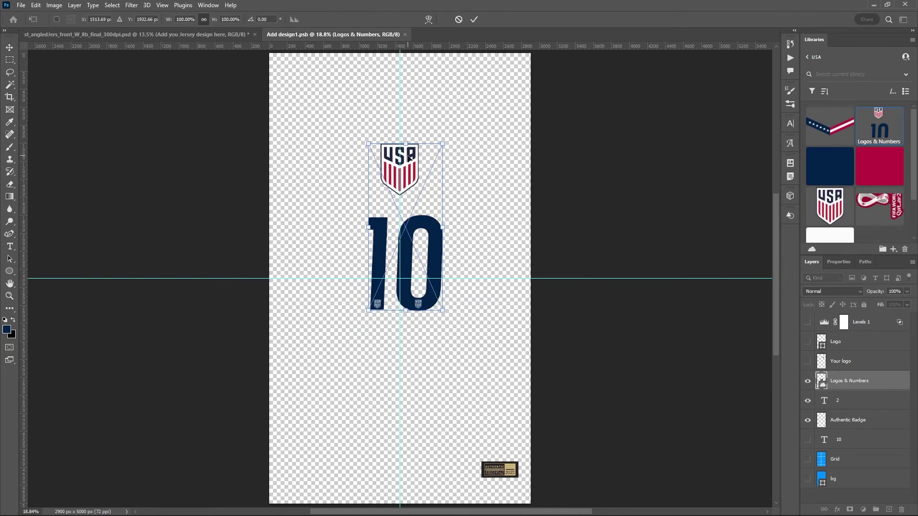
{"action": "left_click_drag", "start_coordinate": [408, 158], "coordinate": [412, 172]}
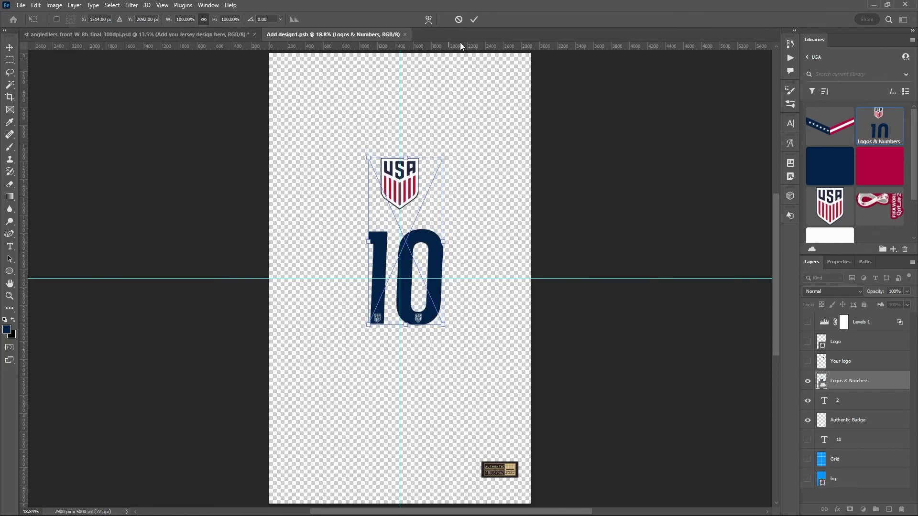
{"action": "left_click", "coordinate": [474, 19]}
{"action": "key", "text": "ctrl+s"}
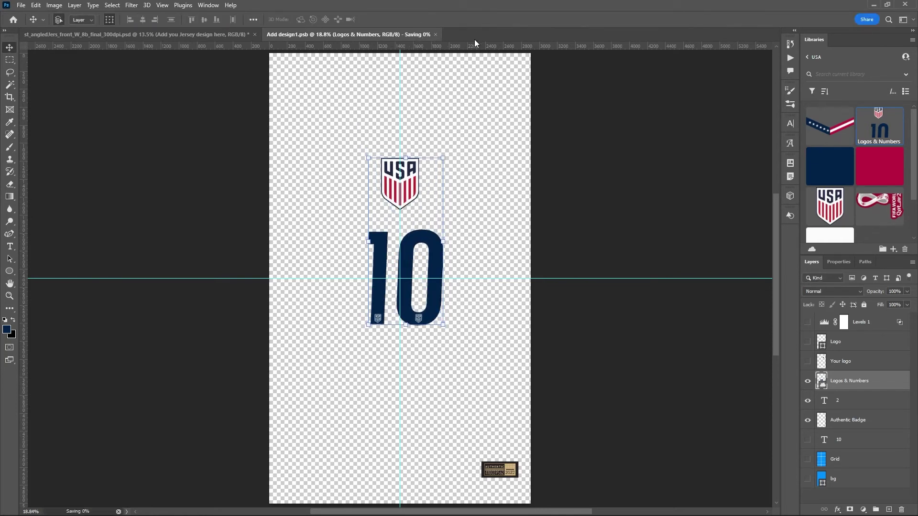
{"action": "left_click", "coordinate": [159, 39]}
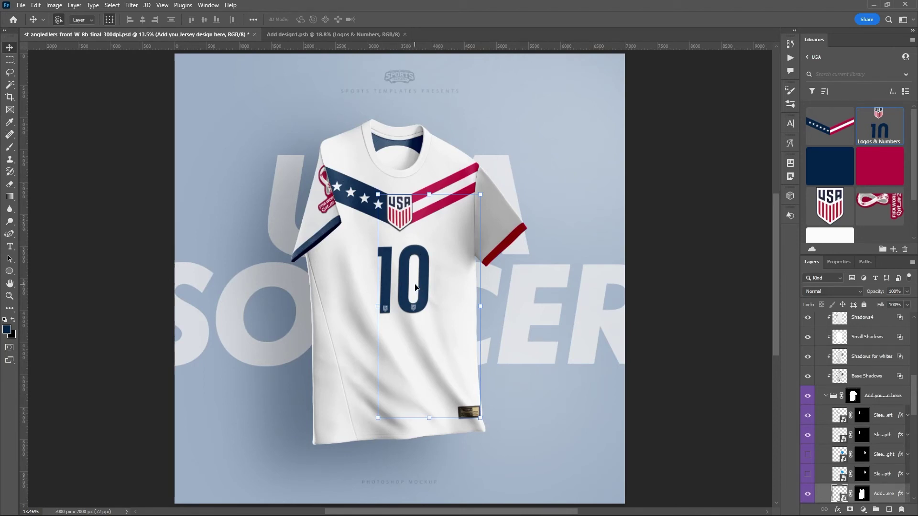
Examine the number 10, the small crests on its digits and the USA chest crest up close on the jersey.
{"action": "scroll", "coordinate": [415, 287], "scroll_direction": "up", "scroll_amount": 5}
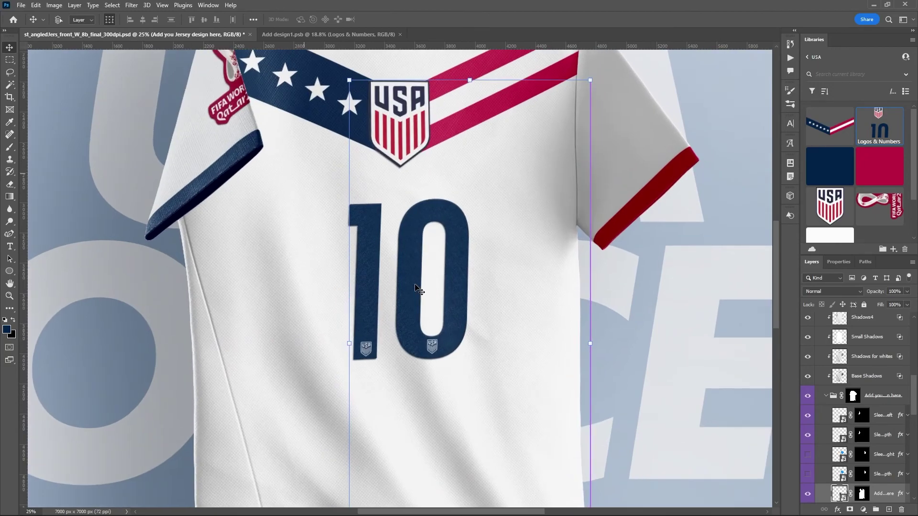
{"action": "scroll", "coordinate": [415, 287], "scroll_direction": "up", "scroll_amount": 7}
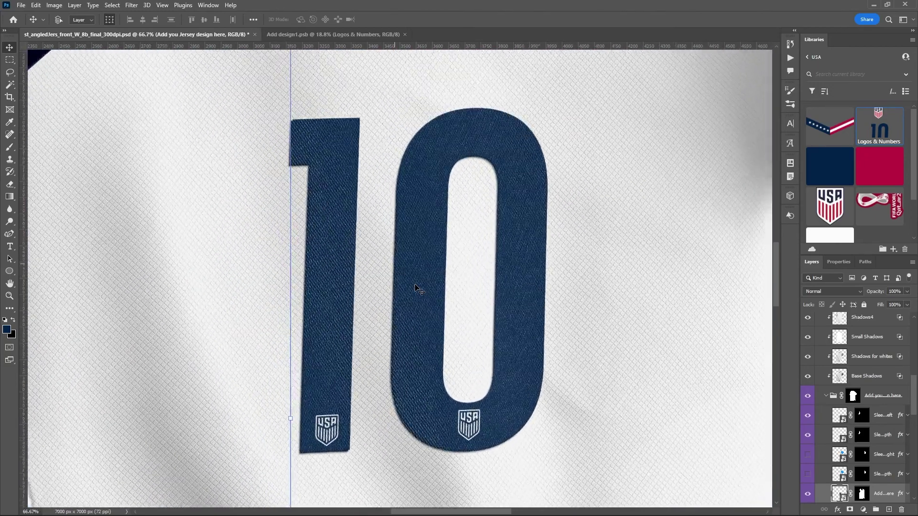
{"action": "scroll", "coordinate": [416, 290], "scroll_direction": "up", "scroll_amount": 2}
{"action": "left_click_drag", "start_coordinate": [424, 309], "coordinate": [445, 191]}
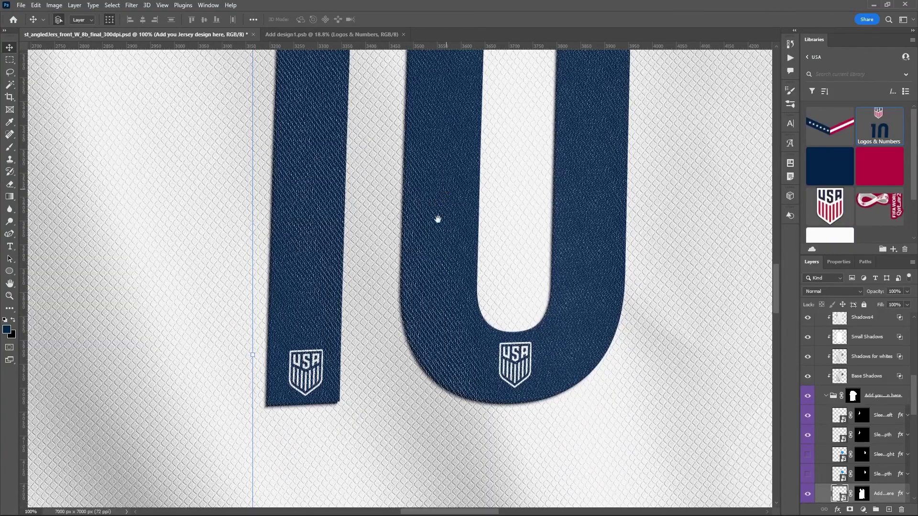
{"action": "left_click_drag", "start_coordinate": [438, 219], "coordinate": [419, 307]}
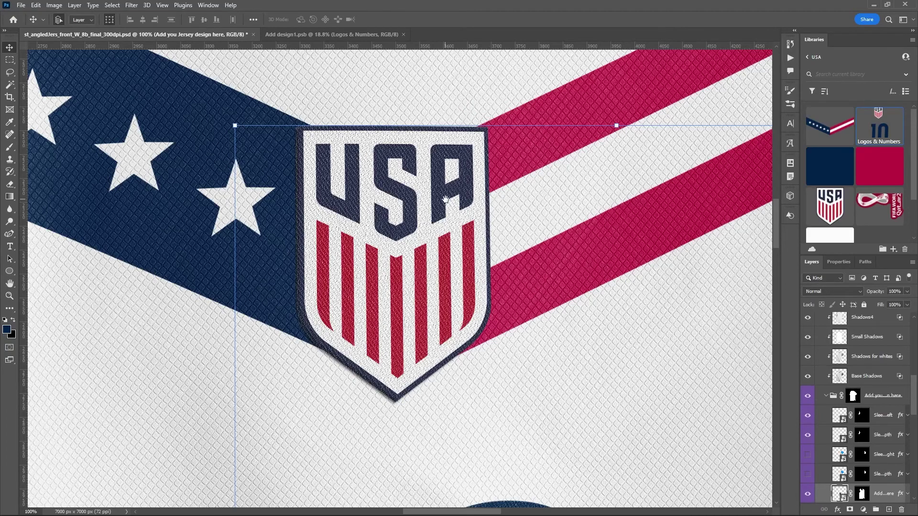
{"action": "left_click_drag", "start_coordinate": [436, 191], "coordinate": [465, 299]}
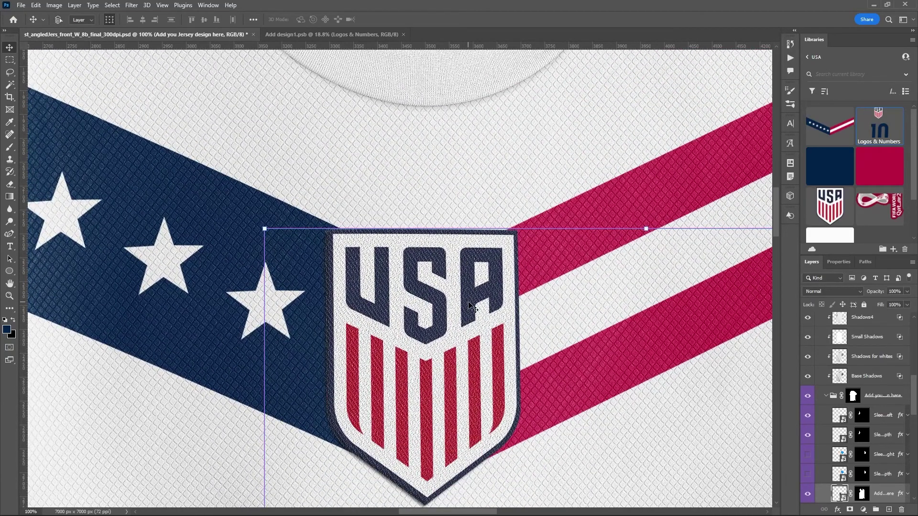
{"action": "key", "text": "ctrl+0"}
{"action": "left_click", "coordinate": [697, 293]}
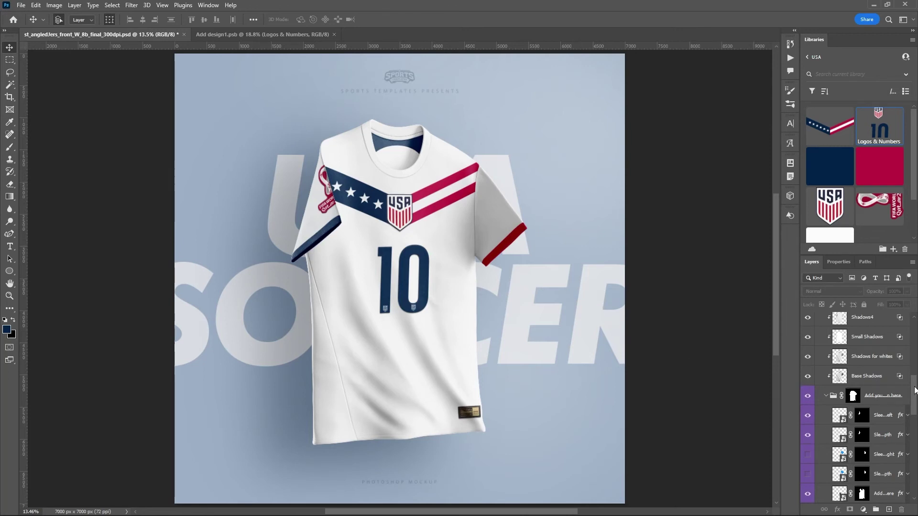
Show the Dynamic Lighting layer above the Embossed Logo/Graphics group, switching it off and on to compare the effect.
{"action": "scroll", "coordinate": [915, 390], "scroll_direction": "up", "scroll_amount": 5}
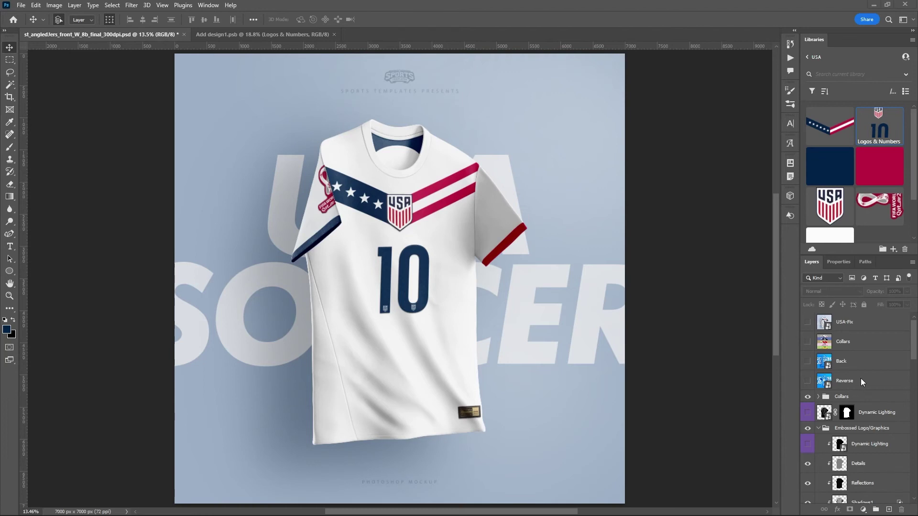
{"action": "scroll", "coordinate": [863, 381], "scroll_direction": "down", "scroll_amount": 1}
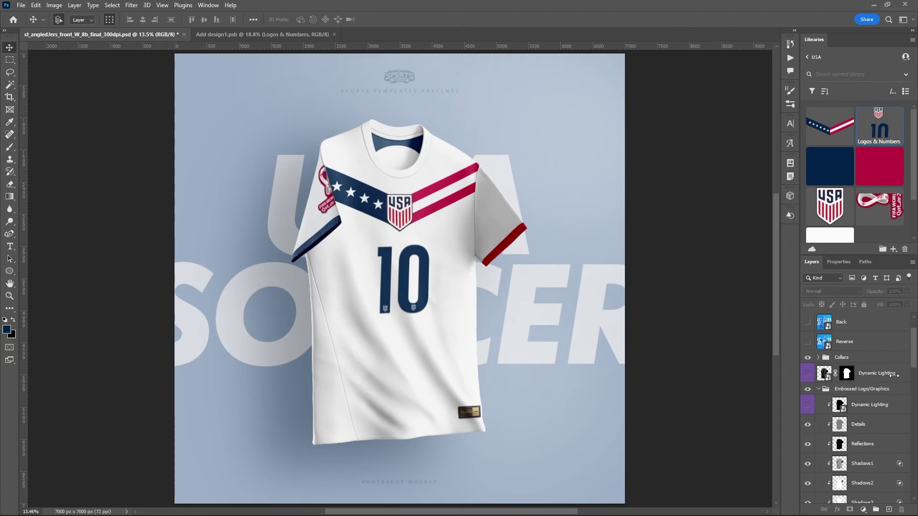
{"action": "left_click", "coordinate": [881, 378]}
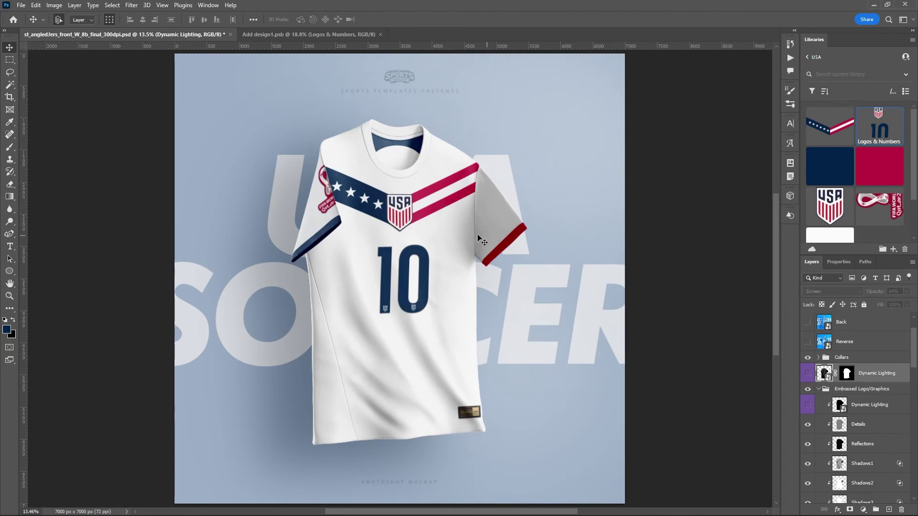
{"action": "left_click", "coordinate": [808, 376]}
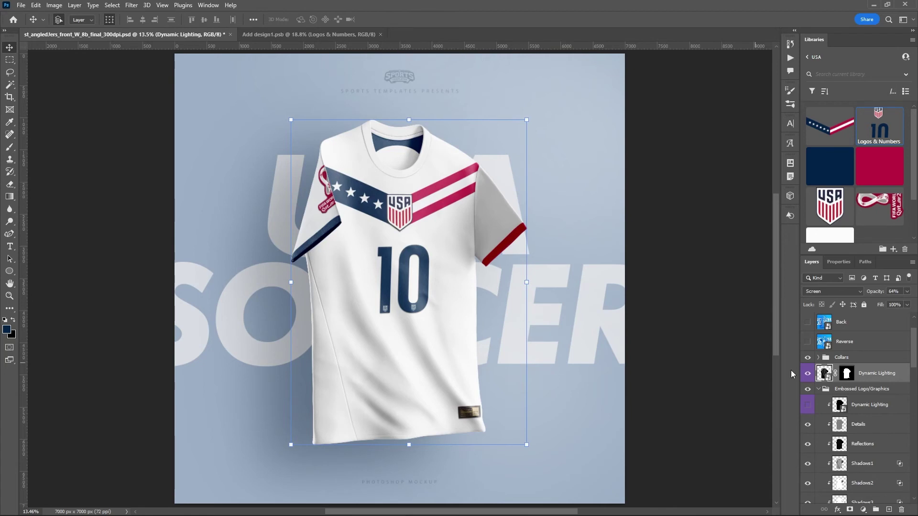
{"action": "left_click", "coordinate": [808, 375]}
{"action": "left_click", "coordinate": [808, 376]}
{"action": "left_click", "coordinate": [807, 376]}
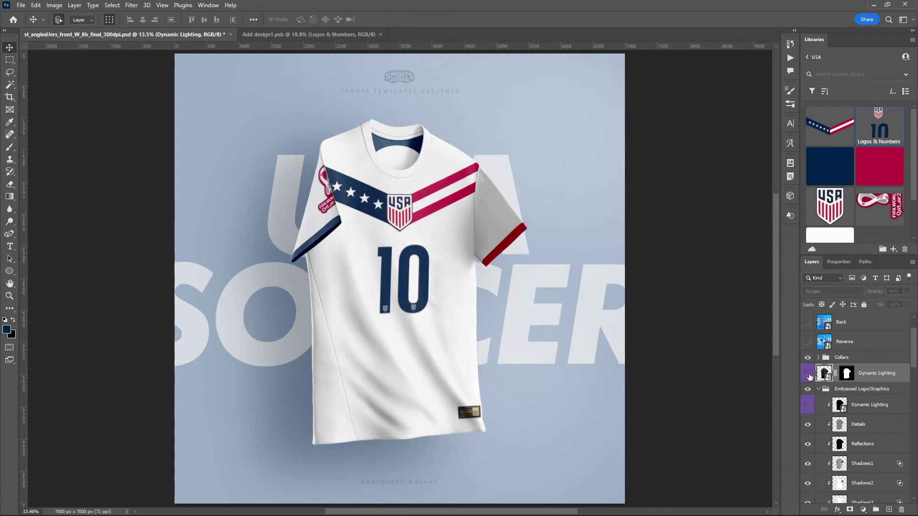
{"action": "left_click", "coordinate": [808, 376]}
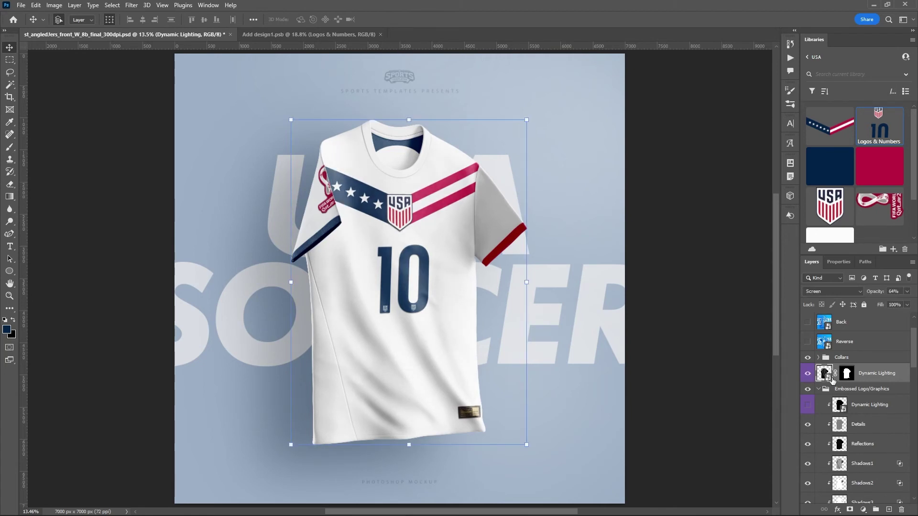
In the Dynamic Lighting smart object, set the Hue/Saturation 1 hue to -119, save it and return to the mockup.
{"action": "double_click", "coordinate": [825, 373]}
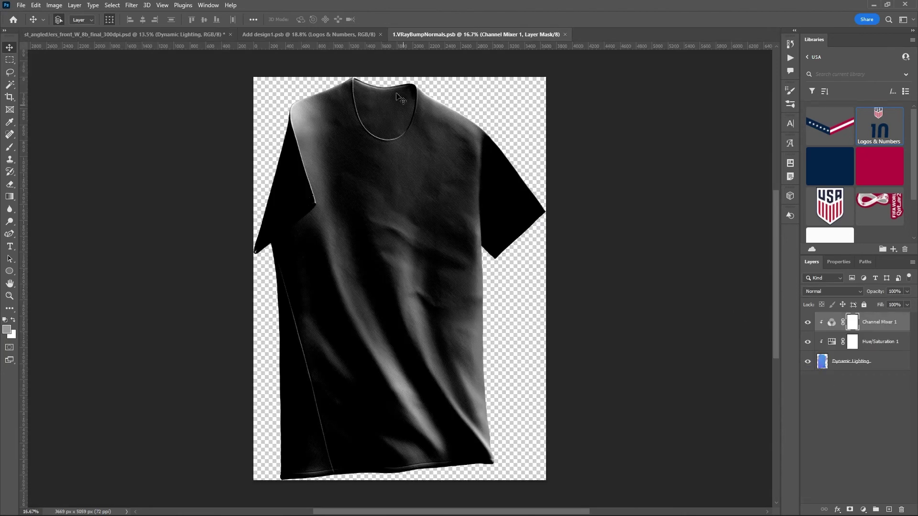
{"action": "left_click", "coordinate": [380, 34]}
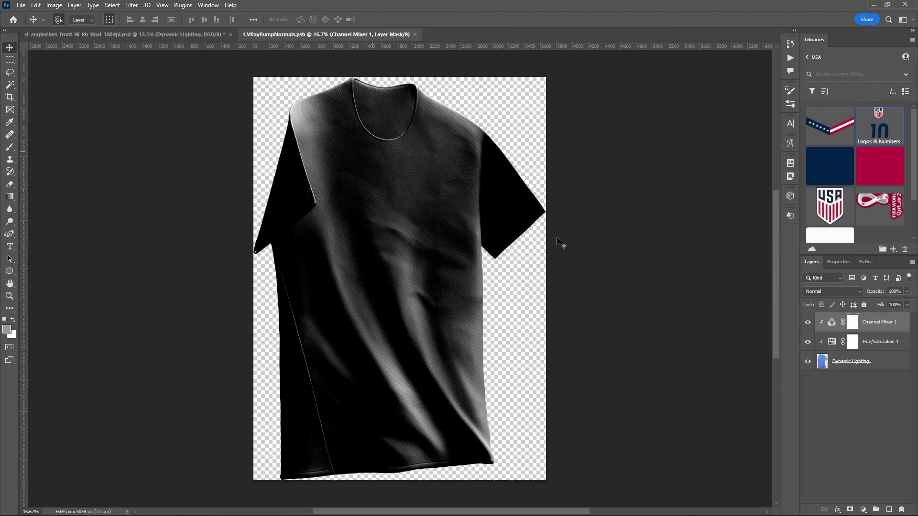
{"action": "left_click", "coordinate": [827, 341]}
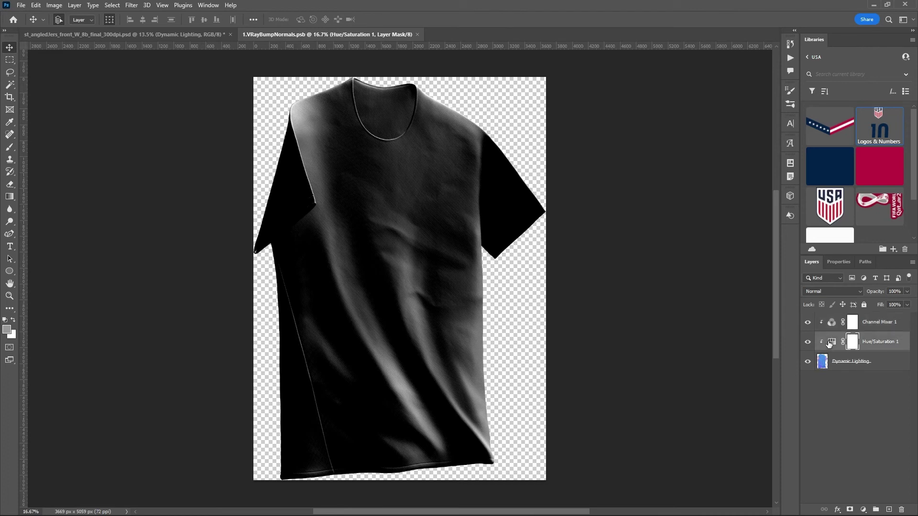
{"action": "left_click", "coordinate": [830, 264]}
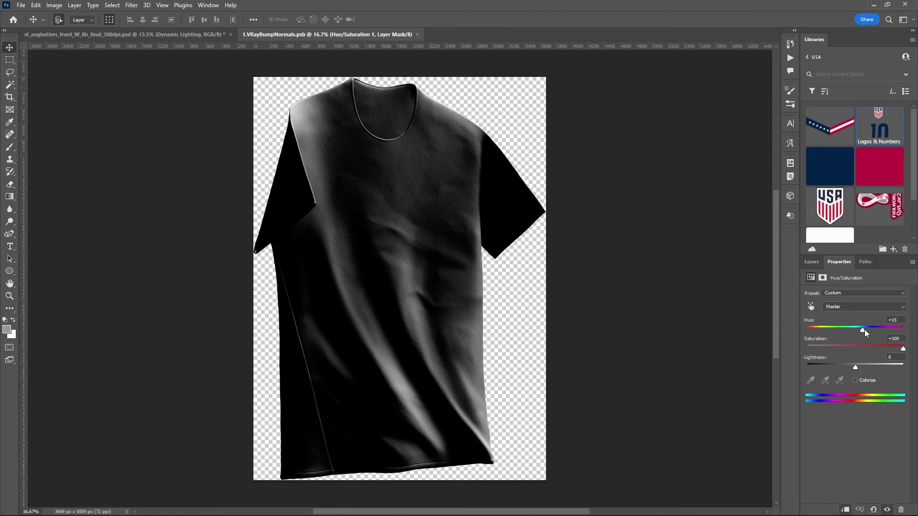
{"action": "left_click_drag", "start_coordinate": [864, 330], "coordinate": [819, 327]}
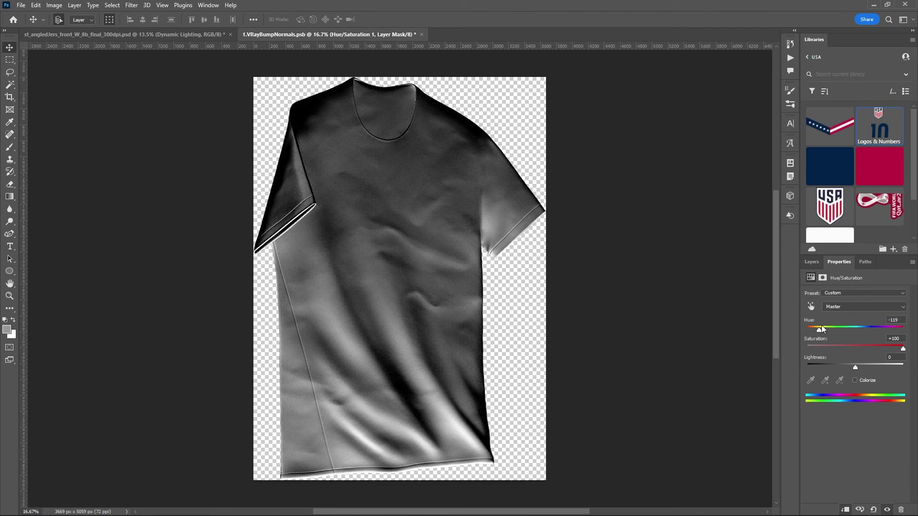
{"action": "key", "text": "ctrl+s"}
{"action": "left_click", "coordinate": [175, 35]}
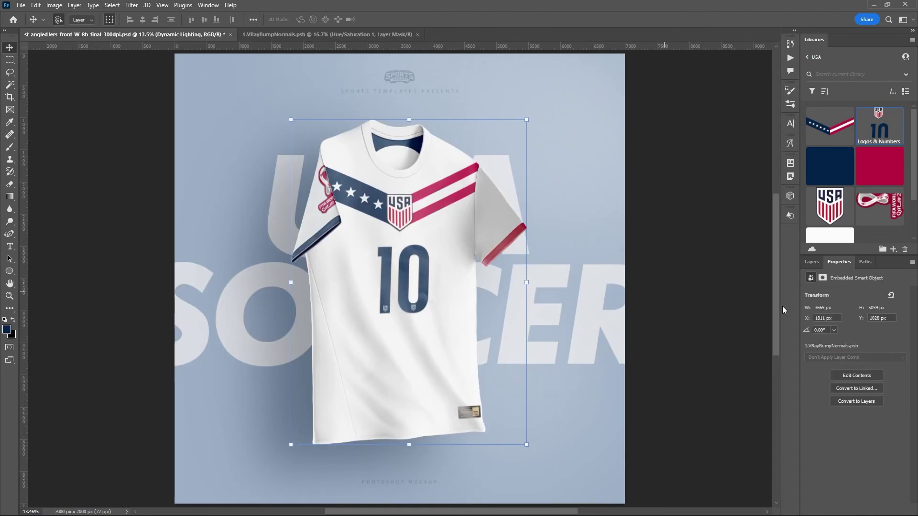
Compare the jersey with and without the Dynamic Lighting layer, leaving the layer hidden.
{"action": "left_click", "coordinate": [812, 263]}
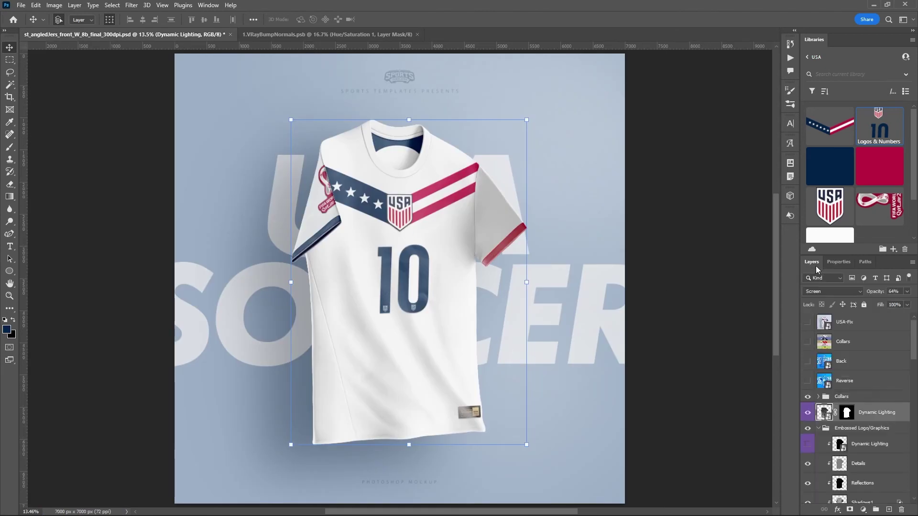
{"action": "left_click", "coordinate": [807, 414]}
{"action": "left_click", "coordinate": [806, 414]}
{"action": "left_click", "coordinate": [806, 415]}
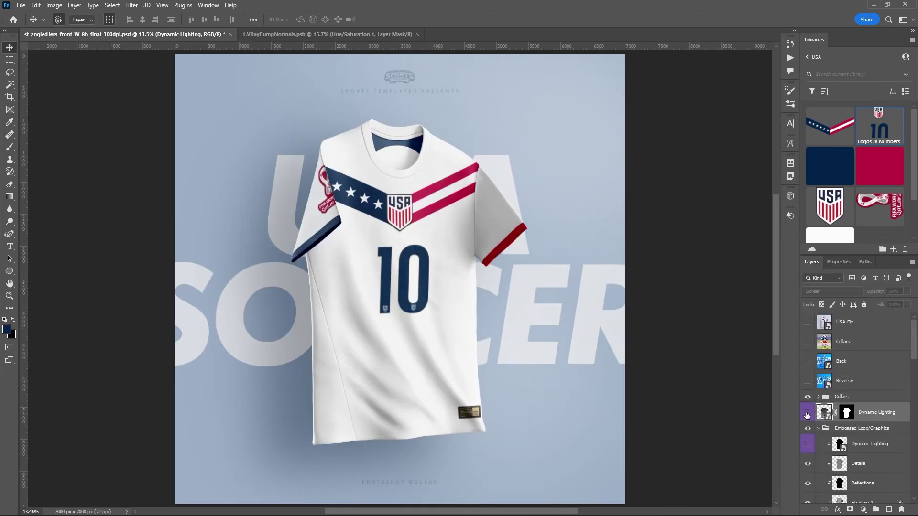
{"action": "left_click", "coordinate": [807, 415]}
{"action": "left_click", "coordinate": [807, 415]}
Fill the Jersey color layer with the library's Old Glory Blue.
{"action": "scroll", "coordinate": [874, 391], "scroll_direction": "down", "scroll_amount": 15}
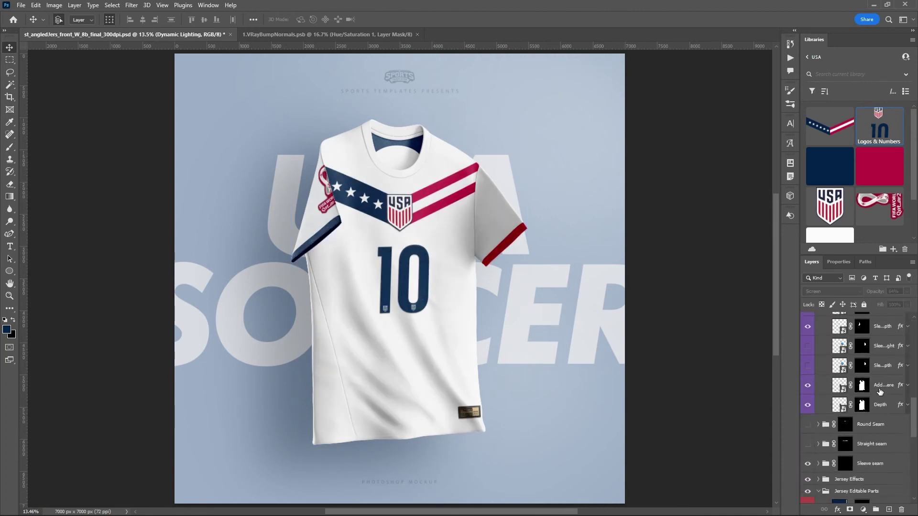
{"action": "left_click", "coordinate": [877, 411]}
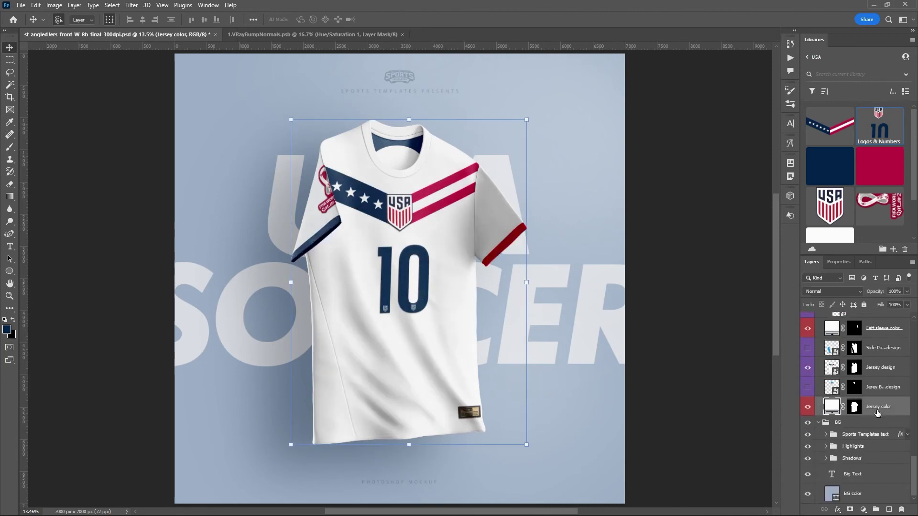
{"action": "left_click", "coordinate": [831, 167]}
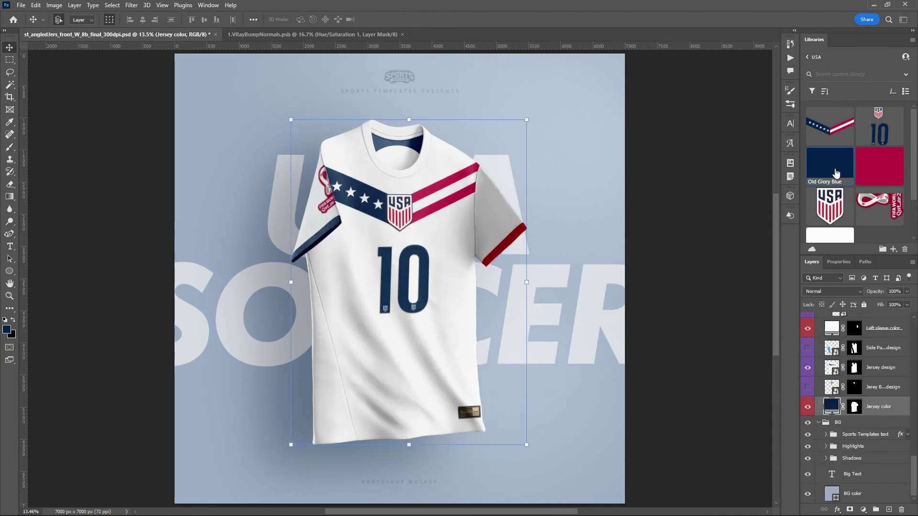
Hide the BG layer in the Jersey design smart object, save it and return to the mockup.
{"action": "double_click", "coordinate": [832, 369]}
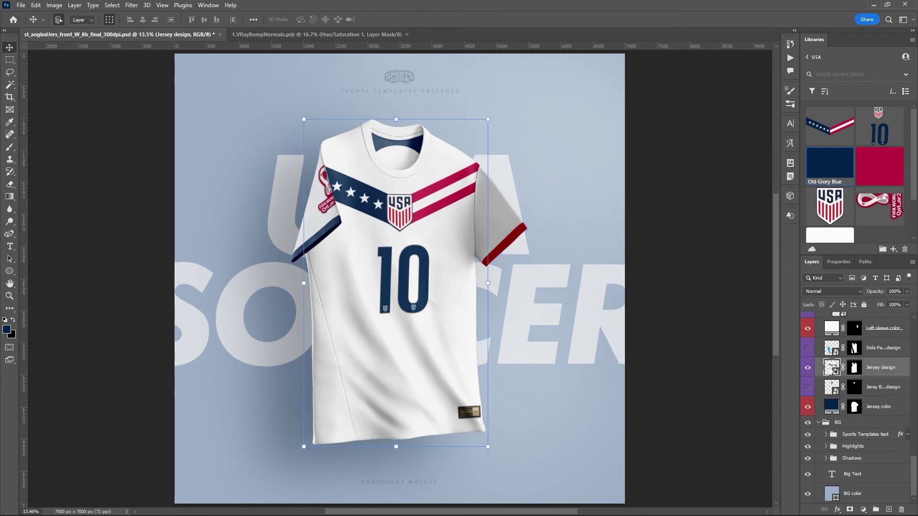
{"action": "left_click", "coordinate": [808, 439]}
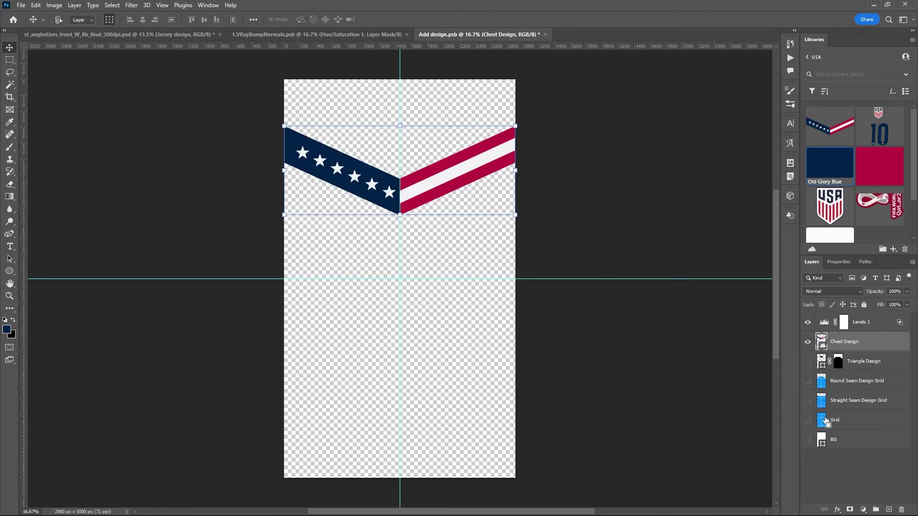
{"action": "key", "text": "ctrl+s"}
{"action": "left_click", "coordinate": [156, 36]}
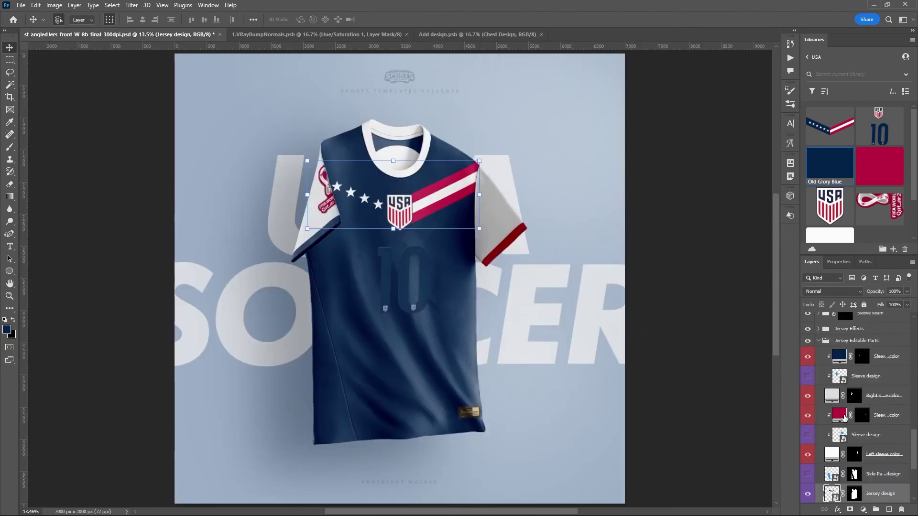
Show the Dynamic Lighting layer above the Embossed Logo/Graphics group on the navy jersey.
{"action": "scroll", "coordinate": [846, 411], "scroll_direction": "down", "scroll_amount": 2}
{"action": "scroll", "coordinate": [847, 410], "scroll_direction": "up", "scroll_amount": 8}
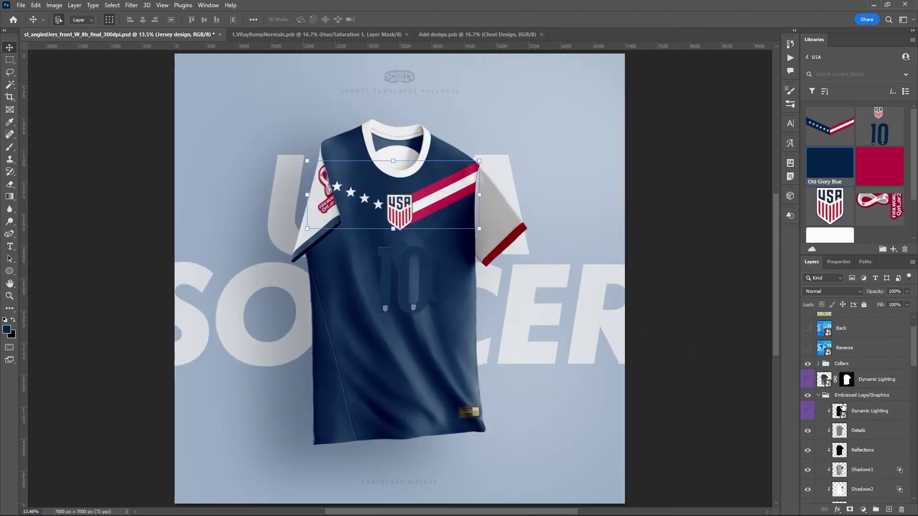
{"action": "scroll", "coordinate": [851, 401], "scroll_direction": "down", "scroll_amount": 1}
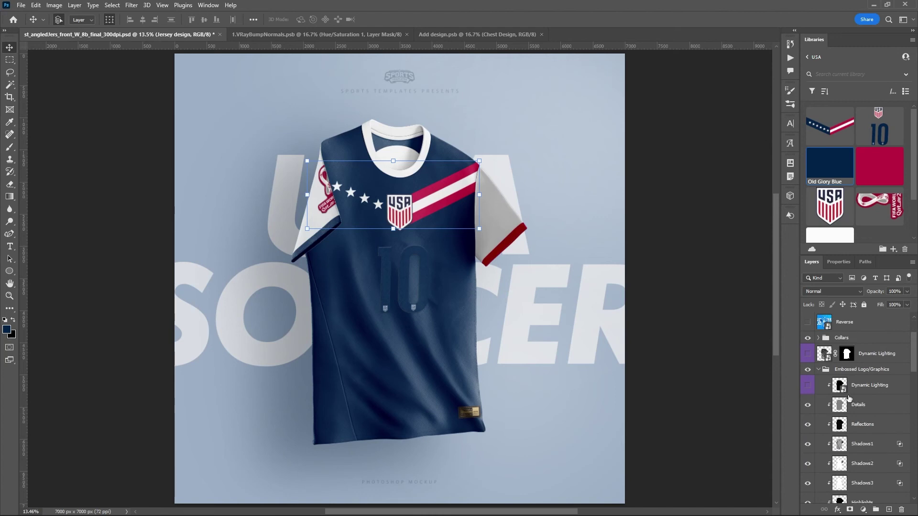
{"action": "left_click", "coordinate": [807, 354]}
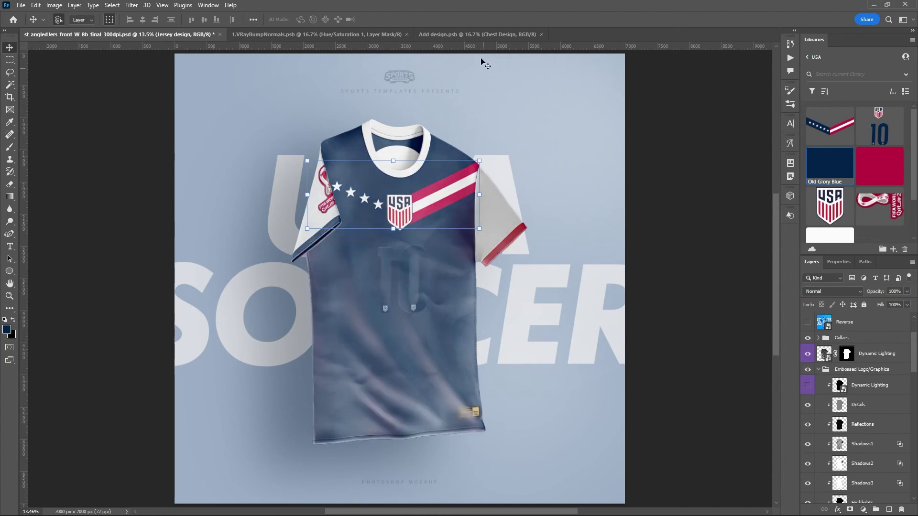
Set the Hue/Saturation 1 adjustment's hue to +17 in the VRayBumpNormals smart object, save it and return to the mockup.
{"action": "left_click", "coordinate": [278, 35]}
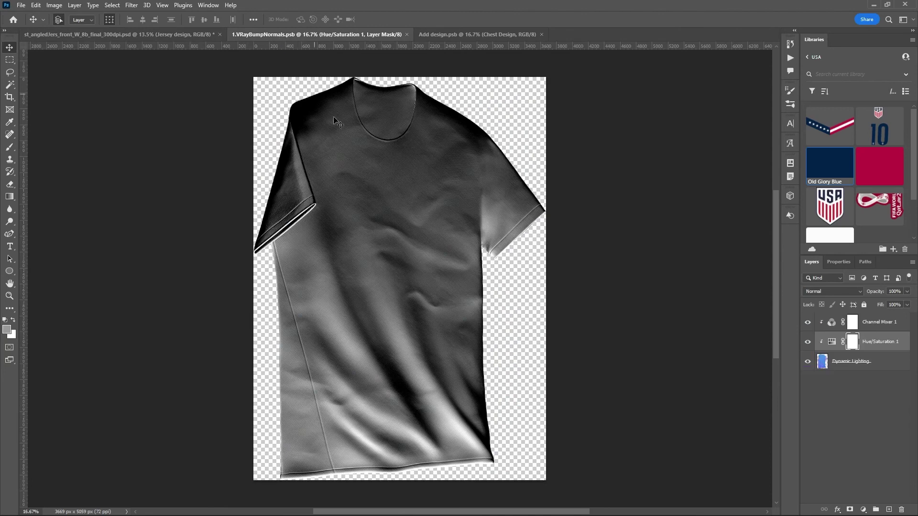
{"action": "double_click", "coordinate": [833, 343]}
{"action": "left_click_drag", "start_coordinate": [820, 331], "coordinate": [863, 330]}
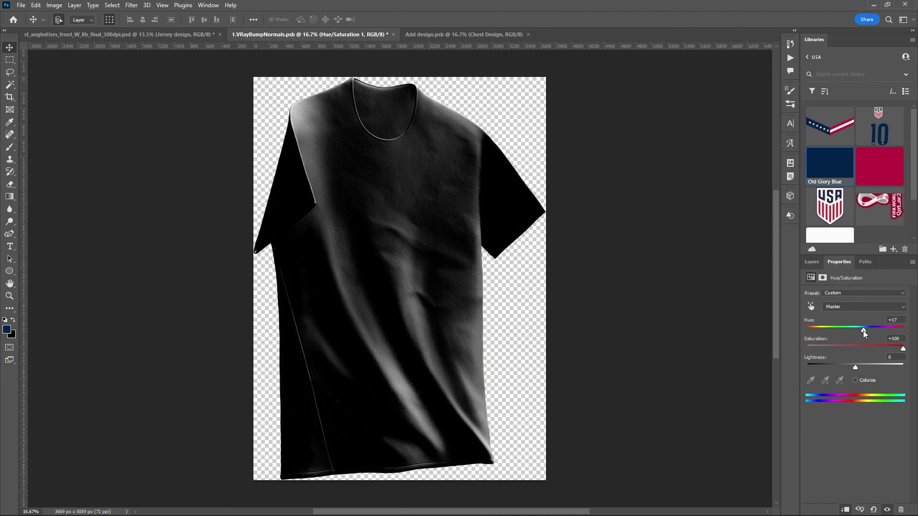
{"action": "key", "text": "ctrl+s"}
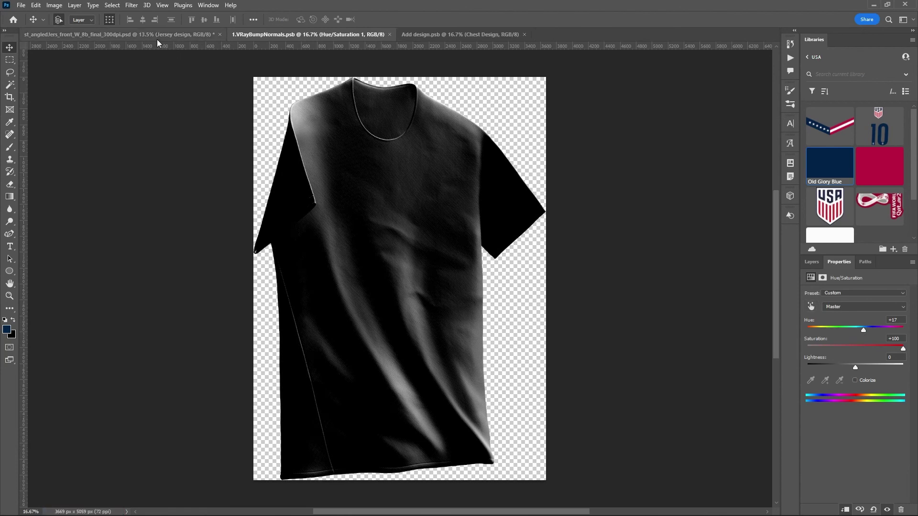
{"action": "left_click", "coordinate": [155, 37]}
Compare the navy jersey with and without the Dynamic Lighting layer above Embossed Logo/Graphics, leaving that layer hidden and selected.
{"action": "left_click", "coordinate": [811, 262]}
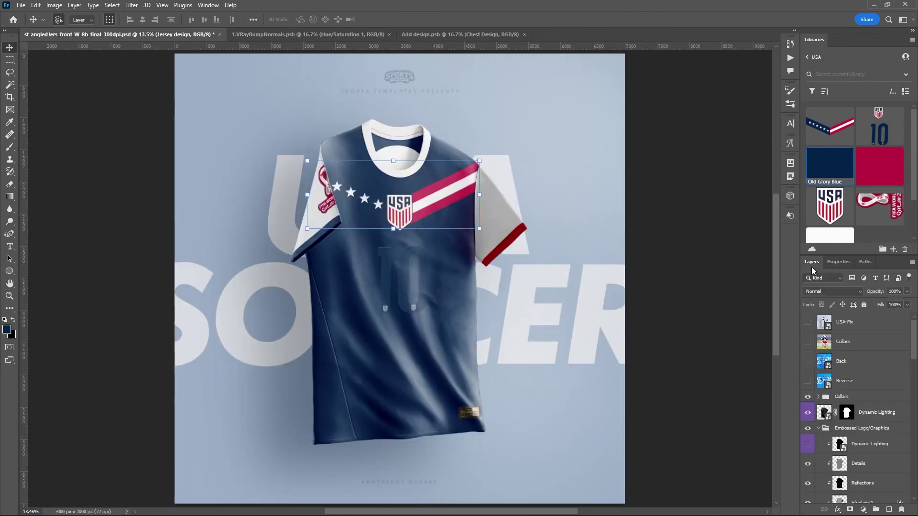
{"action": "left_click", "coordinate": [808, 413]}
{"action": "left_click", "coordinate": [808, 413]}
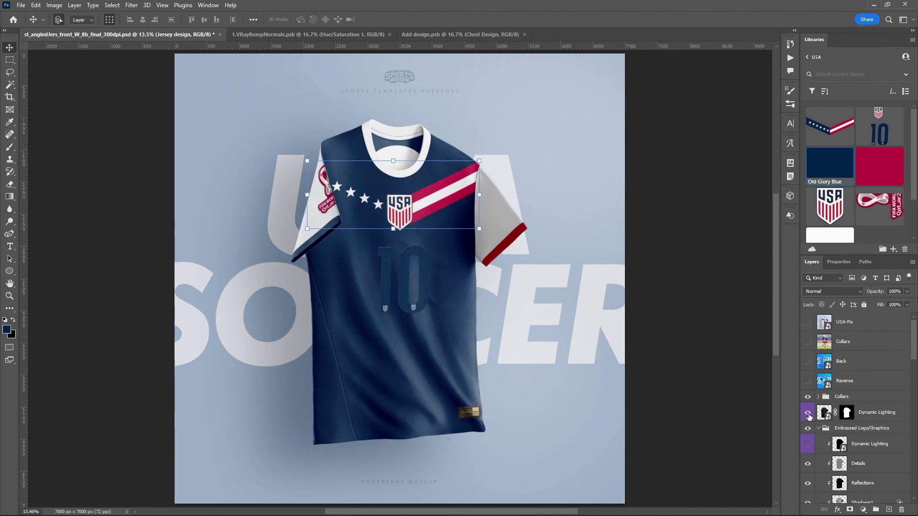
{"action": "left_click", "coordinate": [808, 413]}
{"action": "left_click", "coordinate": [872, 414]}
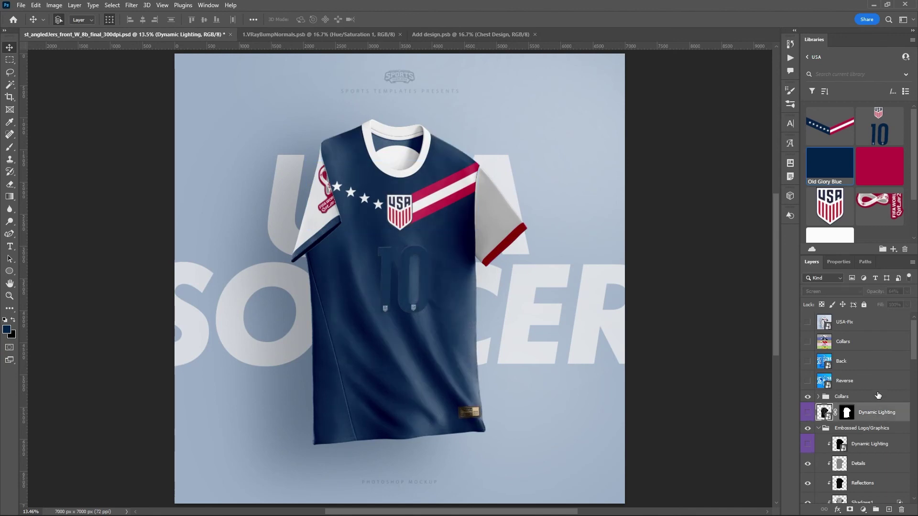
Fill the Jersey color layer with the library's white swatch.
{"action": "scroll", "coordinate": [869, 419], "scroll_direction": "down", "scroll_amount": 8}
{"action": "left_click", "coordinate": [876, 406]}
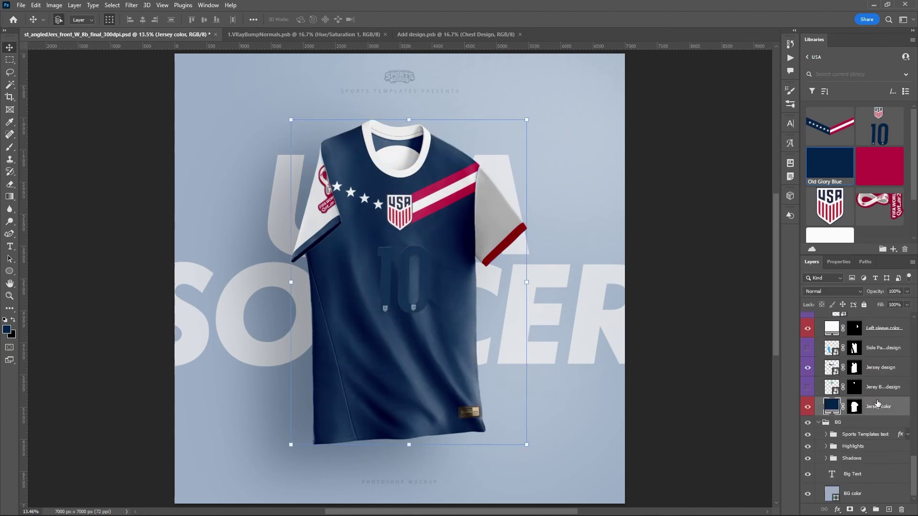
{"action": "left_click", "coordinate": [831, 236]}
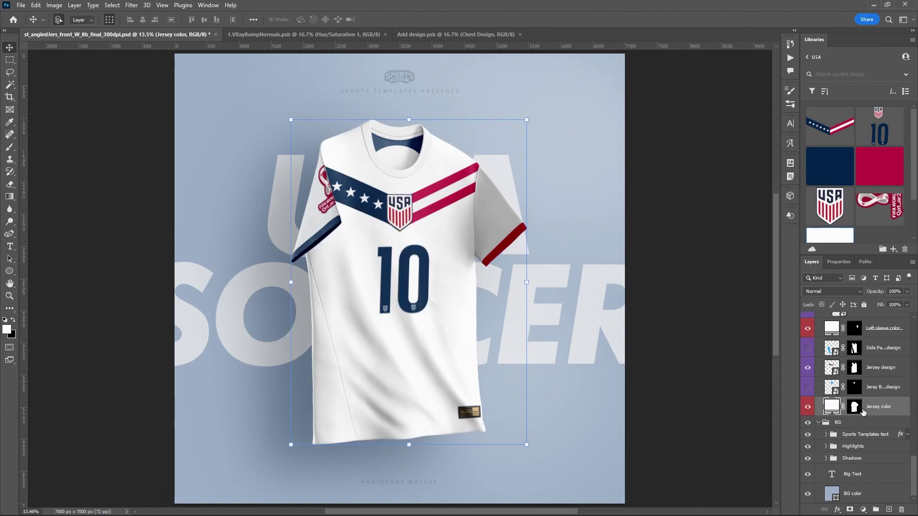
Examine the effects layers of the Round collar group, including its Dynamic Lighting layer, and collapse the Collars group.
{"action": "scroll", "coordinate": [862, 411], "scroll_direction": "up", "scroll_amount": 10}
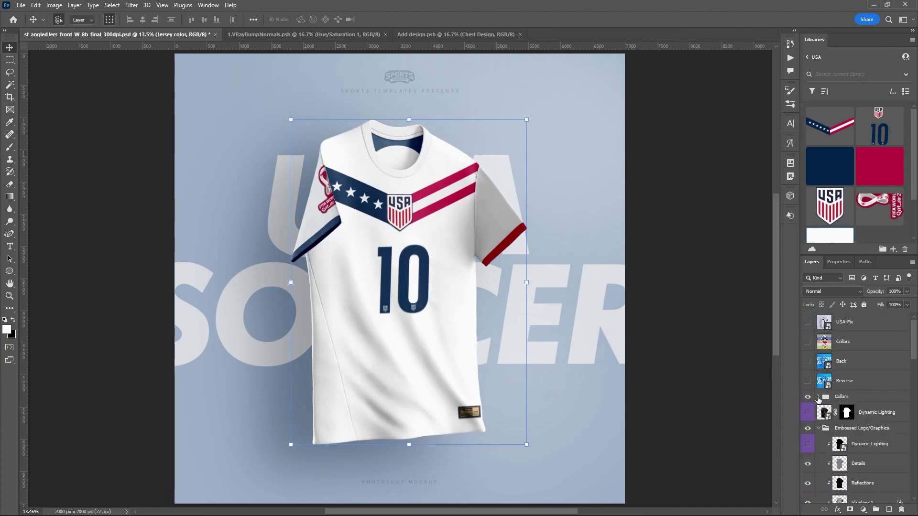
{"action": "left_click", "coordinate": [818, 397]}
{"action": "left_click", "coordinate": [824, 413]}
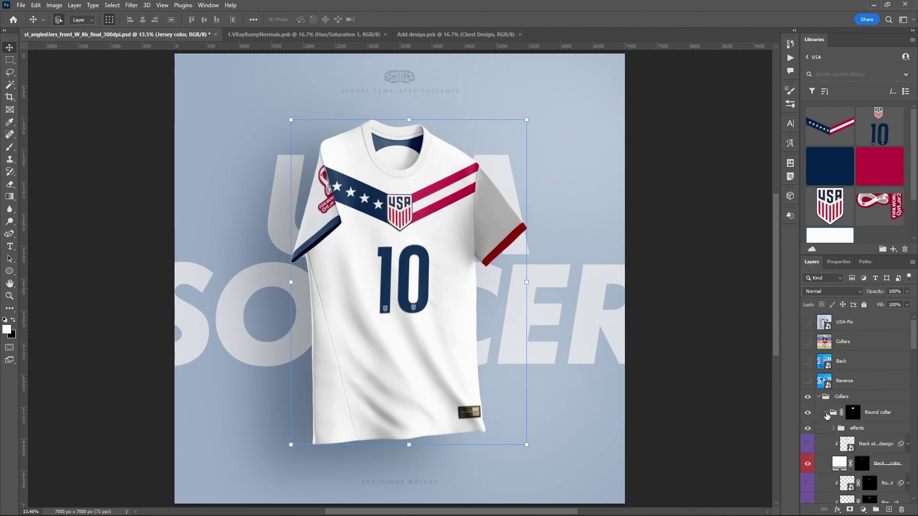
{"action": "scroll", "coordinate": [856, 425], "scroll_direction": "down", "scroll_amount": 2}
{"action": "left_click", "coordinate": [832, 390]}
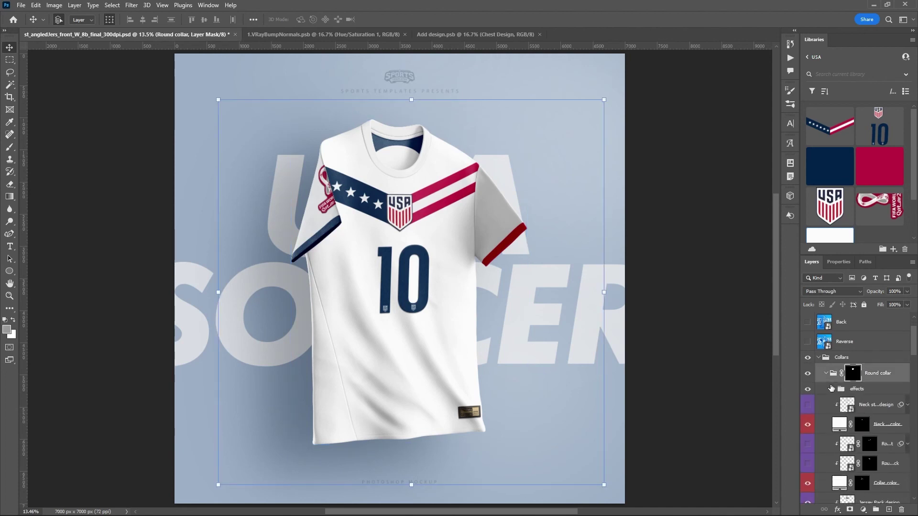
{"action": "left_click", "coordinate": [835, 390]}
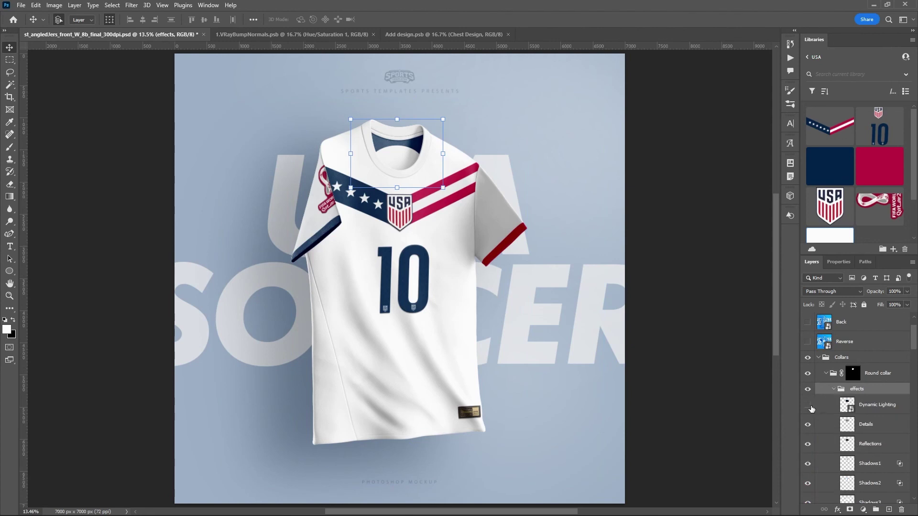
{"action": "left_click", "coordinate": [834, 389]}
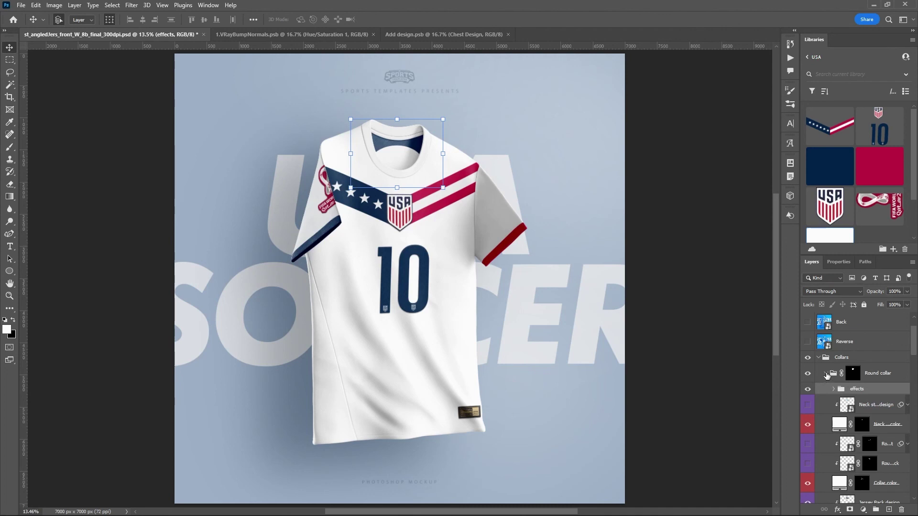
{"action": "left_click", "coordinate": [852, 359]}
{"action": "left_click", "coordinate": [818, 357]}
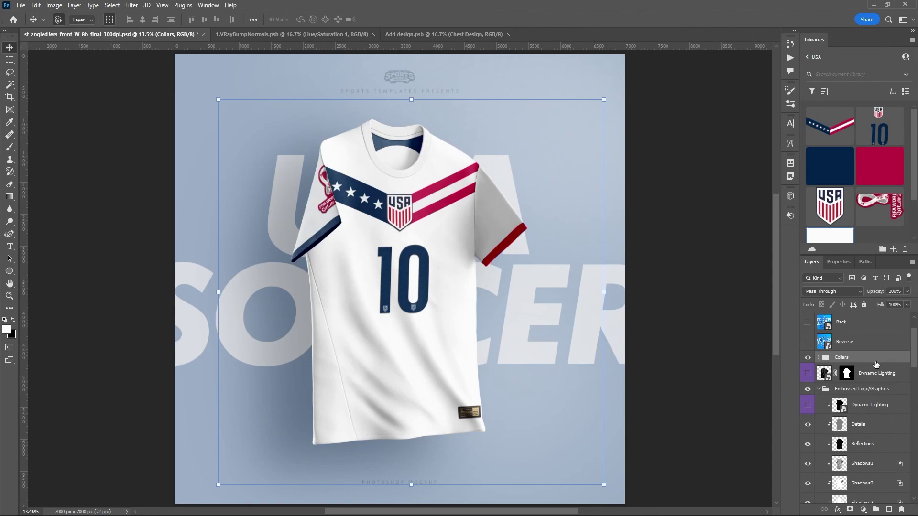
Examine the fabric texture, number 10, authentic label and red sleeve cuff at 200% zoom, ending with the whole jersey in view.
{"action": "key", "text": "ctrl+plus"}
{"action": "key", "text": "ctrl+plus"}
{"action": "key", "text": "ctrl+plus"}
{"action": "key", "text": "ctrl+plus"}
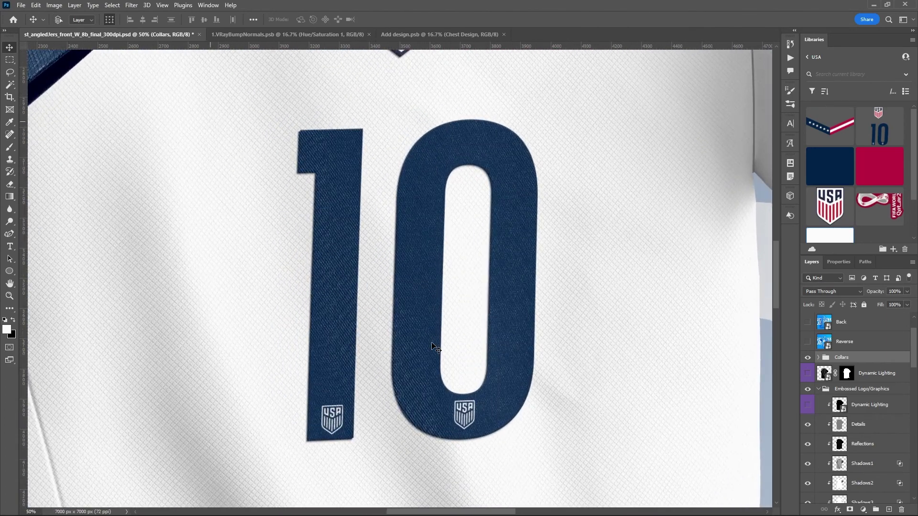
{"action": "key", "text": "ctrl+plus"}
{"action": "key", "text": "ctrl+plus"}
{"action": "key", "text": "ctrl+plus"}
{"action": "key", "text": "ctrl+plus"}
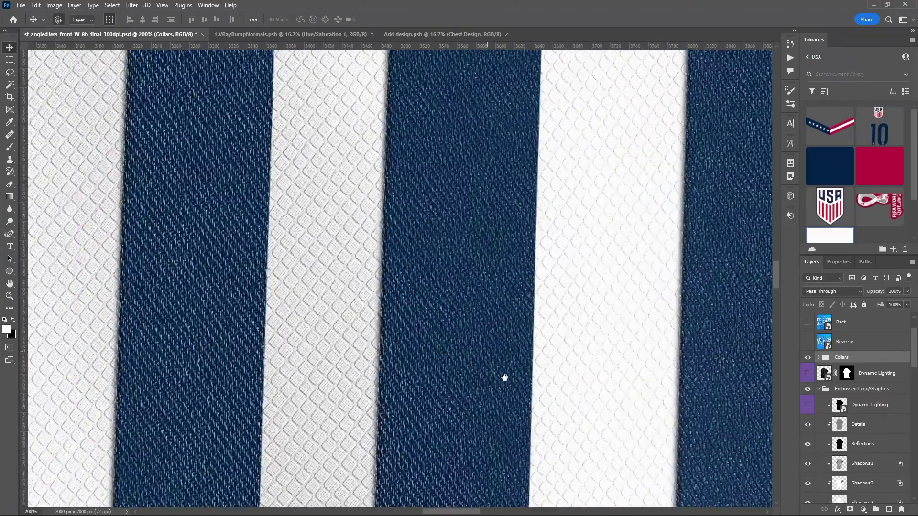
{"action": "left_click_drag", "start_coordinate": [504, 375], "coordinate": [468, 145]}
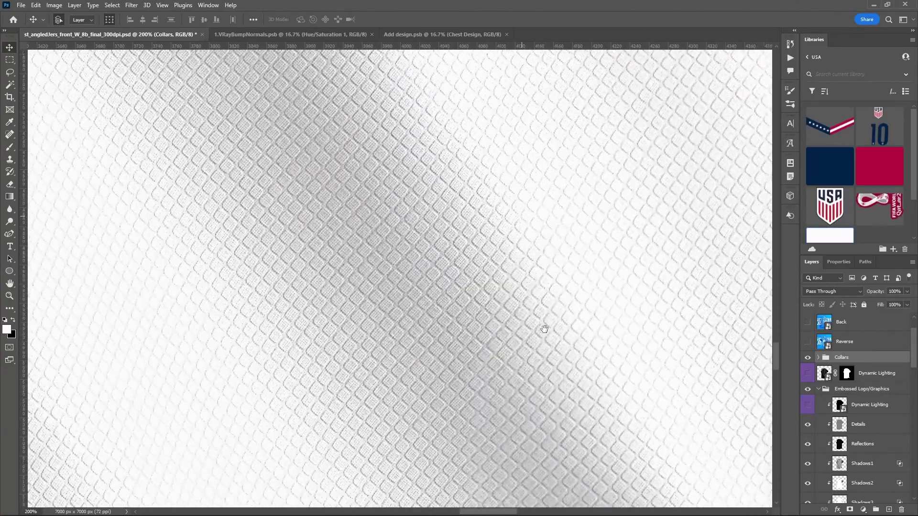
{"action": "left_click_drag", "start_coordinate": [557, 352], "coordinate": [406, 225]}
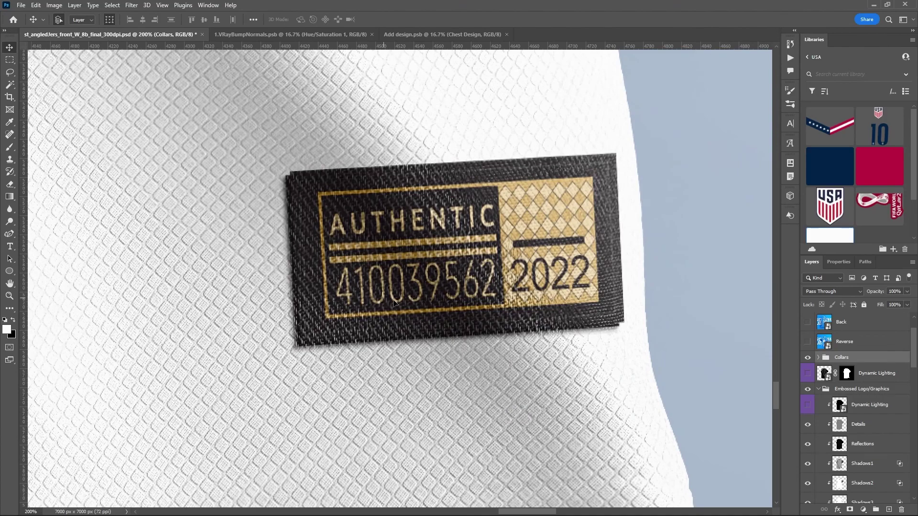
{"action": "left_click_drag", "start_coordinate": [385, 239], "coordinate": [213, 189]}
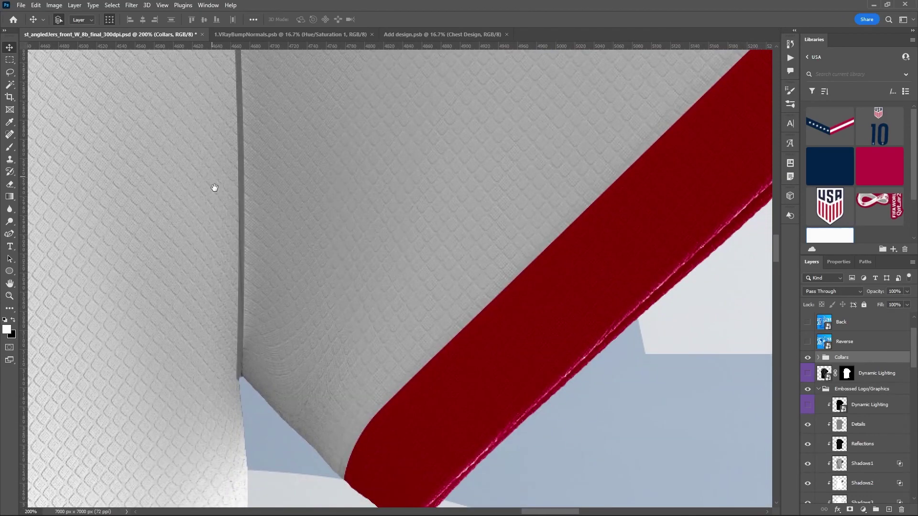
{"action": "scroll", "coordinate": [327, 202], "scroll_direction": "left", "scroll_amount": 10}
{"action": "scroll", "coordinate": [327, 202], "scroll_direction": "left", "scroll_amount": 15}
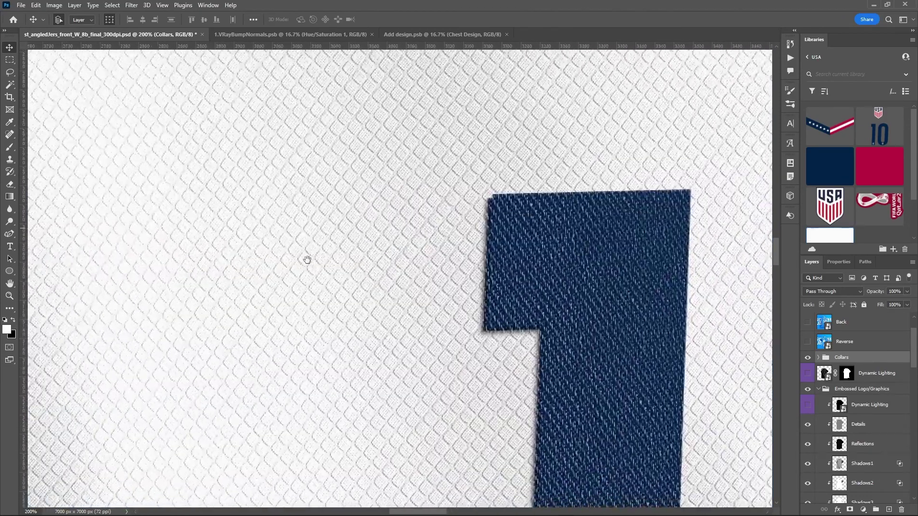
{"action": "key", "text": "ctrl+0"}
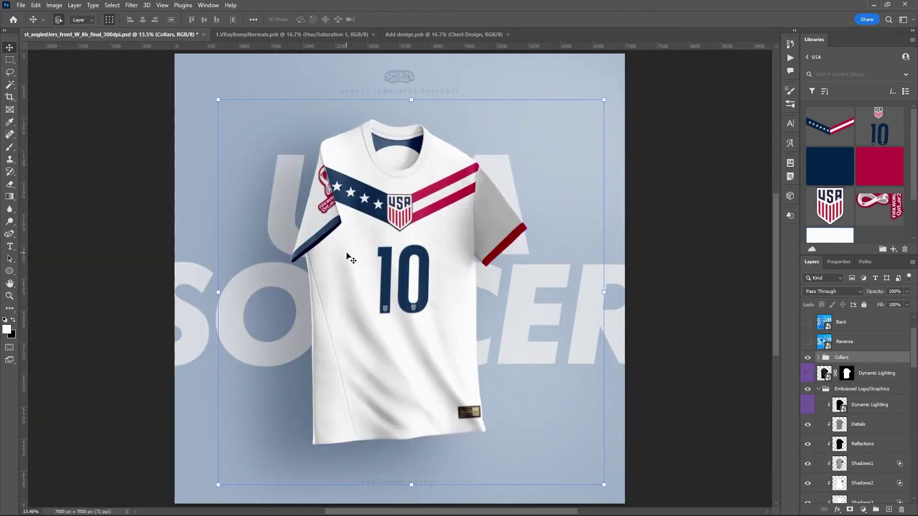